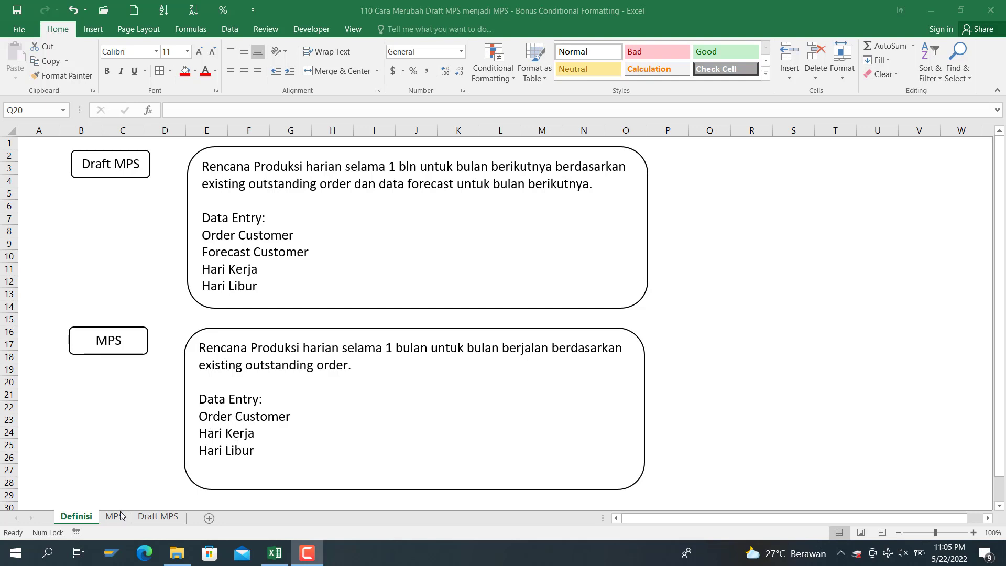
Compare the column totals and weekly figures on the Draft MPS sheet with those on the MPS sheet.
{"action": "left_click", "coordinate": [145, 517]}
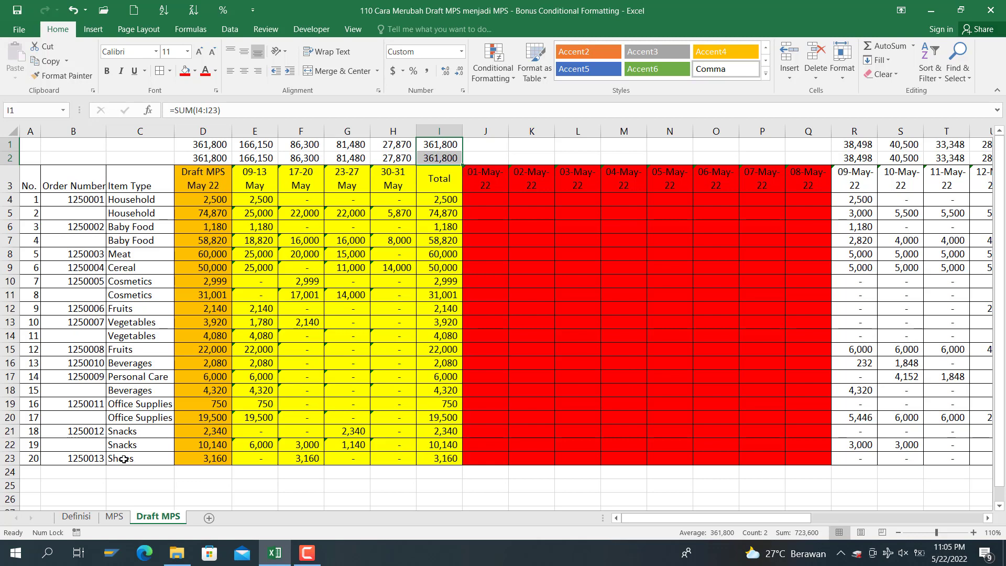
{"action": "left_click", "coordinate": [198, 158]}
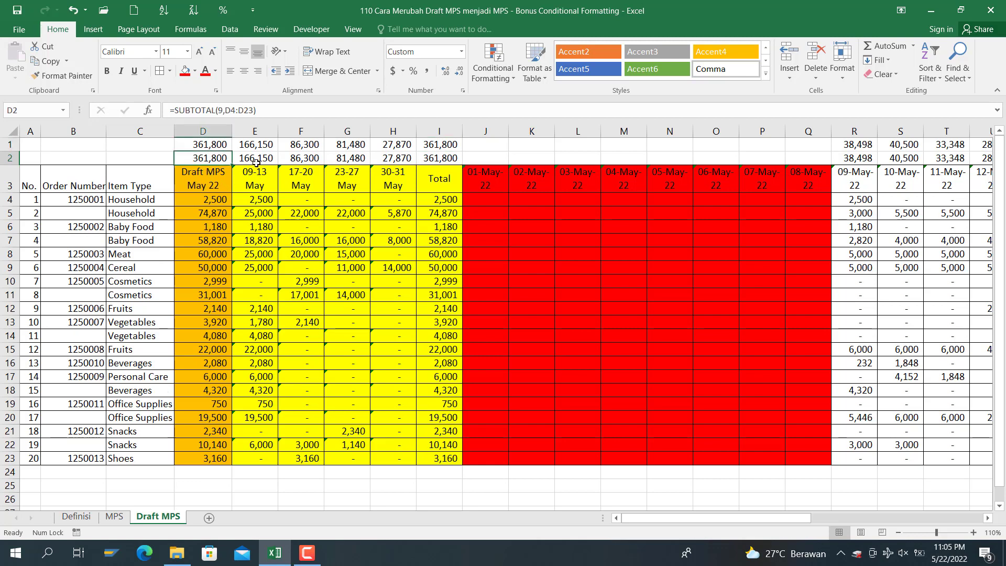
{"action": "left_click", "coordinate": [439, 149]}
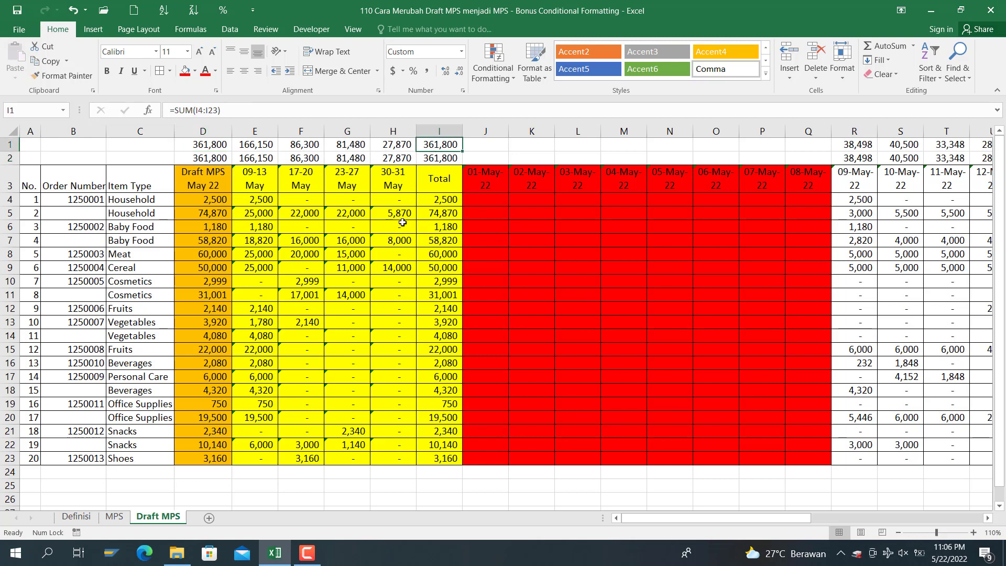
{"action": "left_click", "coordinate": [114, 516]}
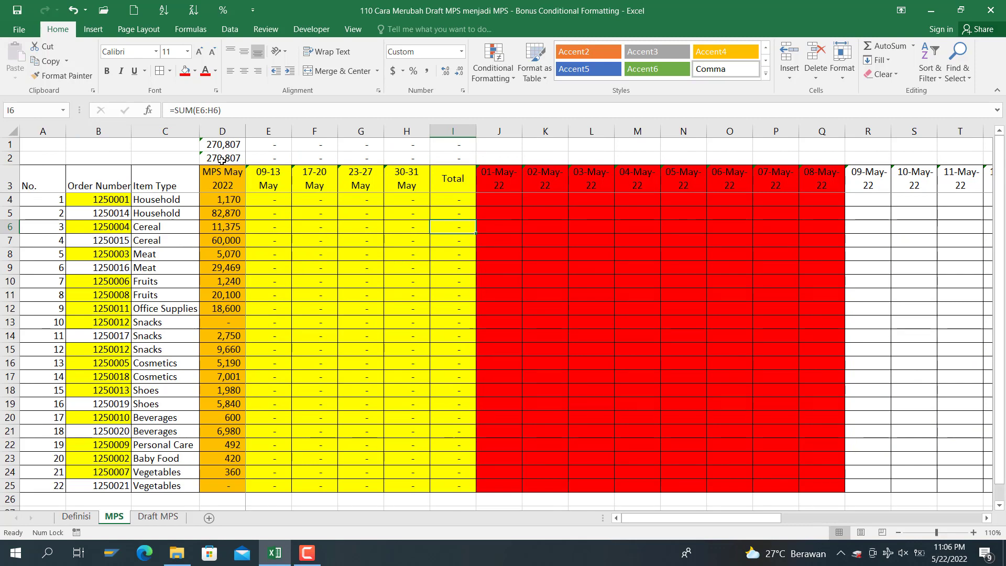
{"action": "left_click", "coordinate": [157, 516]}
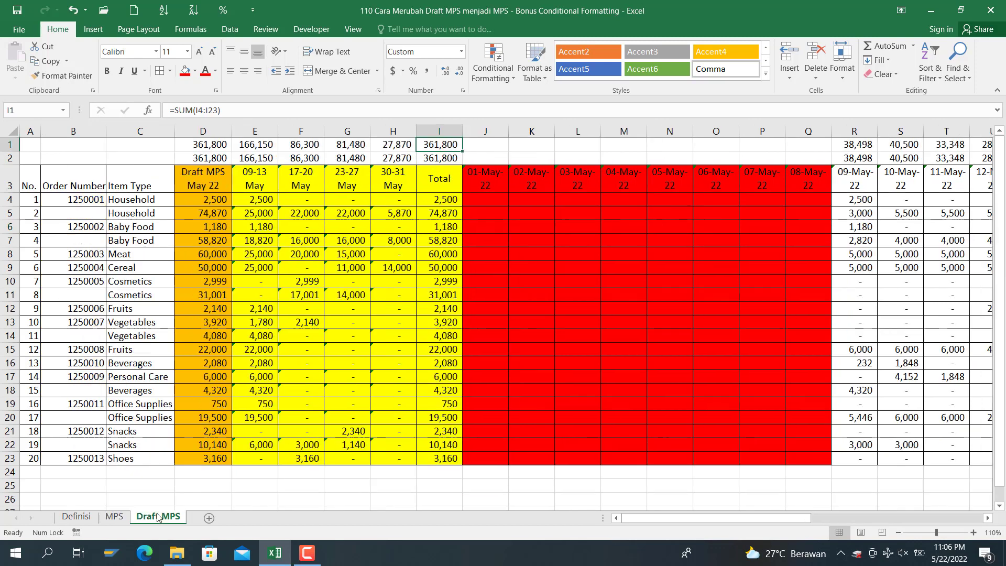
{"action": "left_click", "coordinate": [109, 517]}
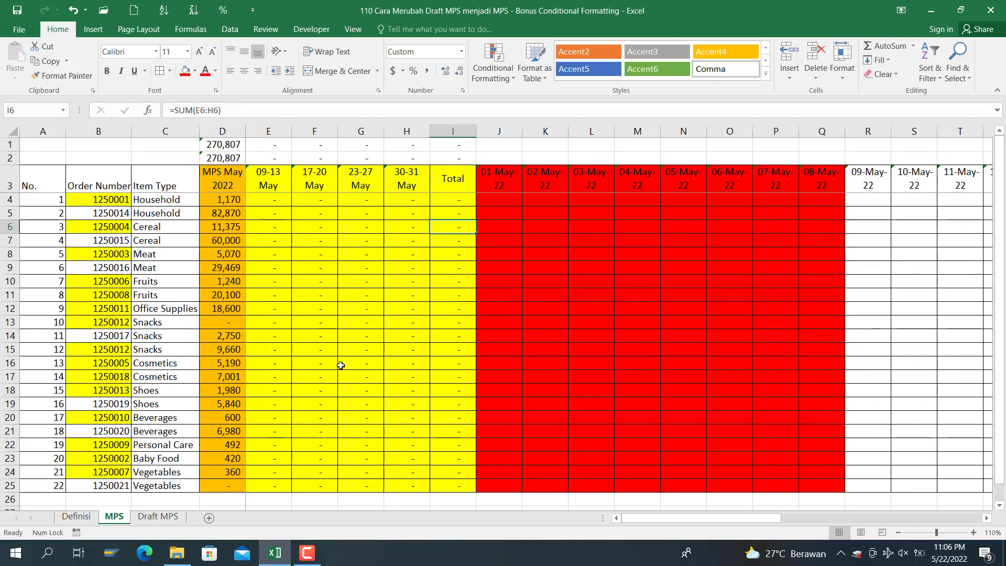
Examine the weekly sum formulas in columns E to H of the MPS sheet against the daily date columns they add up.
{"action": "left_click", "coordinate": [852, 185]}
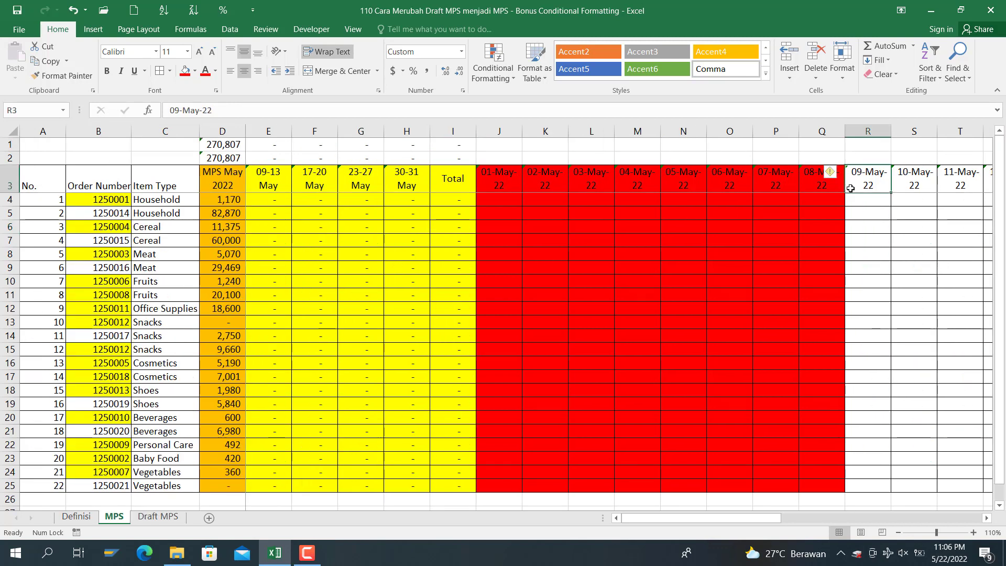
{"action": "key", "text": "Down"}
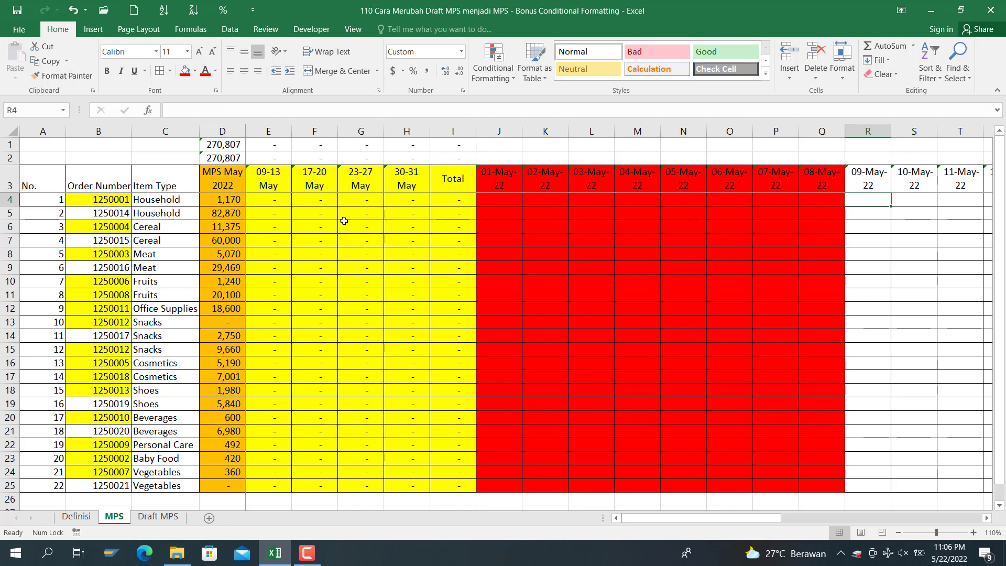
{"action": "left_click", "coordinate": [272, 196]}
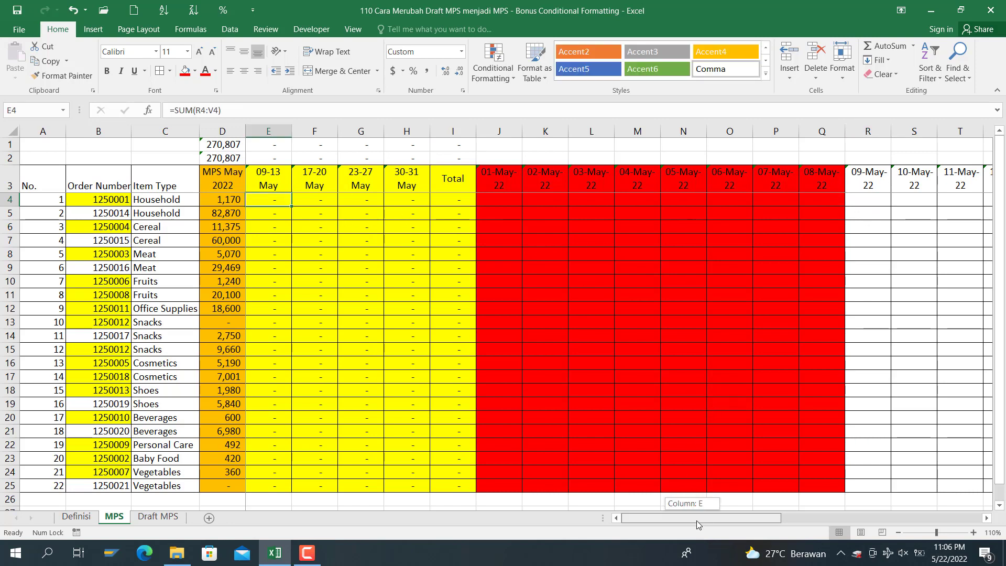
{"action": "left_click_drag", "start_coordinate": [695, 517], "coordinate": [671, 520]}
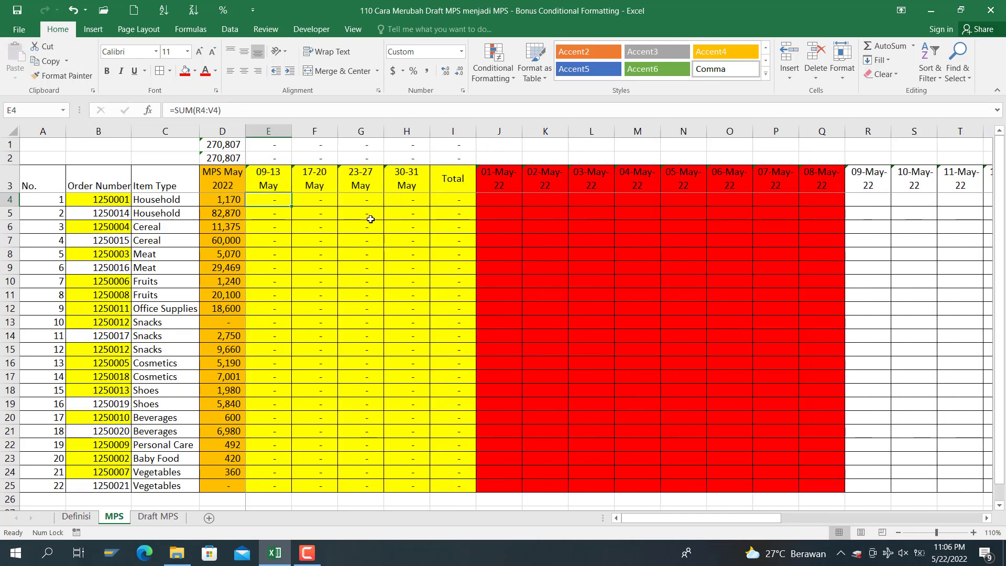
{"action": "left_click", "coordinate": [321, 209]}
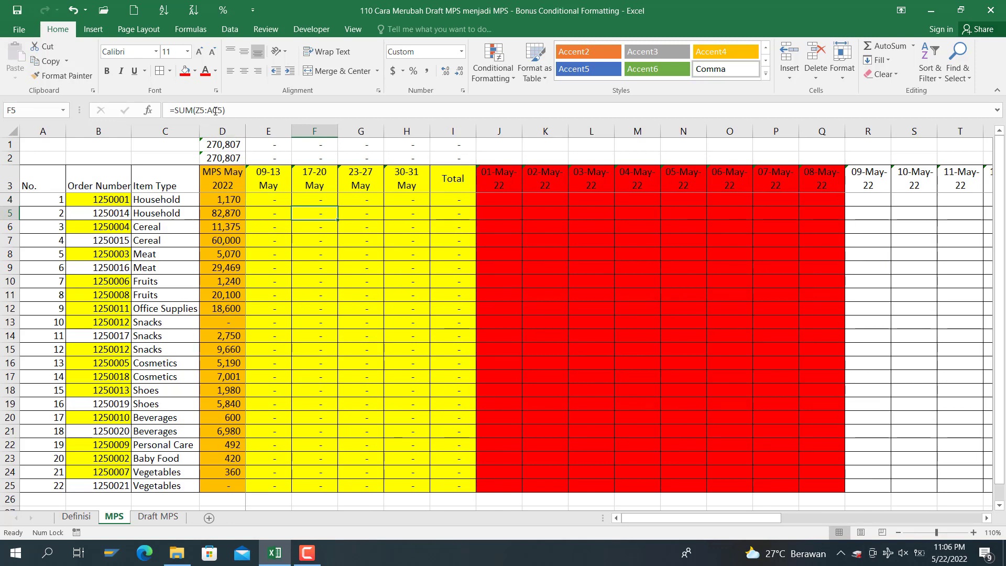
{"action": "mouse_move", "coordinate": [667, 517]}
{"action": "left_mouse_down"}
{"action": "mouse_move", "coordinate": [781, 515]}
{"action": "mouse_move", "coordinate": [664, 518]}
{"action": "left_mouse_up"}
{"action": "left_click", "coordinate": [356, 204]}
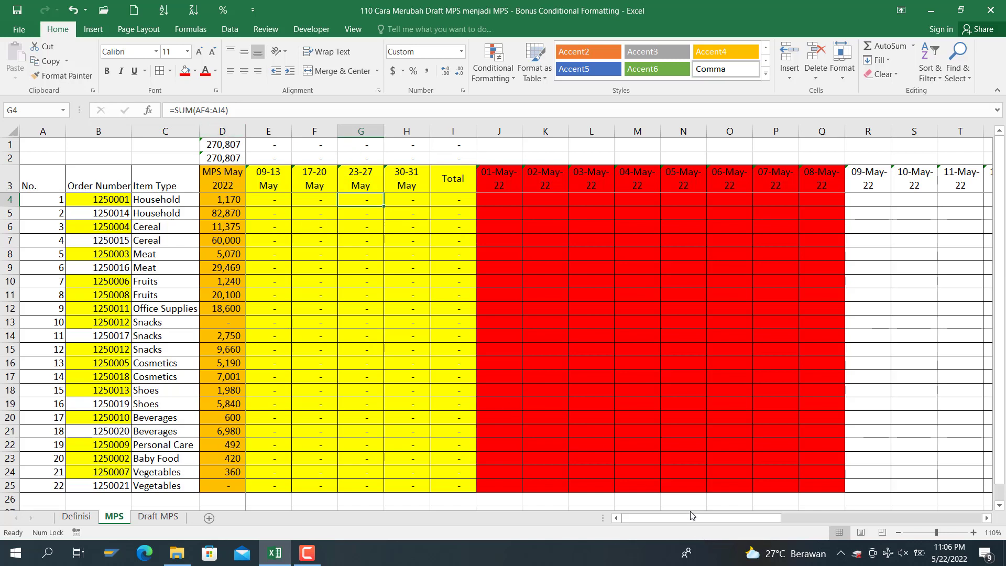
{"action": "left_click_drag", "start_coordinate": [696, 520], "coordinate": [876, 519]}
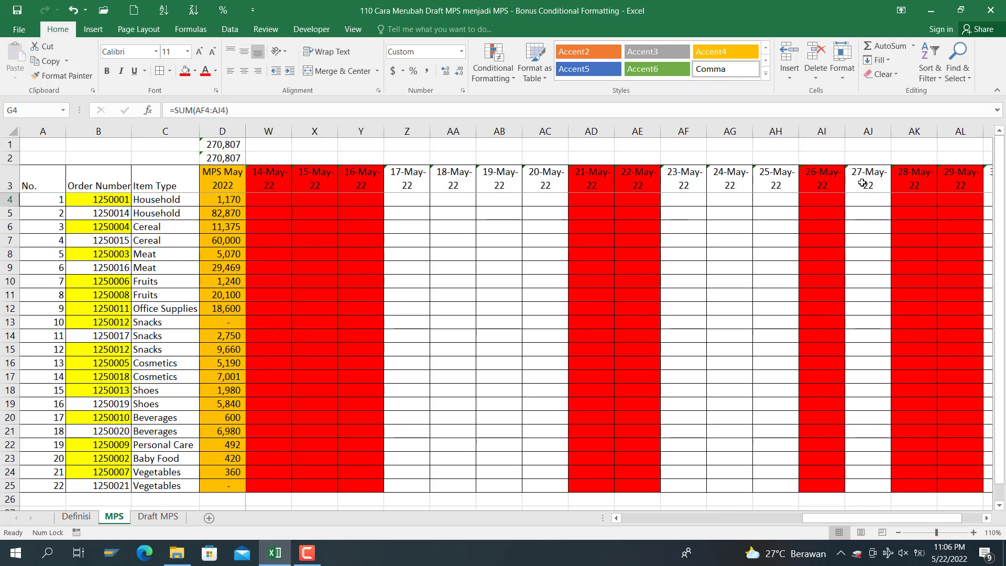
{"action": "left_click_drag", "start_coordinate": [814, 518], "coordinate": [567, 561]}
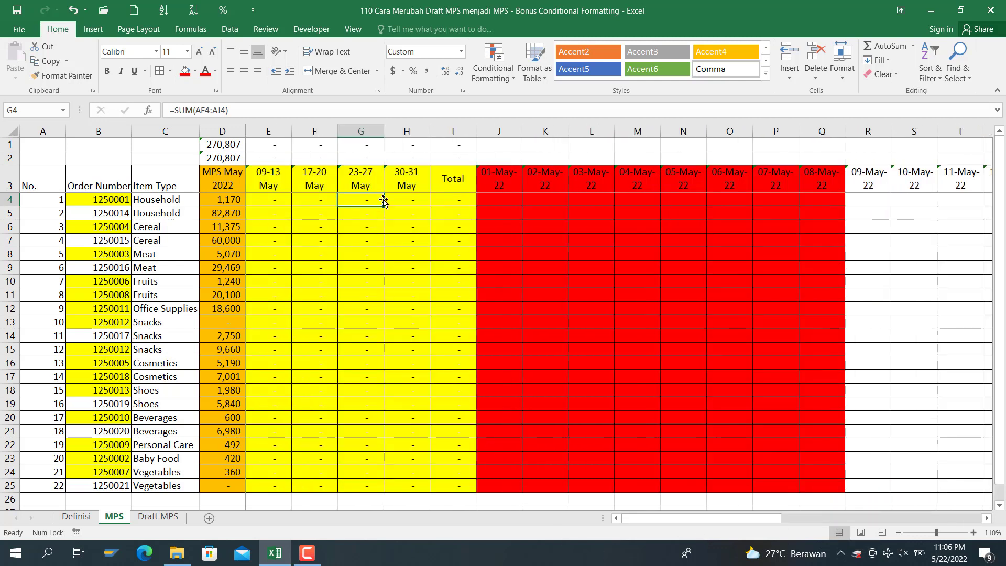
{"action": "left_click", "coordinate": [415, 199]}
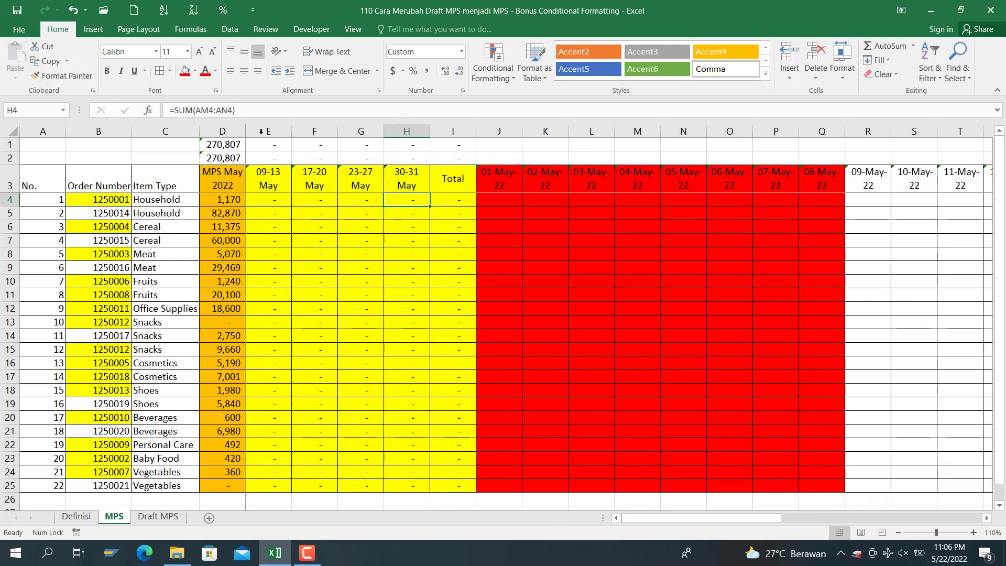
Begin a MIN formula in cell R4 of the MPS sheet under 09-May-22, with D4 as its first argument.
{"action": "left_click", "coordinate": [868, 181]}
{"action": "key", "text": "Down"}
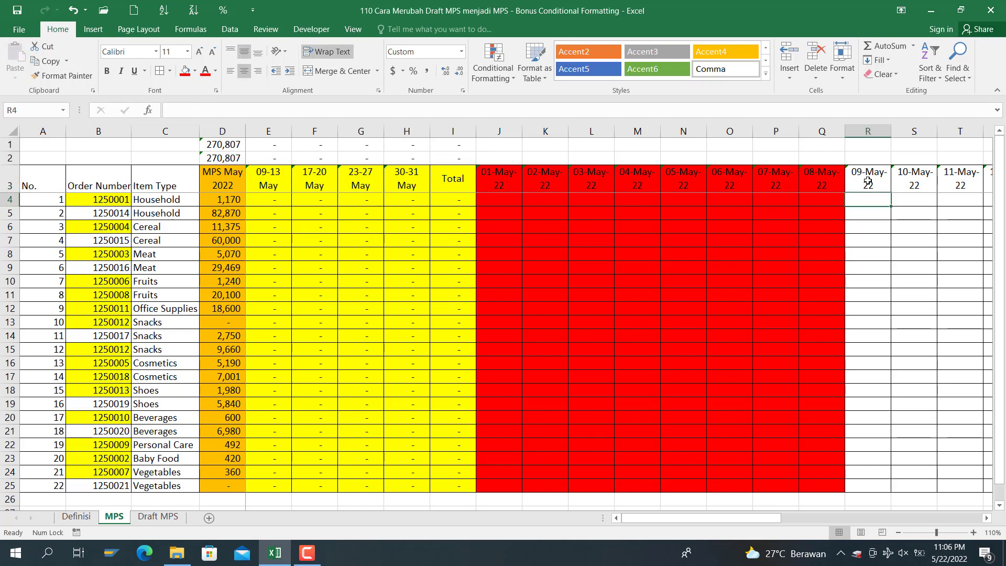
{"action": "type", "text": "=min("}
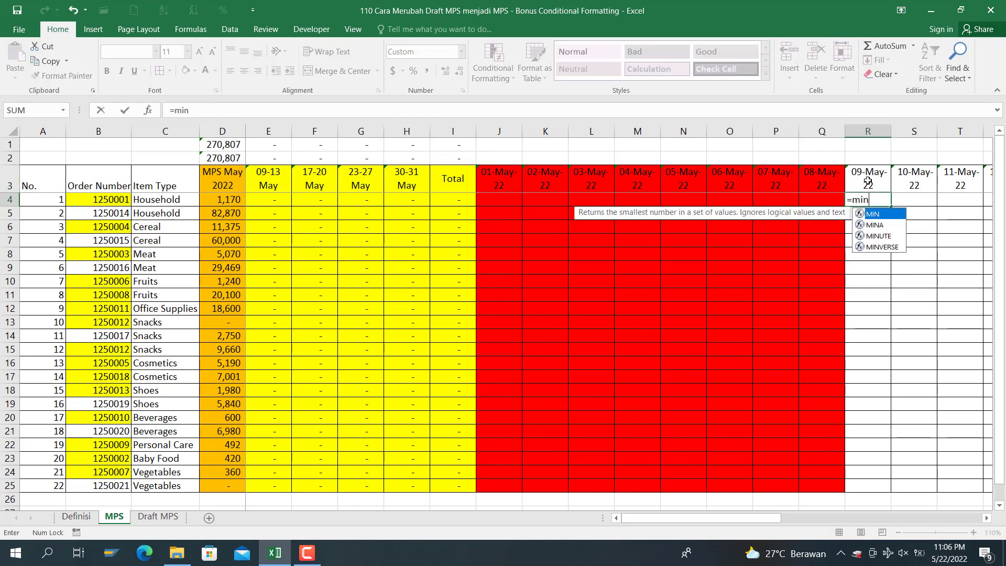
{"action": "left_click", "coordinate": [222, 199]}
{"action": "type", "text": ","}
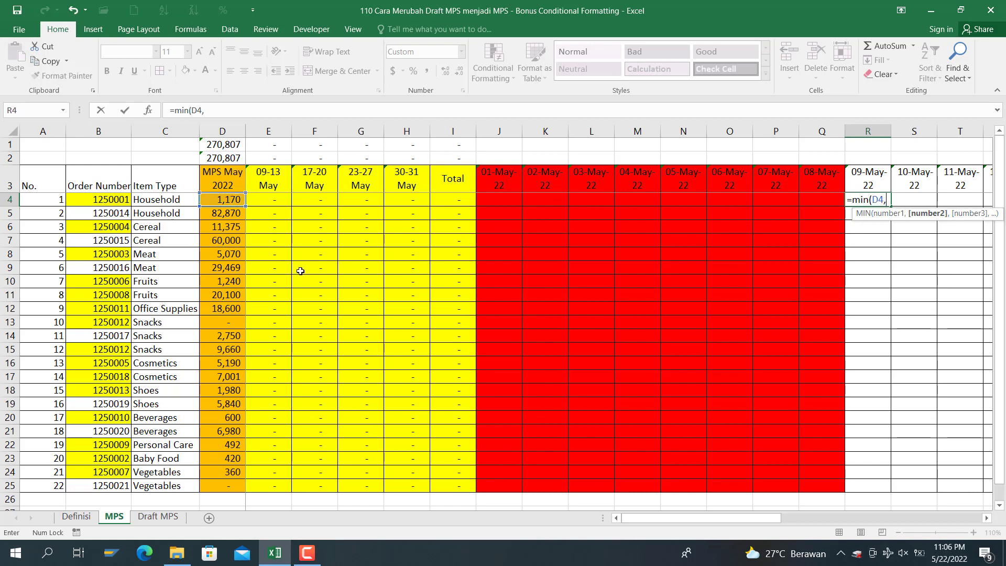
Add a SUMIFS as the second MIN argument, summing 'Draft MPS'!R:R where 'Draft MPS'!C:C matches the item type in MPS!C4.
{"action": "type", "text": "sumifs("}
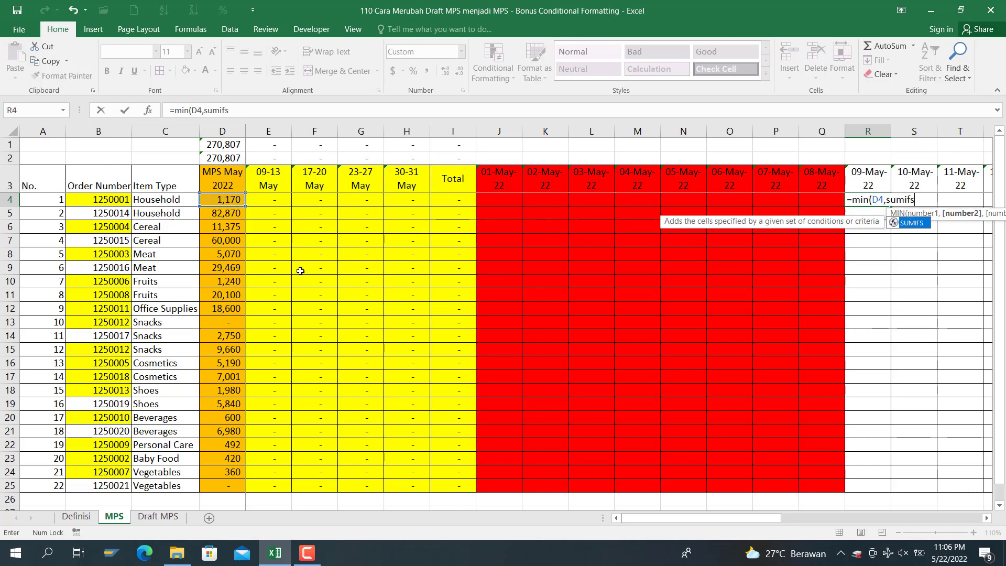
{"action": "left_click", "coordinate": [158, 516]}
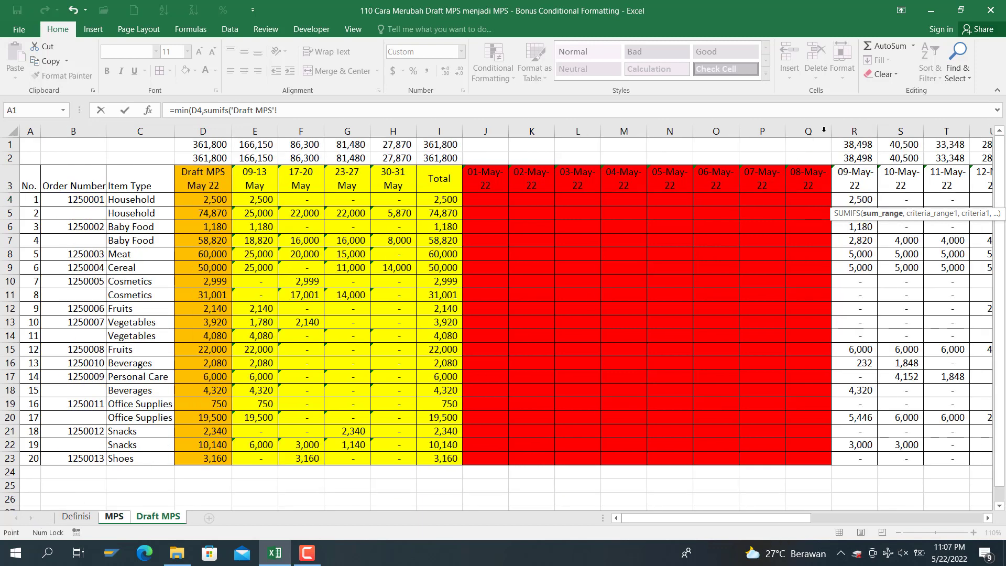
{"action": "left_click", "coordinate": [846, 134]}
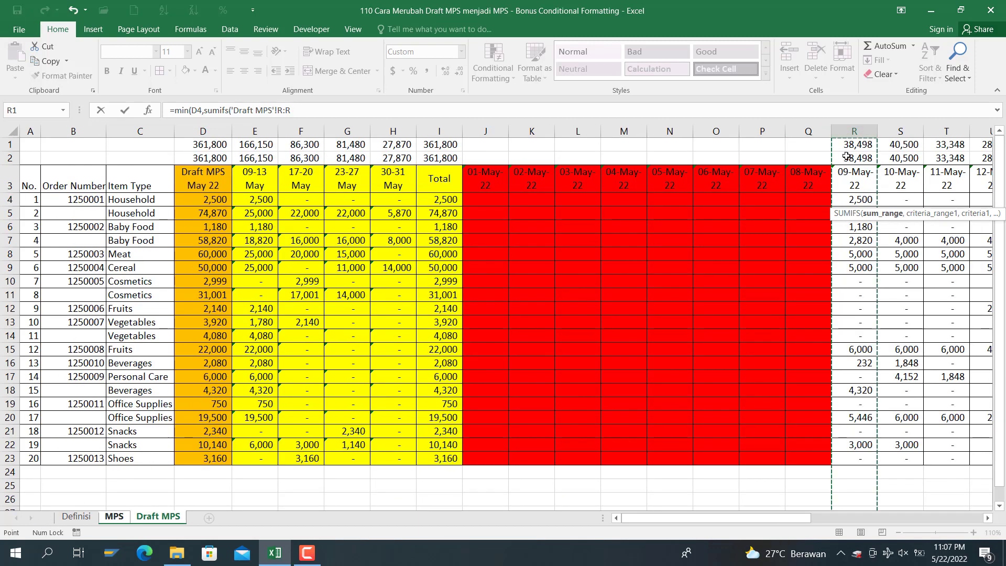
{"action": "type", "text": ","}
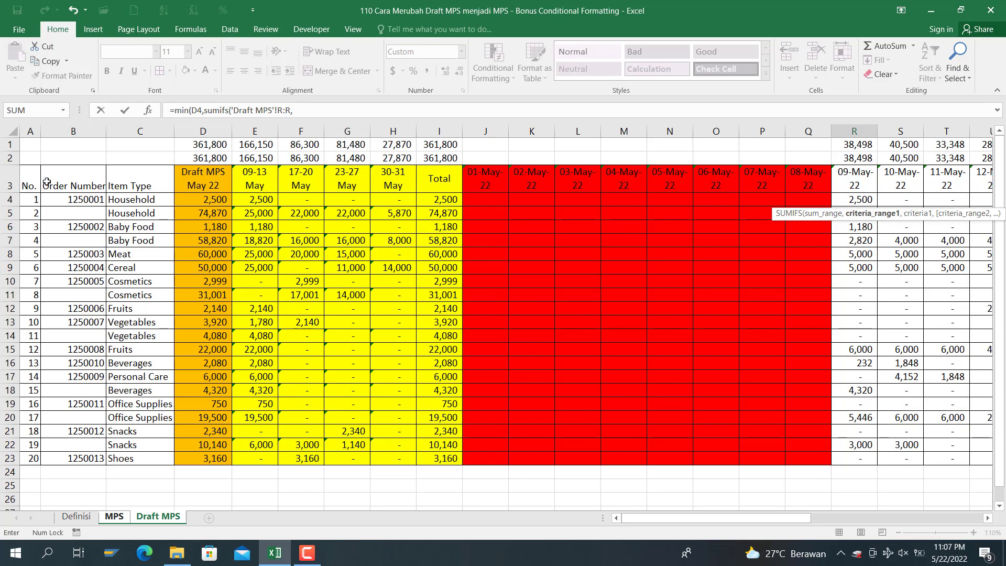
{"action": "left_click", "coordinate": [132, 131]}
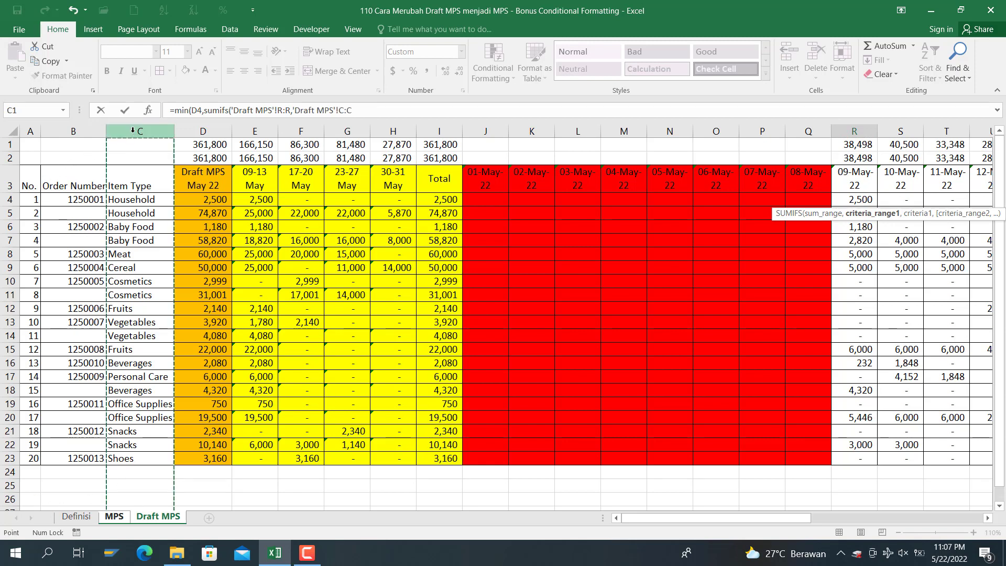
{"action": "type", "text": ","}
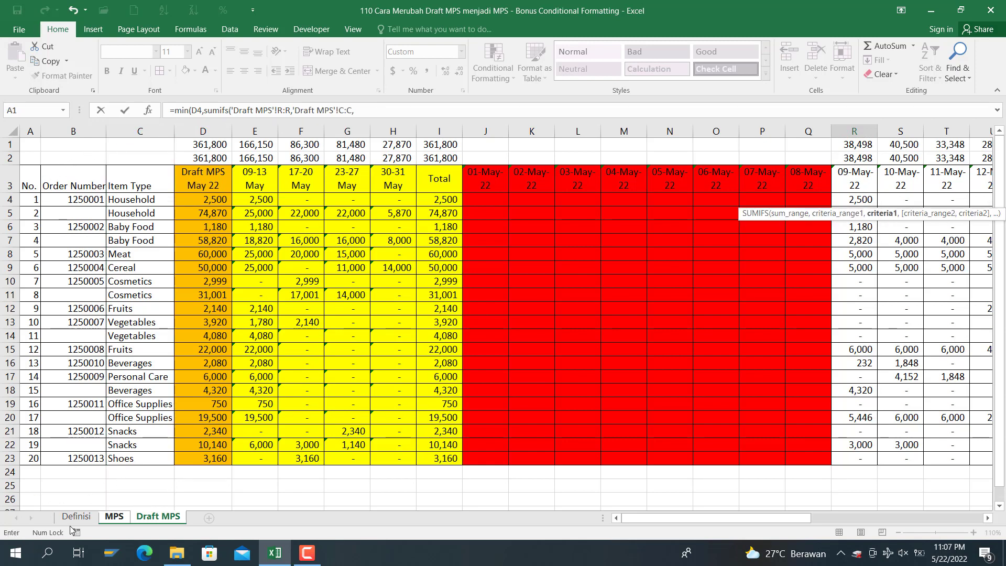
{"action": "left_click", "coordinate": [114, 516]}
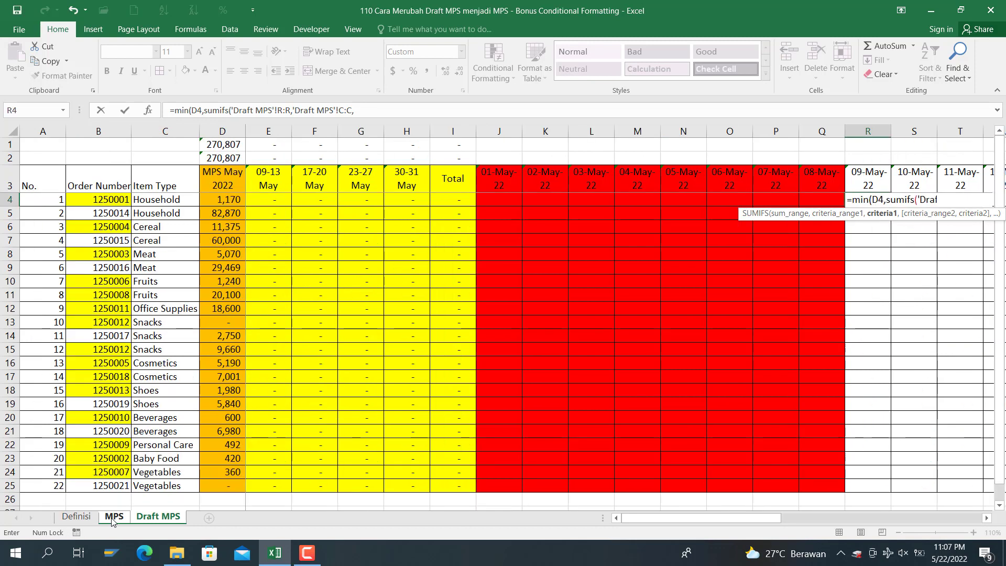
{"action": "left_click", "coordinate": [139, 200]}
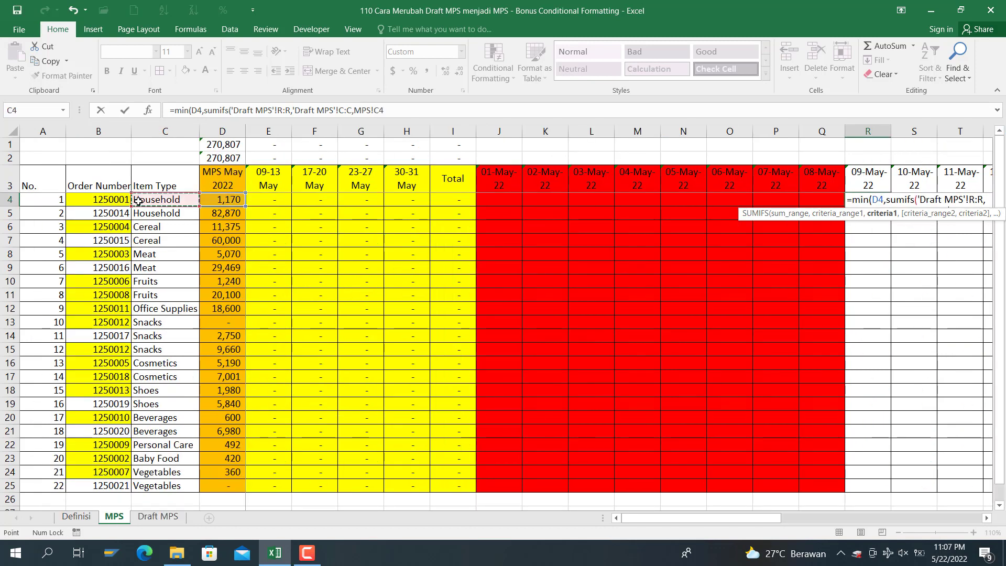
{"action": "type", "text": ")"}
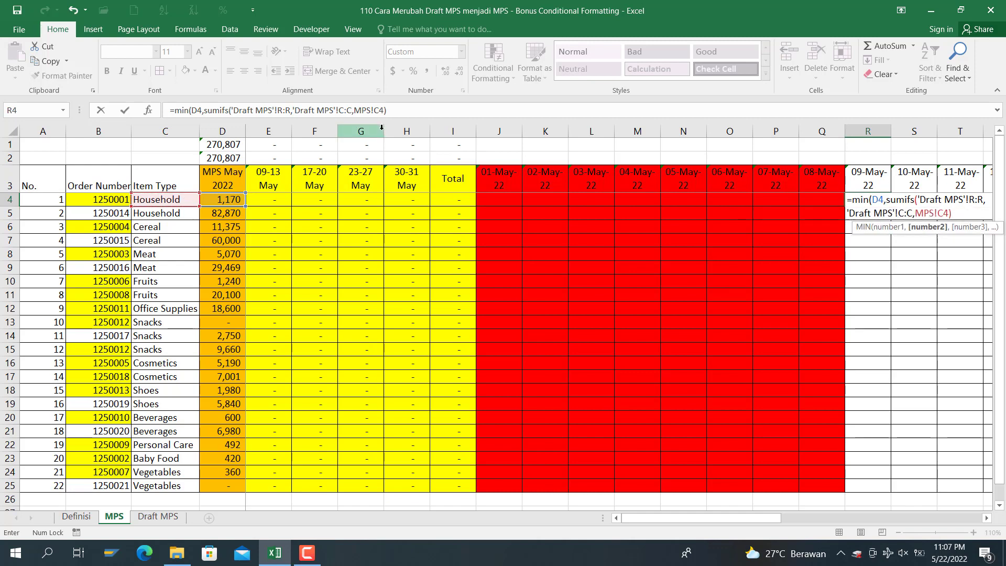
Subtract sumif(MPS!C3:C3,C4,MPS!R3:R3) from the SUMIFS in the R4 formula and close the MIN function.
{"action": "type", "text": "-sumif("}
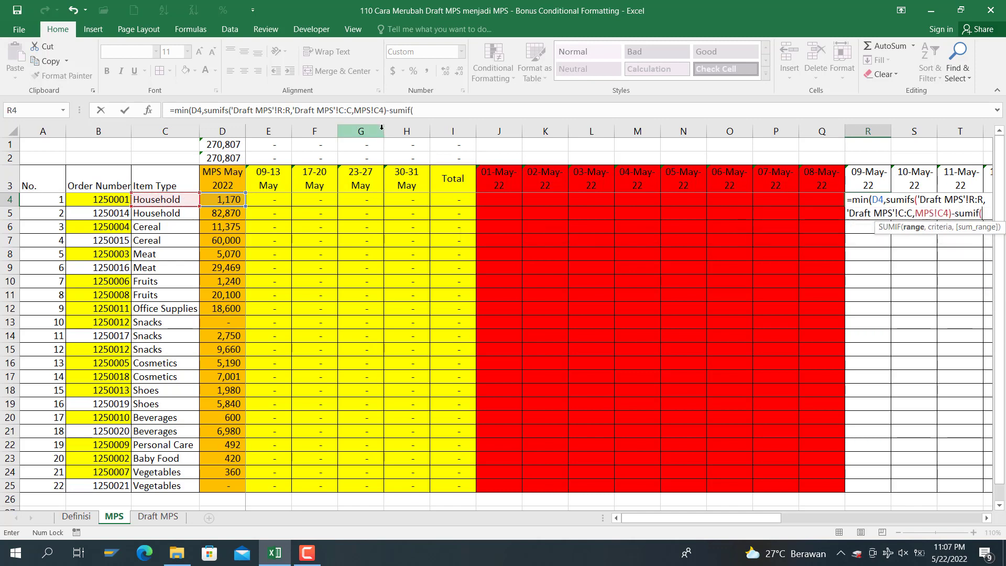
{"action": "left_click", "coordinate": [166, 175]}
{"action": "type", "text": ":C3,C4,"}
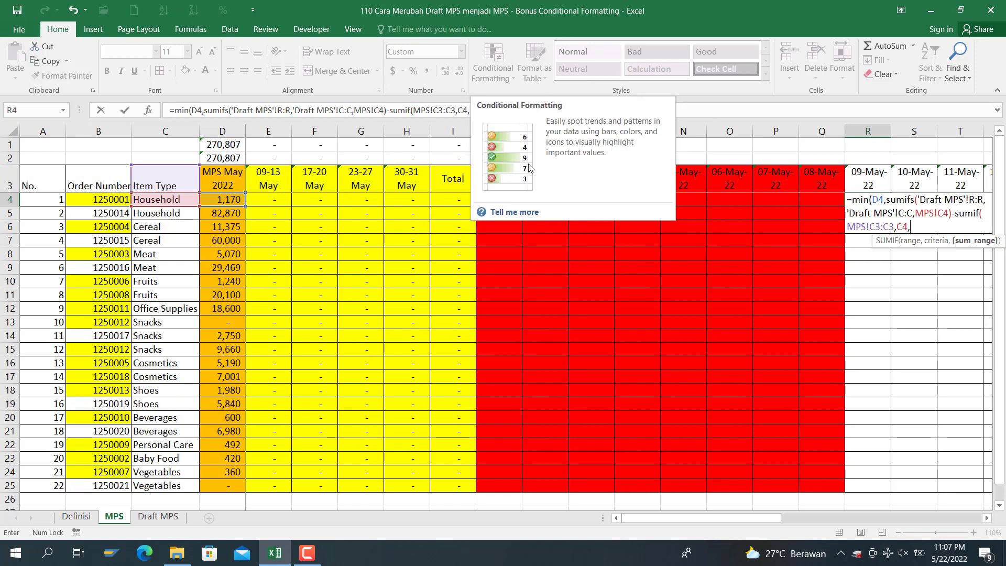
{"action": "left_click", "coordinate": [871, 173]}
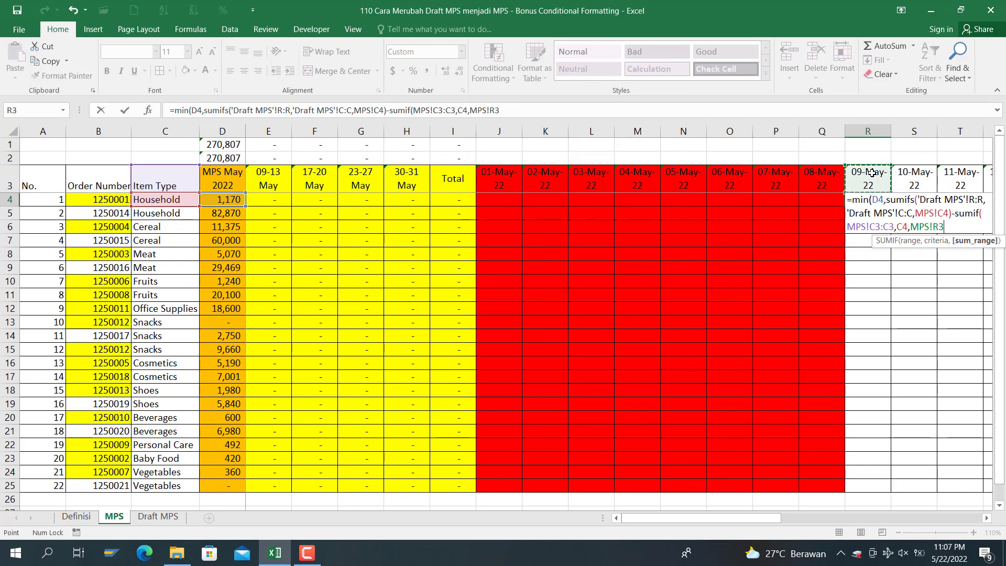
{"action": "key", "text": "F8"}
{"action": "type", "text": ")"}
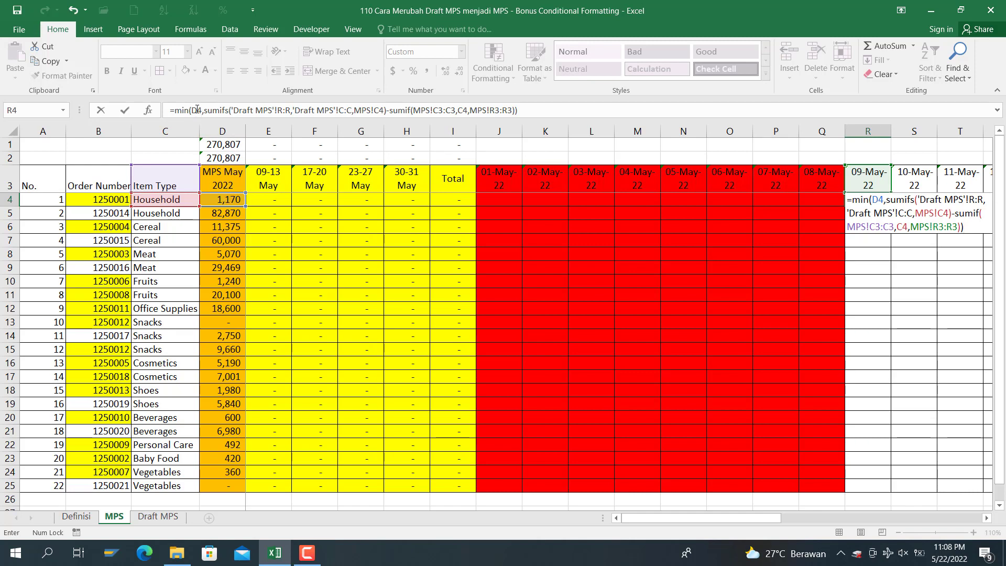
Lock the column references in the R4 formula's MIN and SUMIFS arguments as $D4, 'Draft MPS'!$C:$C and MPS!$C4.
{"action": "left_click", "coordinate": [191, 110]}
{"action": "type", "text": "$"}
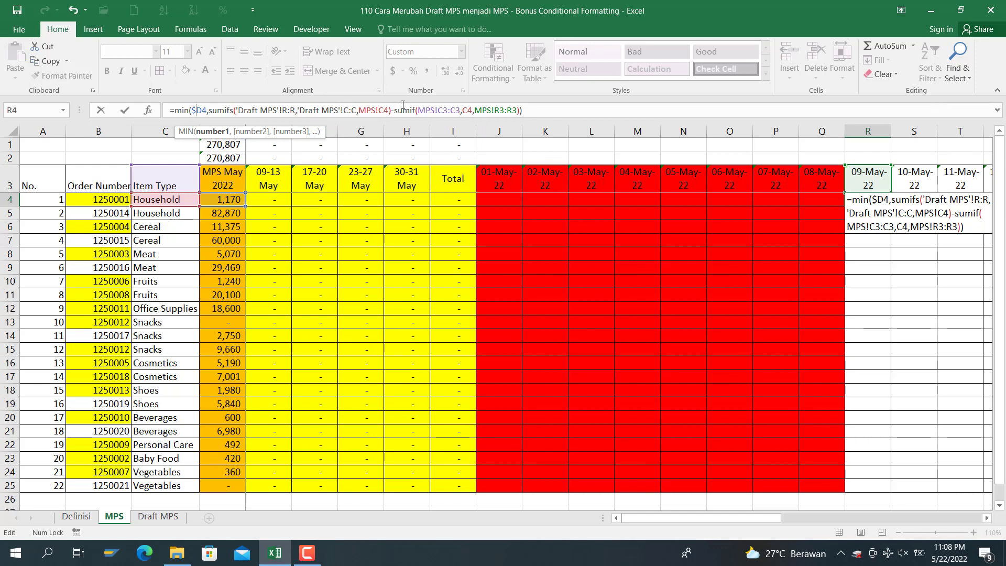
{"action": "left_click", "coordinate": [346, 111]}
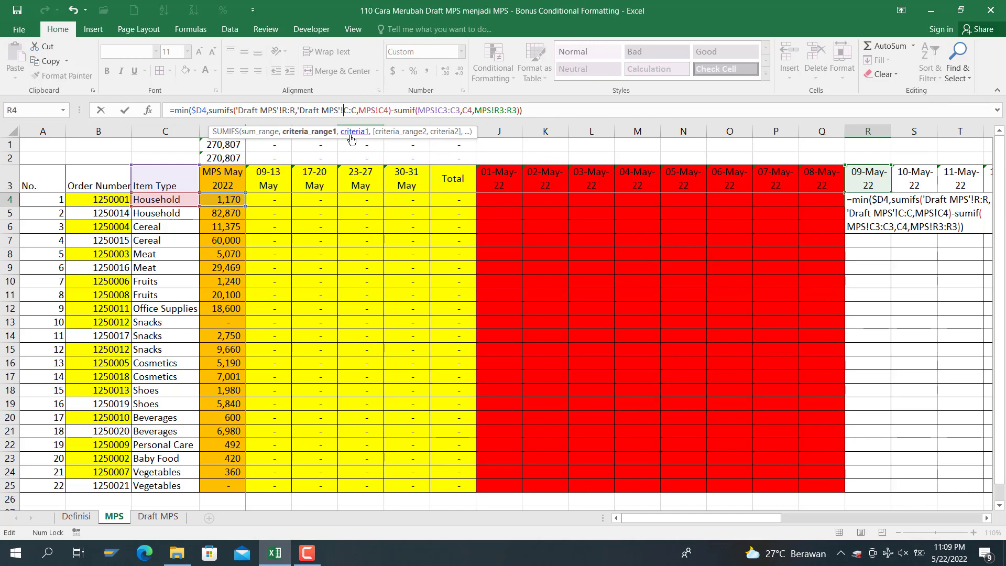
{"action": "type", "text": "$D"}
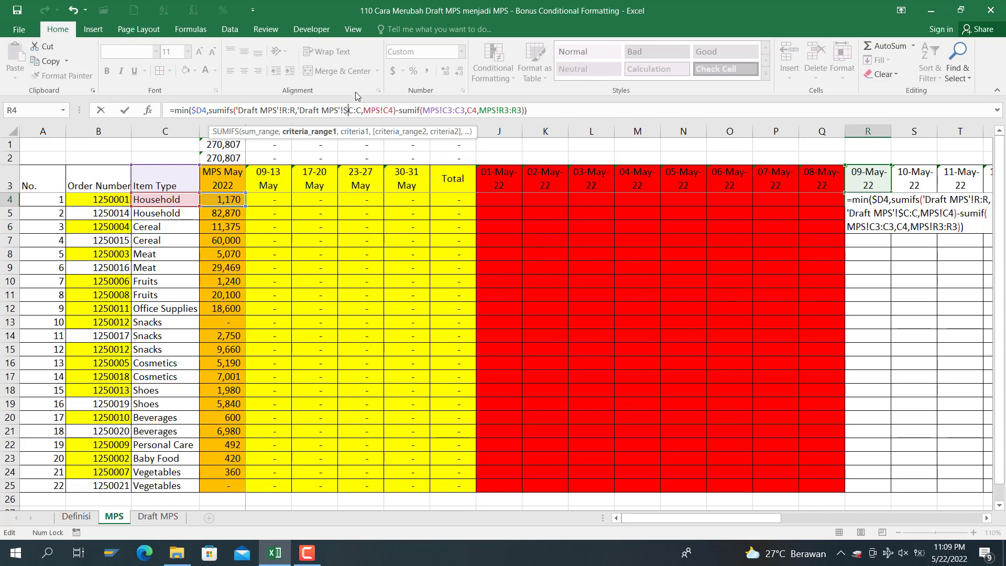
{"action": "type", "text": "4"}
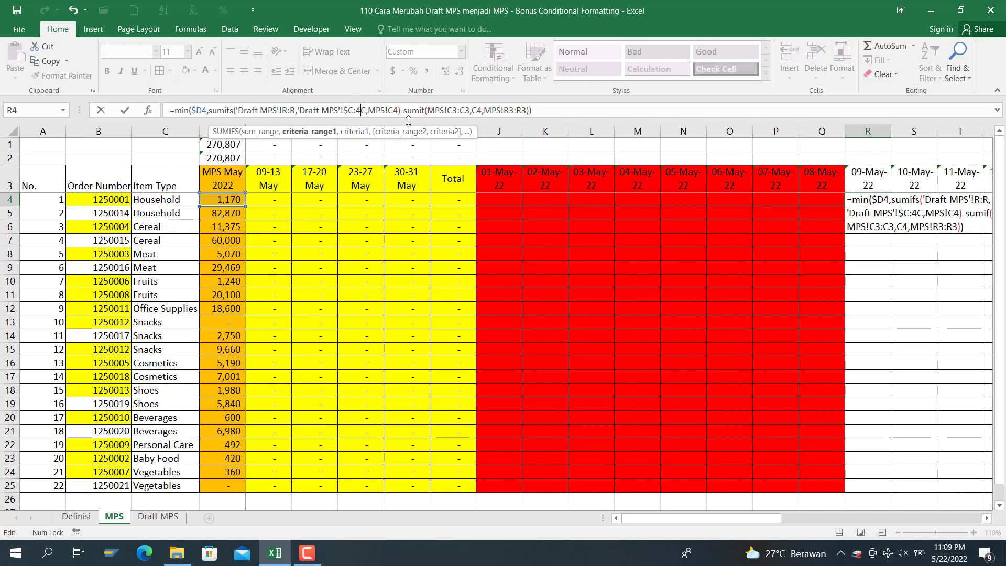
{"action": "key", "text": "BackSpace"}
{"action": "type", "text": "$"}
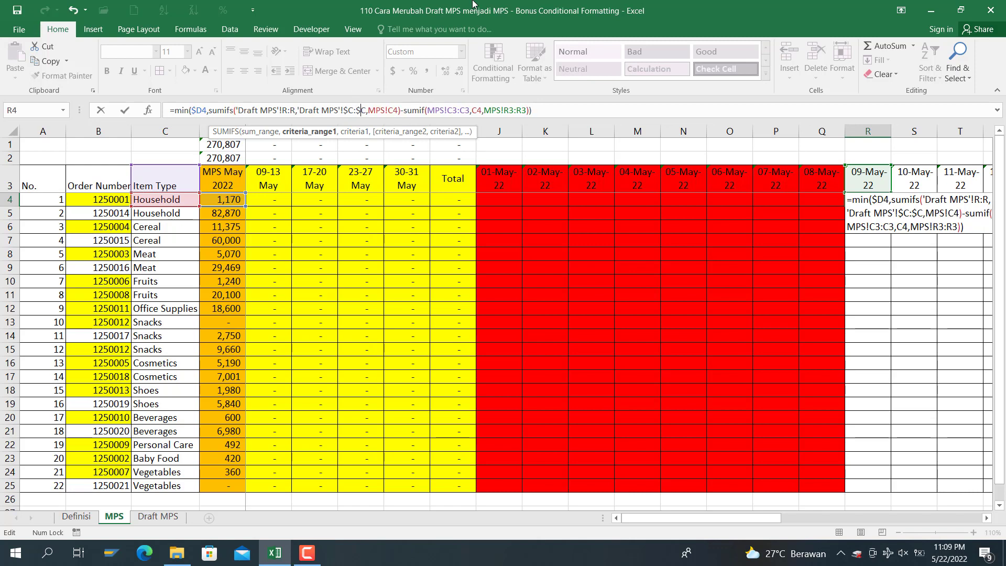
{"action": "key", "text": "Right"}
{"action": "key", "text": "Right"}
{"action": "key", "text": "Right"}
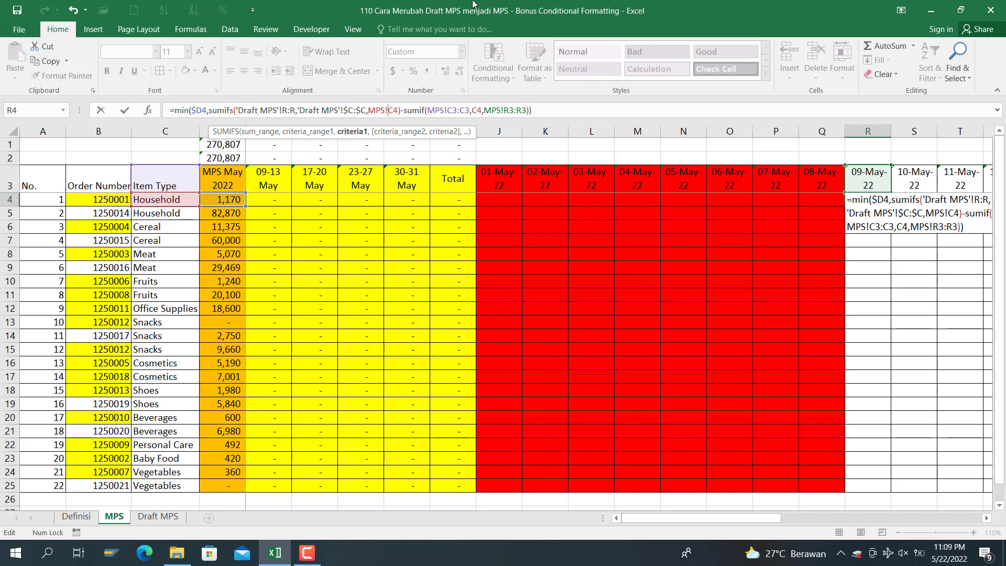
{"action": "type", "text": "$"}
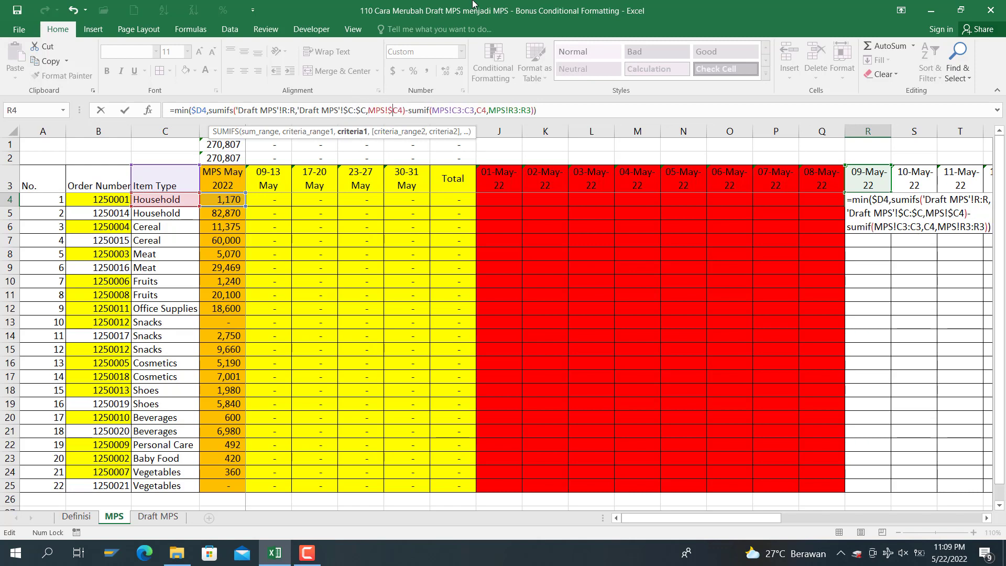
Anchor the SUMIF criteria range in the R4 formula as the expanding range MPS!$C$3:$C3.
{"action": "key", "text": "Right"}
{"action": "key", "text": "Right"}
{"action": "key", "text": "Right"}
{"action": "key", "text": "Right"}
{"action": "key", "text": "Right"}
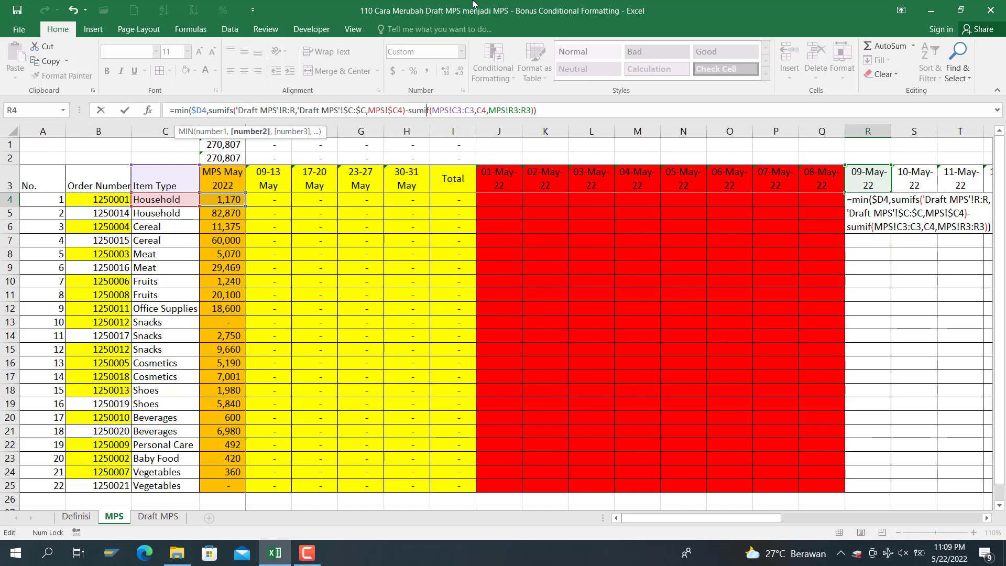
{"action": "key", "text": "Right"}
{"action": "key", "text": "Right"}
{"action": "key", "text": "Right"}
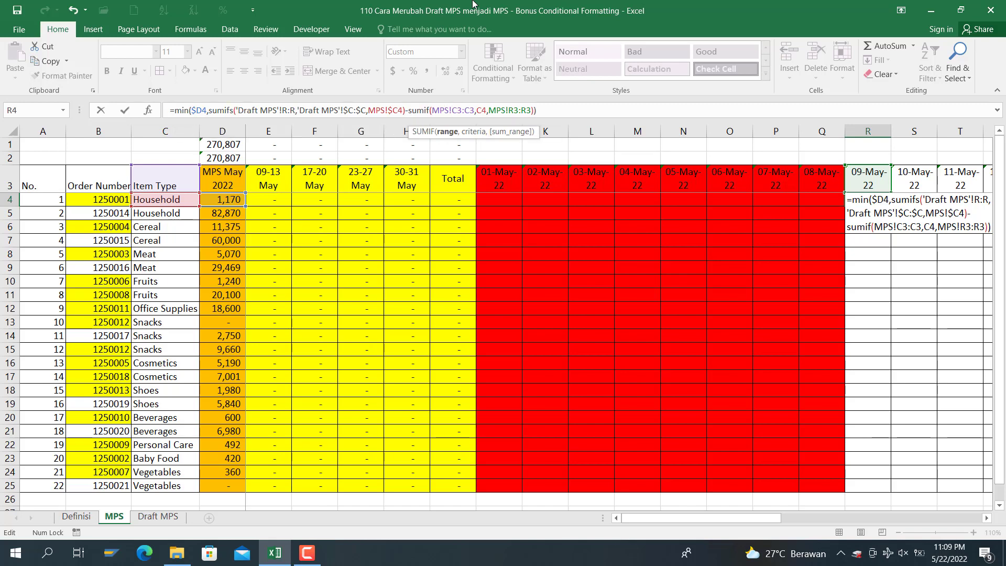
{"action": "type", "text": "$C"}
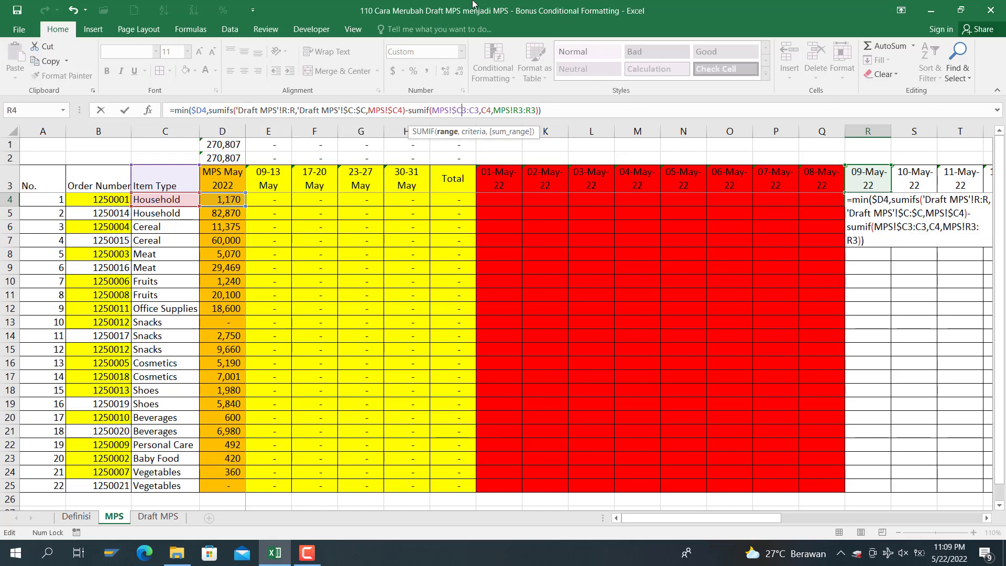
{"action": "type", "text": "$"}
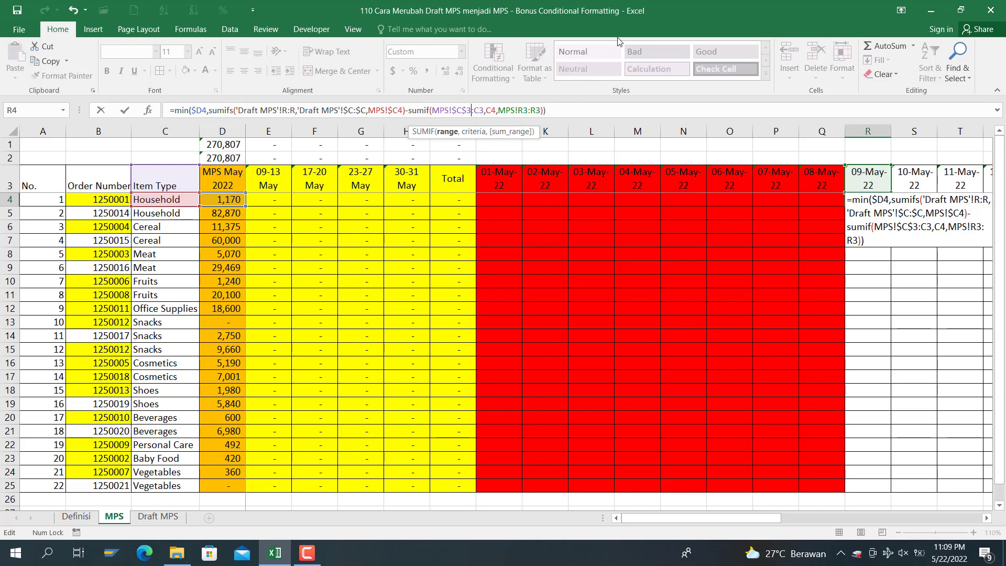
{"action": "key", "text": "Right"}
{"action": "key", "text": "Right"}
{"action": "type", "text": "$"}
{"action": "key", "text": "Right"}
{"action": "key", "text": "Right"}
{"action": "key", "text": "Right"}
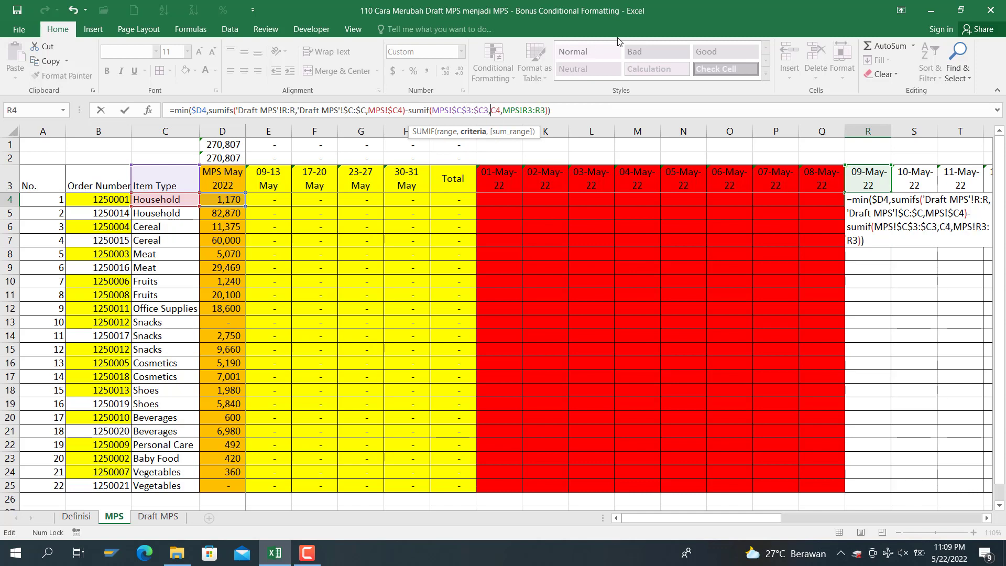
Anchor the SUMIF criterion as $C4 and its sum range as MPS!R$3:R3, and enter the R4 formula.
{"action": "type", "text": "$"}
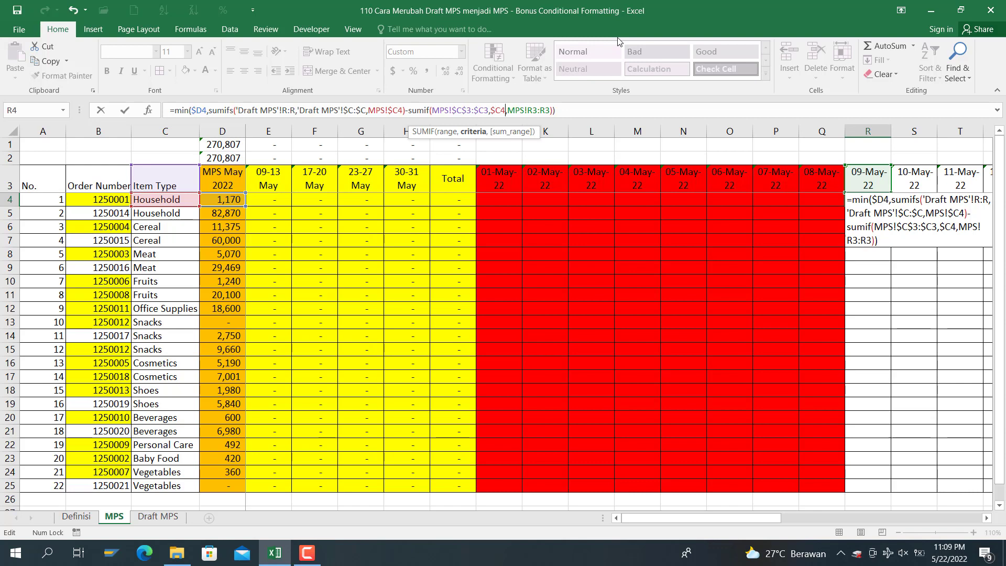
{"action": "key", "text": "Right"}
{"action": "key", "text": "Right"}
{"action": "key", "text": "Right"}
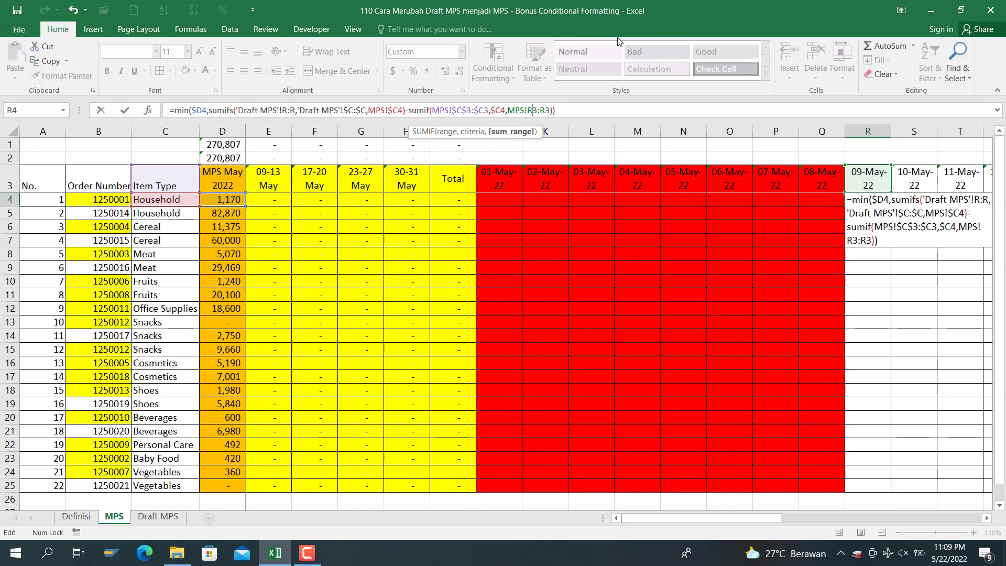
{"action": "type", "text": "$"}
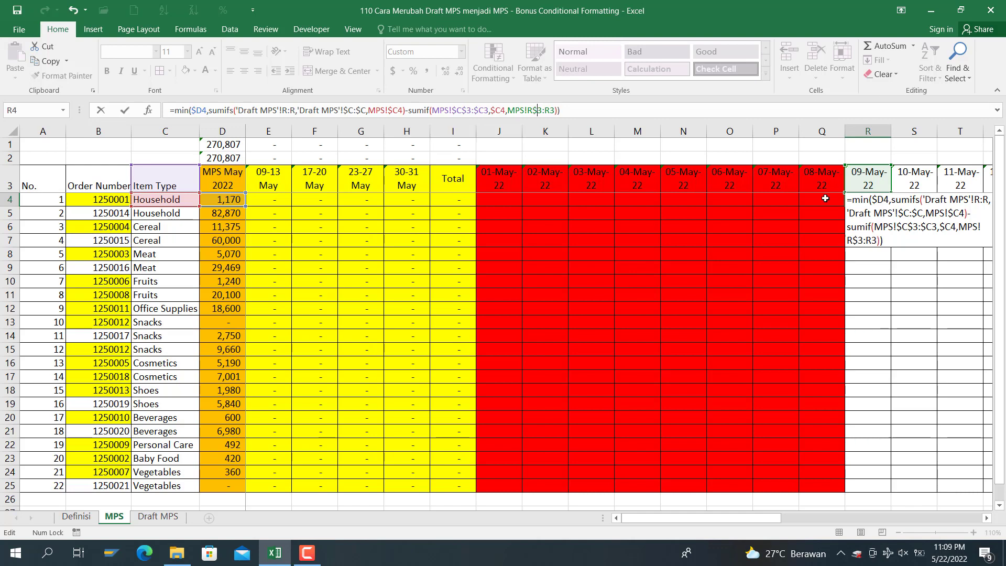
{"action": "key", "text": "Return"}
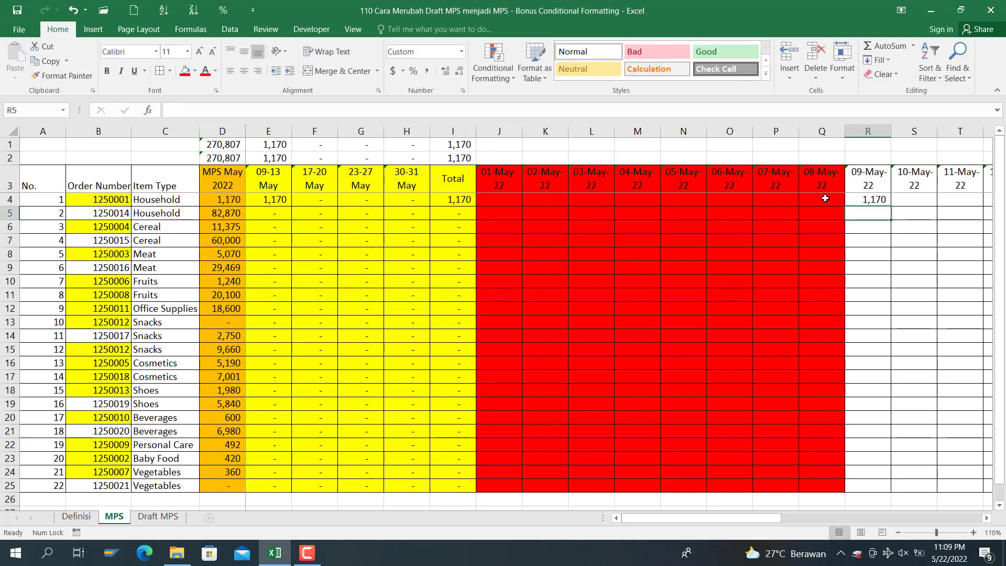
Fill the R4 formula down to R25 and copy the whole column of formulas into the 10-May-22 column.
{"action": "left_click", "coordinate": [887, 202]}
{"action": "double_click", "coordinate": [890, 208]}
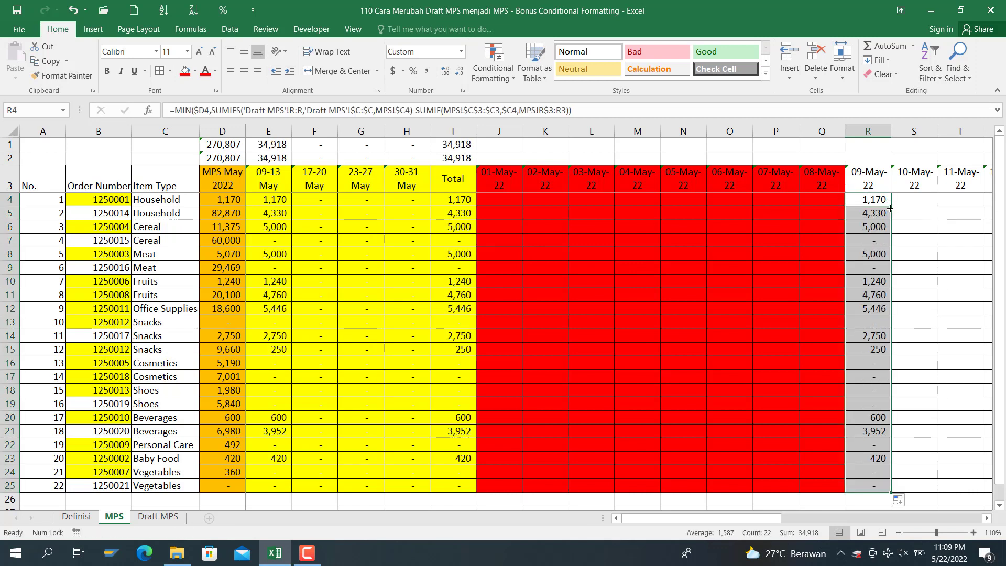
{"action": "key", "text": "ctrl+c"}
{"action": "key", "text": "Right"}
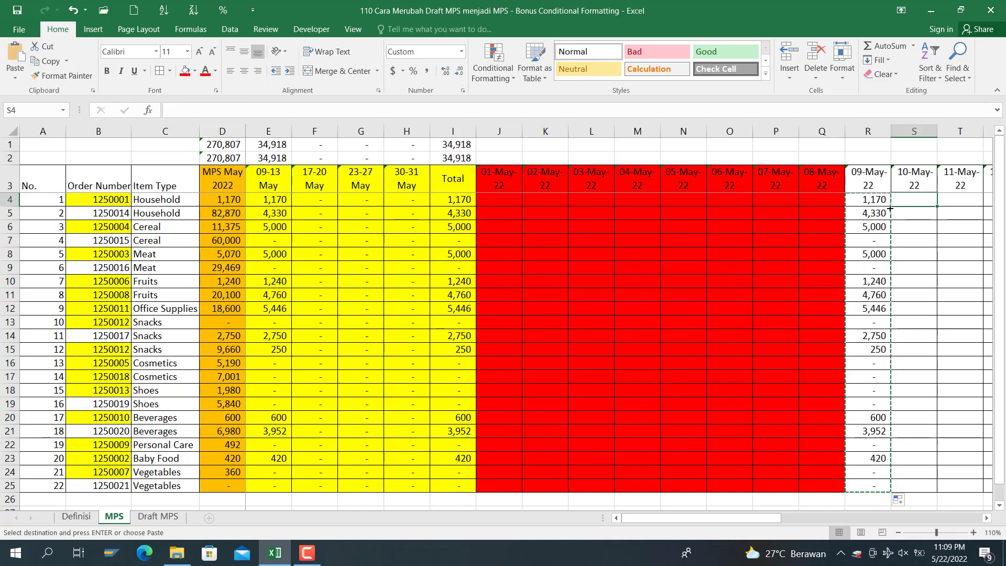
{"action": "key", "text": "ctrl+v"}
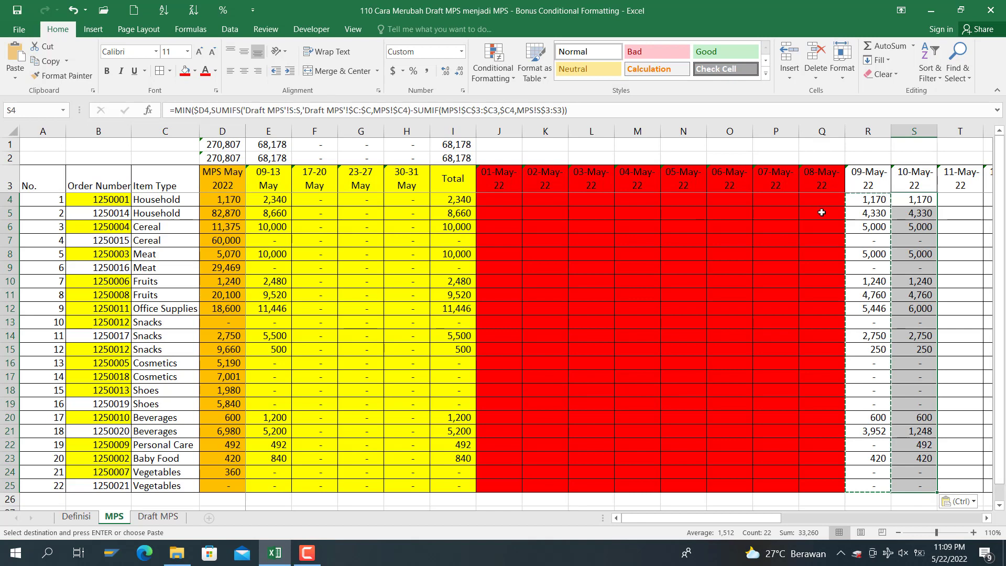
Subtract SUM($R4:R4) from $D4 in the first MIN argument of the S4 formula under 10-May-22.
{"action": "left_click", "coordinate": [222, 202]}
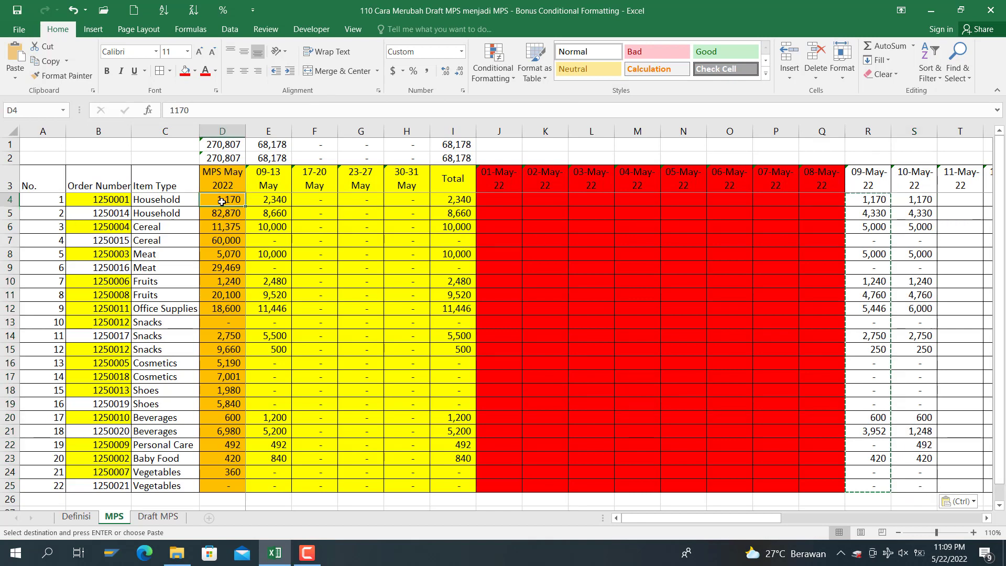
{"action": "left_click", "coordinate": [883, 199]}
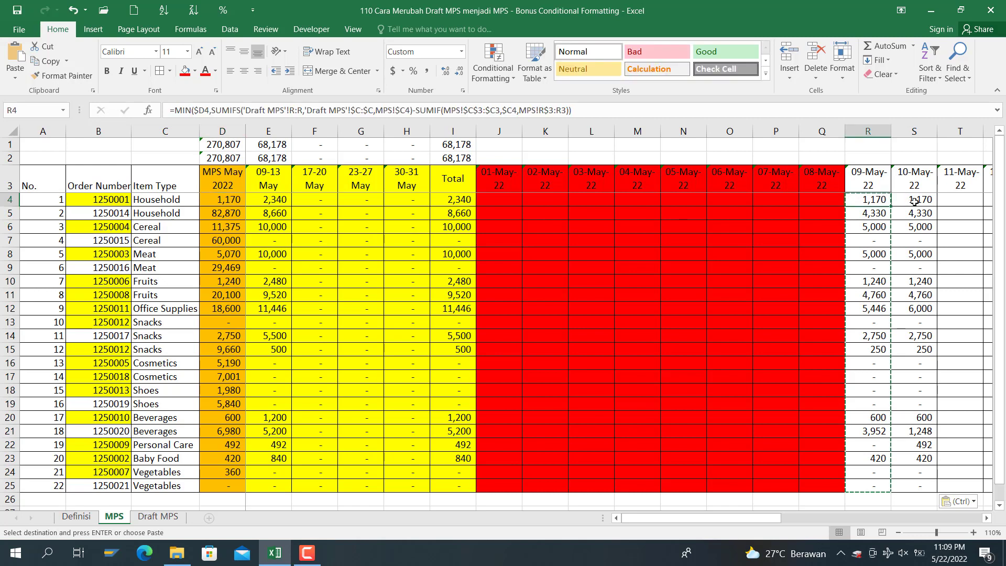
{"action": "left_click", "coordinate": [914, 202]}
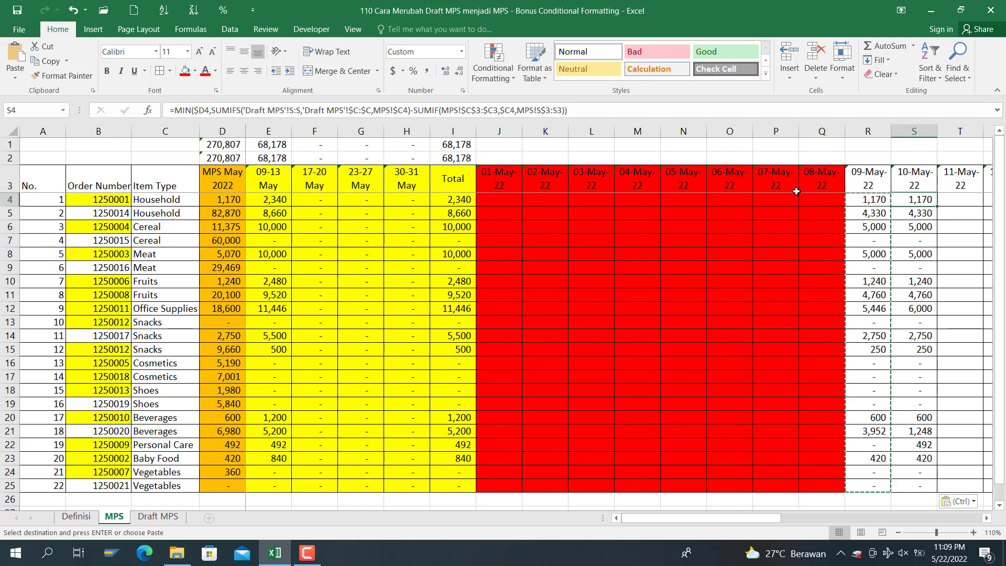
{"action": "left_click", "coordinate": [210, 111]}
{"action": "type", "text": "-sum("}
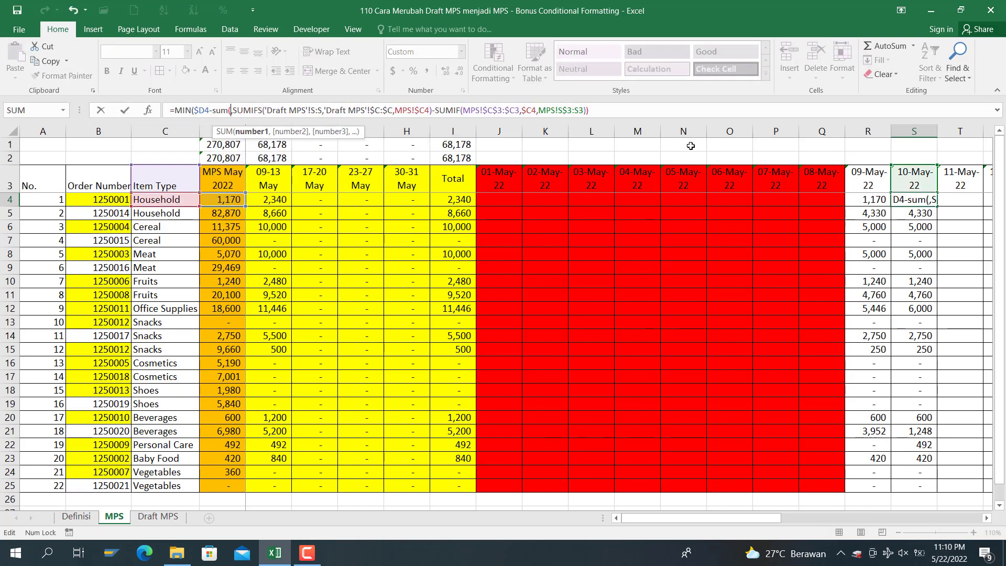
{"action": "left_click", "coordinate": [869, 199]}
{"action": "key", "text": "F8"}
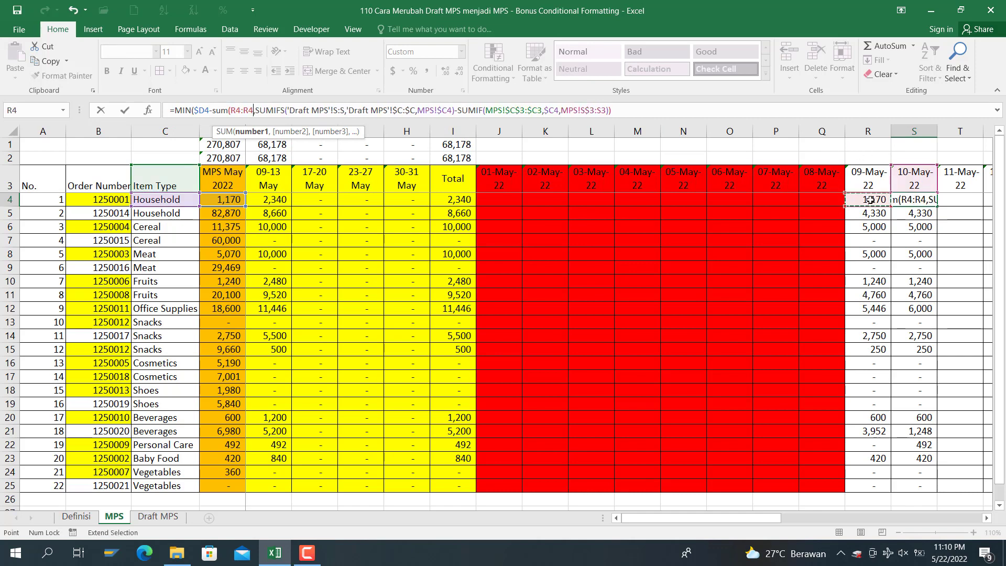
{"action": "type", "text": ")"}
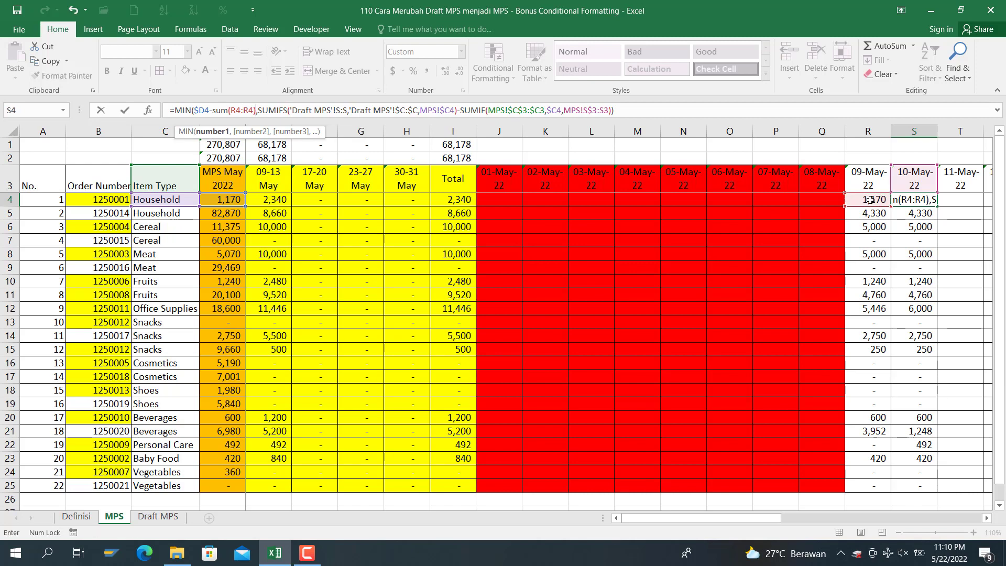
{"action": "left_click", "coordinate": [236, 109]}
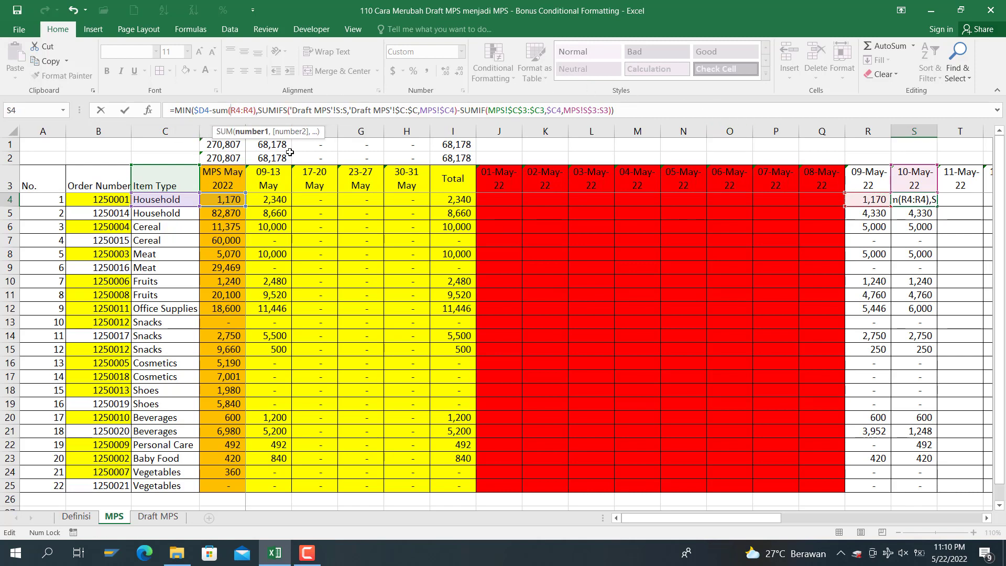
{"action": "type", "text": "$"}
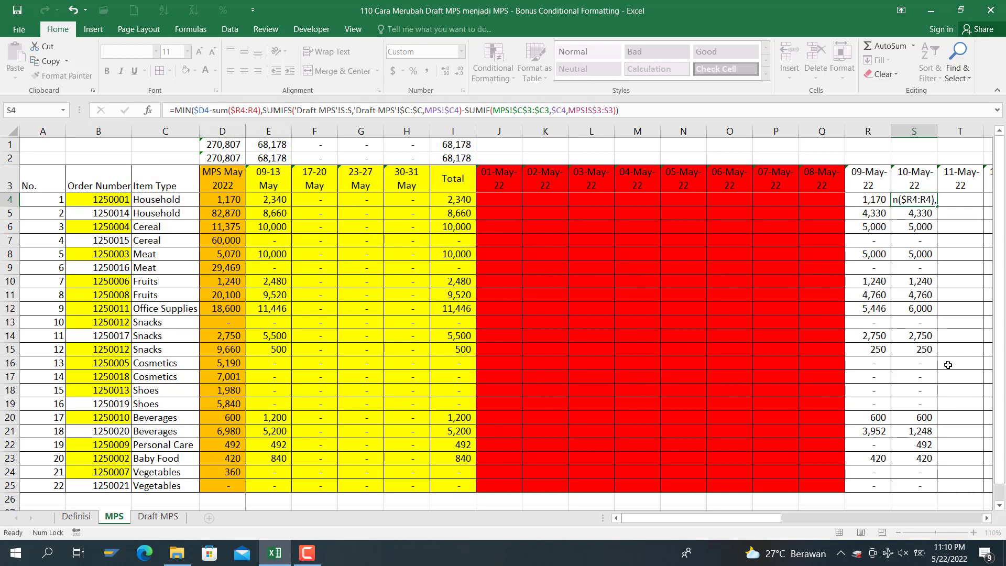
{"action": "key", "text": "Return"}
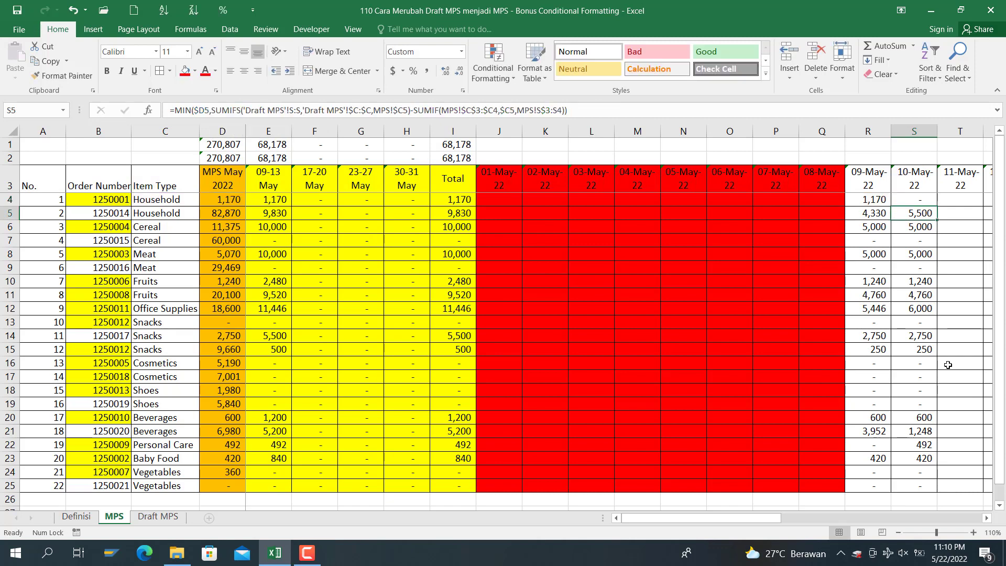
Fill the S4 formula down to S25 and copy S4:S25 into the 11-May-22 to 13-May-22 columns.
{"action": "left_click", "coordinate": [919, 198]}
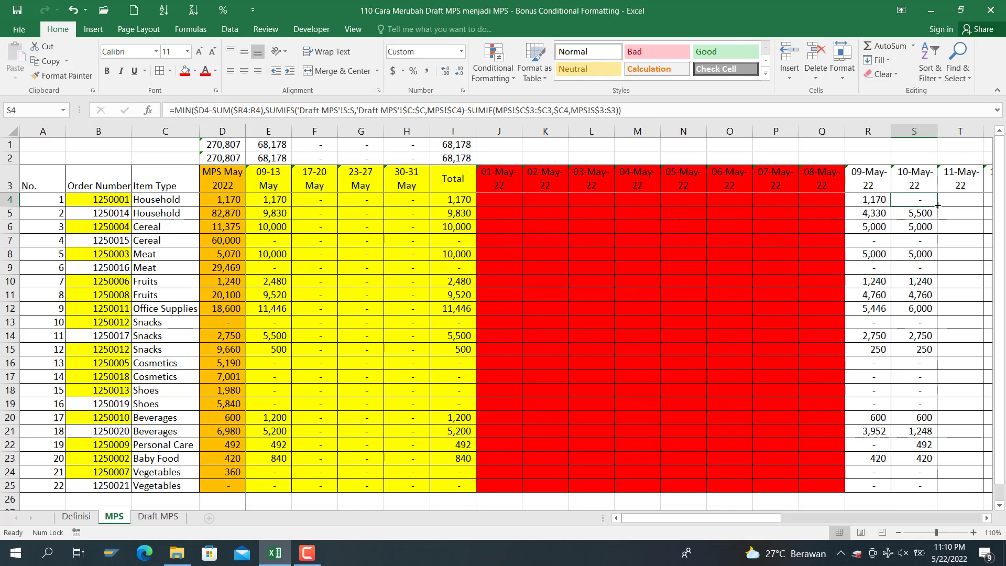
{"action": "double_click", "coordinate": [936, 204]}
{"action": "left_click", "coordinate": [919, 199]}
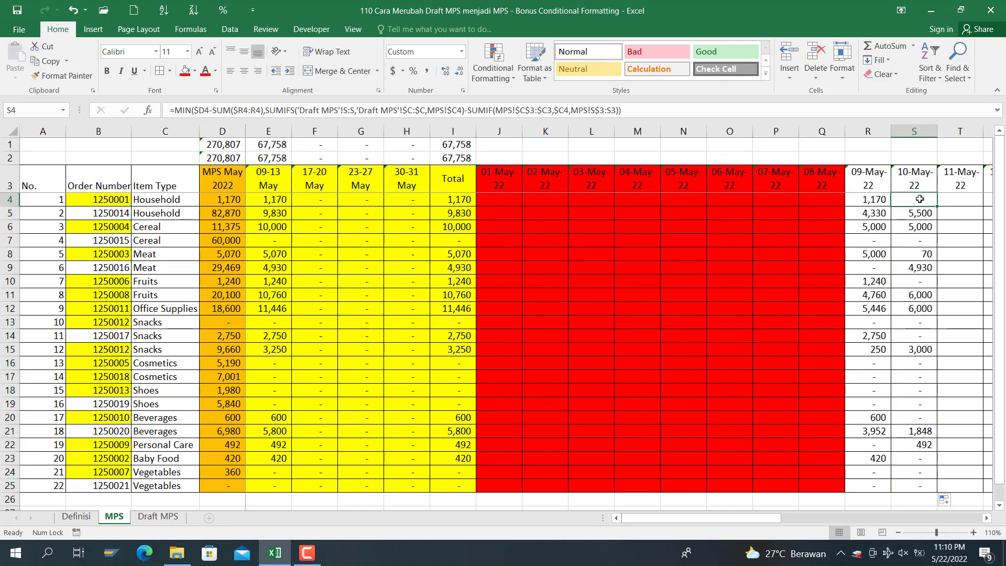
{"action": "key", "text": "ctrl+shift+Down"}
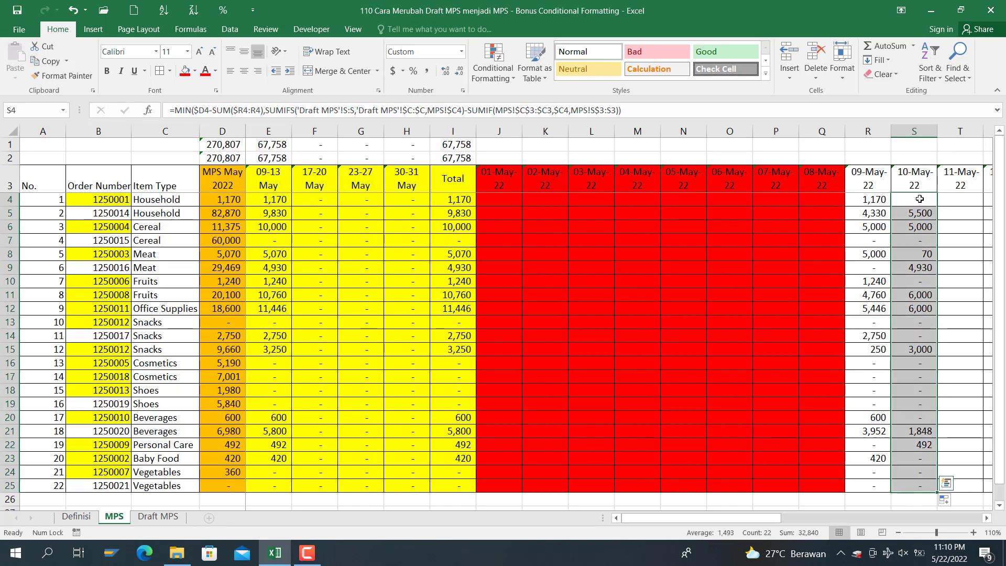
{"action": "key", "text": "ctrl+c"}
{"action": "key", "text": "Right"}
{"action": "key", "text": "shift+Right"}
{"action": "key", "text": "shift+Right"}
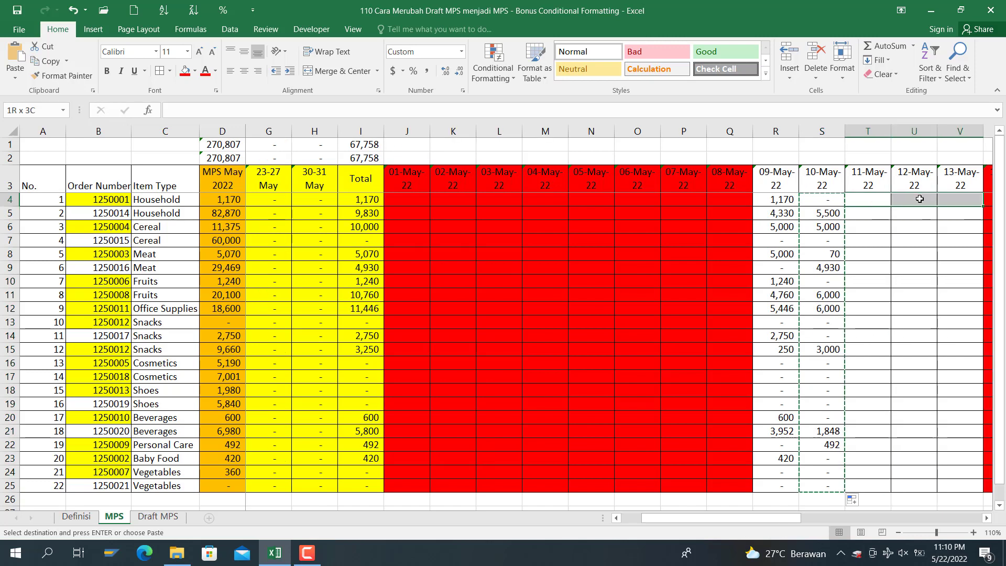
{"action": "key", "text": "shift+Right"}
{"action": "key", "text": "shift+Left"}
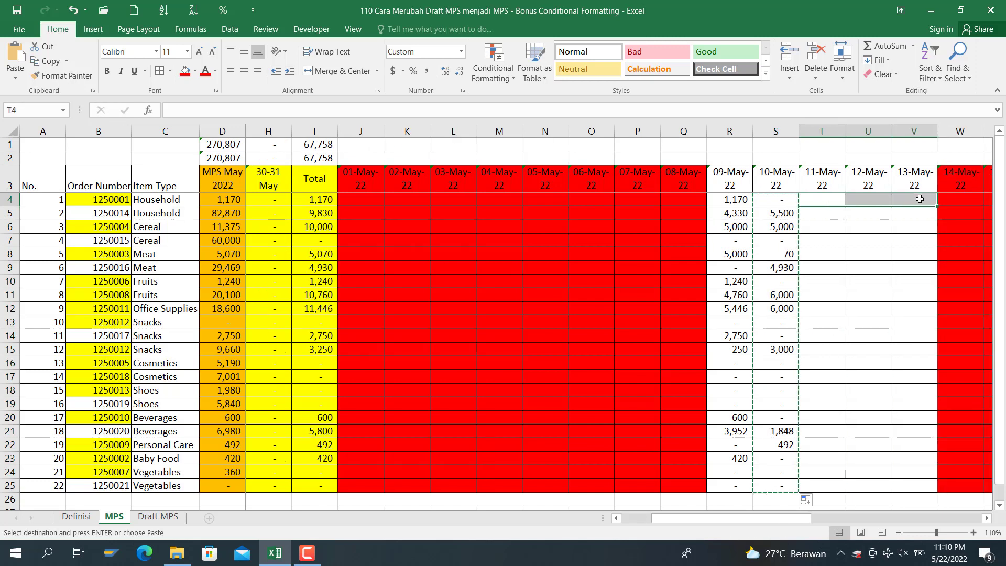
{"action": "key", "text": "ctrl+v"}
Paste the copied 10-May-22 formulas into the 17-May-22 to 20-May-22 columns, starting at Z4.
{"action": "key", "text": "Right"}
{"action": "key", "text": "Right"}
{"action": "key", "text": "Right"}
{"action": "key", "text": "Right"}
{"action": "key", "text": "Right"}
{"action": "key", "text": "Right"}
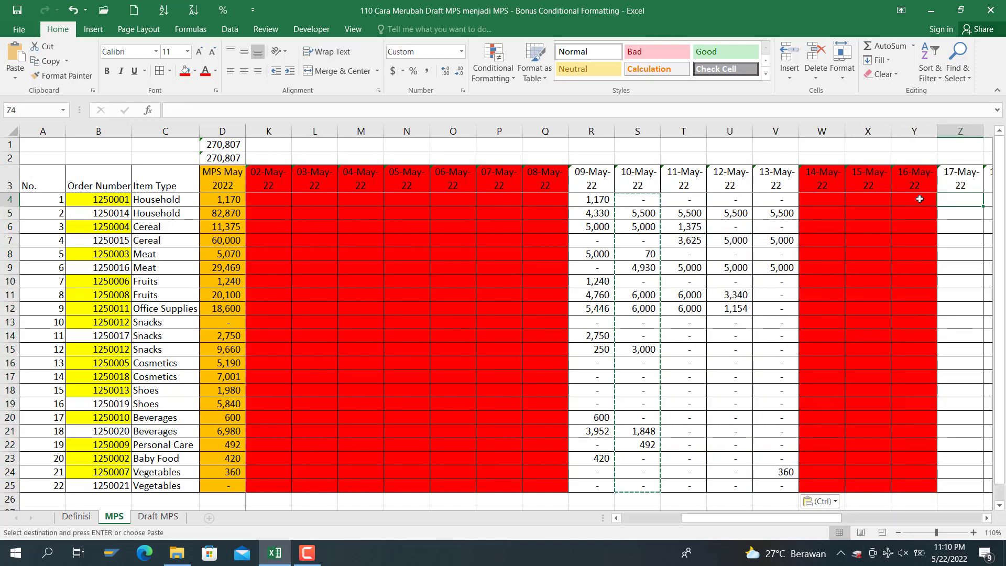
{"action": "key", "text": "shift+Right"}
{"action": "key", "text": "shift+Right"}
{"action": "key", "text": "shift+Right"}
{"action": "key", "text": "ctrl+v"}
{"action": "key", "text": "Right"}
{"action": "key", "text": "Right"}
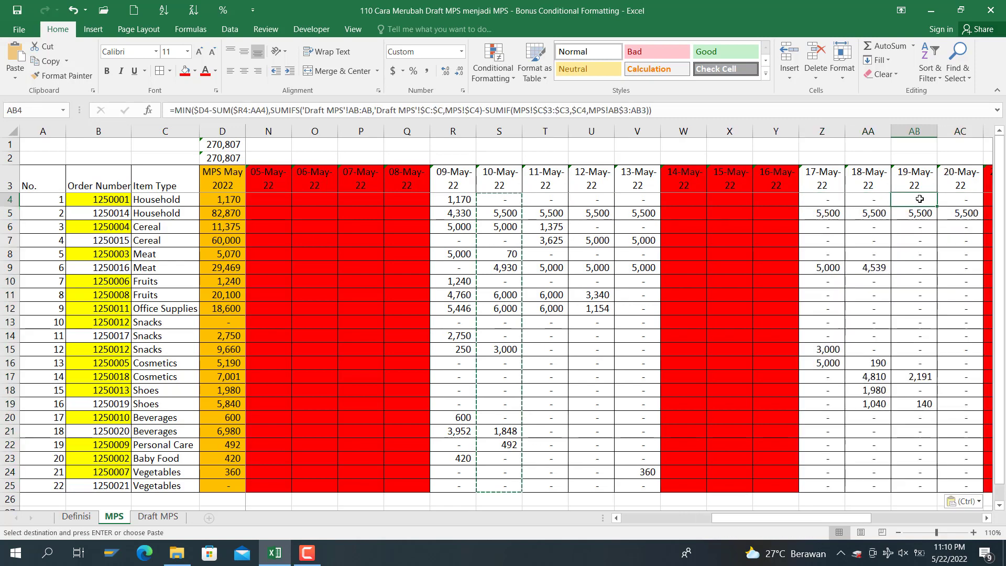
Paste the copied 10-May-22 formulas into the 23-May-22 to 25-May-22 columns, starting at AF4.
{"action": "key", "text": "Right"}
{"action": "key", "text": "Right"}
{"action": "key", "text": "Right"}
{"action": "key", "text": "Right"}
{"action": "key", "text": "Right"}
{"action": "key", "text": "Right"}
{"action": "key", "text": "Right"}
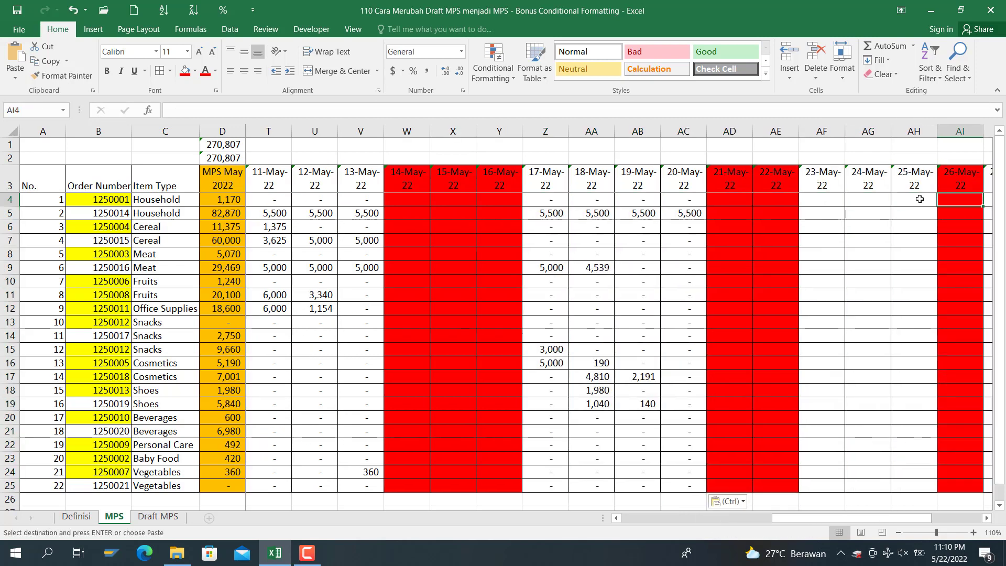
{"action": "key", "text": "Left"}
{"action": "key", "text": "Left"}
{"action": "key", "text": "Left"}
{"action": "key", "text": "shift+Right"}
{"action": "key", "text": "shift+Right"}
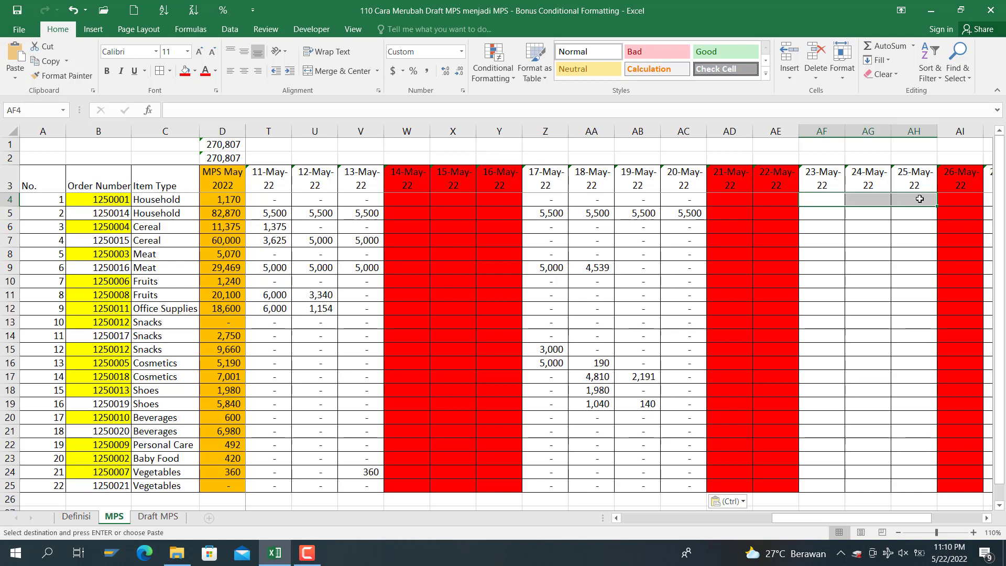
{"action": "key", "text": "ctrl+v"}
Paste the same copied formulas into the 27-May-22 column, starting at AJ4.
{"action": "key", "text": "Right"}
{"action": "key", "text": "Right"}
{"action": "key", "text": "Right"}
{"action": "key", "text": "Right"}
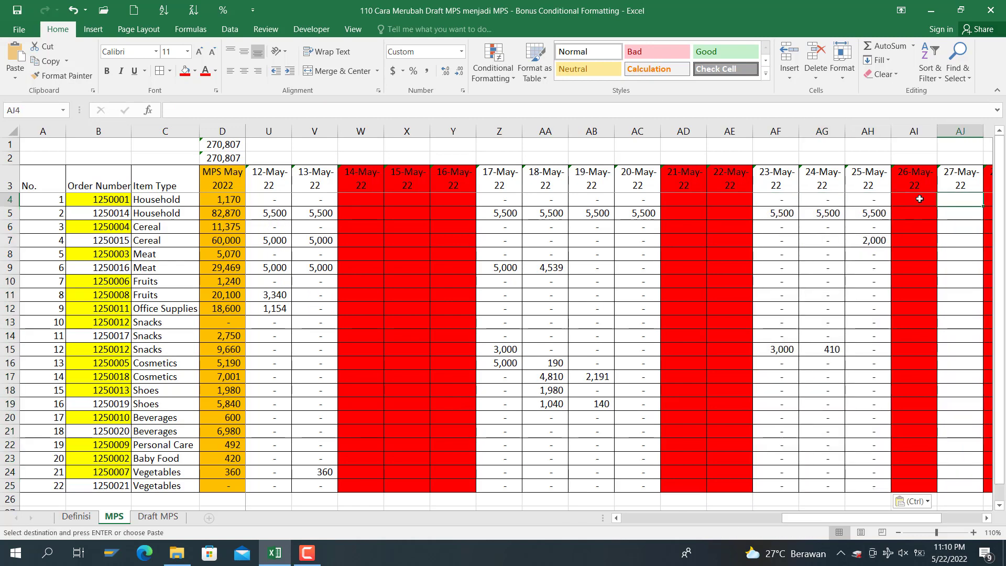
{"action": "key", "text": "Return"}
{"action": "key", "text": "ctrl+v"}
Paste the copied formulas into the 30-May-22 and 31-May-22 columns, starting at AM4.
{"action": "key", "text": "Right"}
{"action": "key", "text": "Right"}
{"action": "key", "text": "Right"}
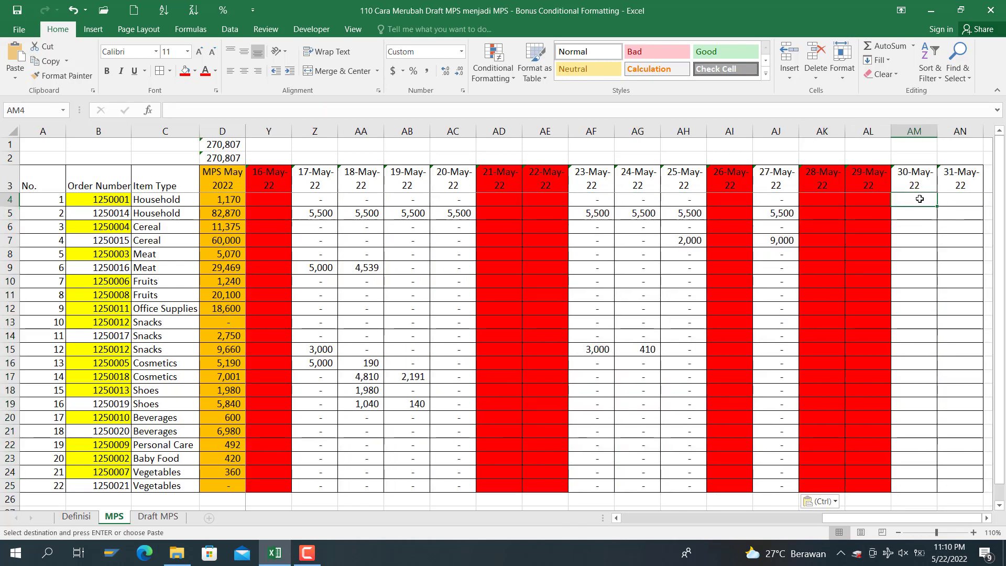
{"action": "key", "text": "shift+Right"}
{"action": "key", "text": "ctrl+v"}
Compare the MPS May 2022 subtotal in D2 with the weekly Total column's subtotal in I2.
{"action": "key", "text": "Left"}
{"action": "key", "text": "Left"}
{"action": "key", "text": "Left"}
{"action": "key", "text": "Left"}
{"action": "key", "text": "Left"}
{"action": "key", "text": "Left"}
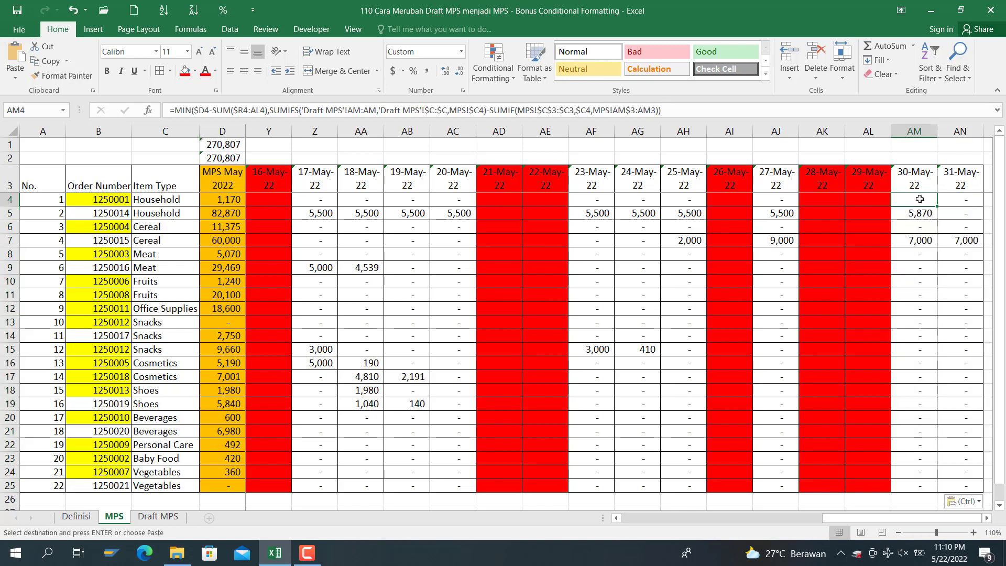
{"action": "key", "text": "Left"}
{"action": "key", "text": "Left"}
{"action": "key", "text": "Left"}
{"action": "key", "text": "Left"}
{"action": "key", "text": "Left"}
{"action": "key", "text": "Left"}
{"action": "key", "text": "Left"}
{"action": "key", "text": "Left"}
{"action": "key", "text": "Left"}
{"action": "key", "text": "Left"}
{"action": "key", "text": "Left"}
{"action": "key", "text": "Left"}
{"action": "key", "text": "Left"}
{"action": "key", "text": "Left"}
{"action": "key", "text": "Left"}
{"action": "key", "text": "Left"}
{"action": "key", "text": "Left"}
{"action": "key", "text": "Left"}
{"action": "key", "text": "Left"}
{"action": "key", "text": "Left"}
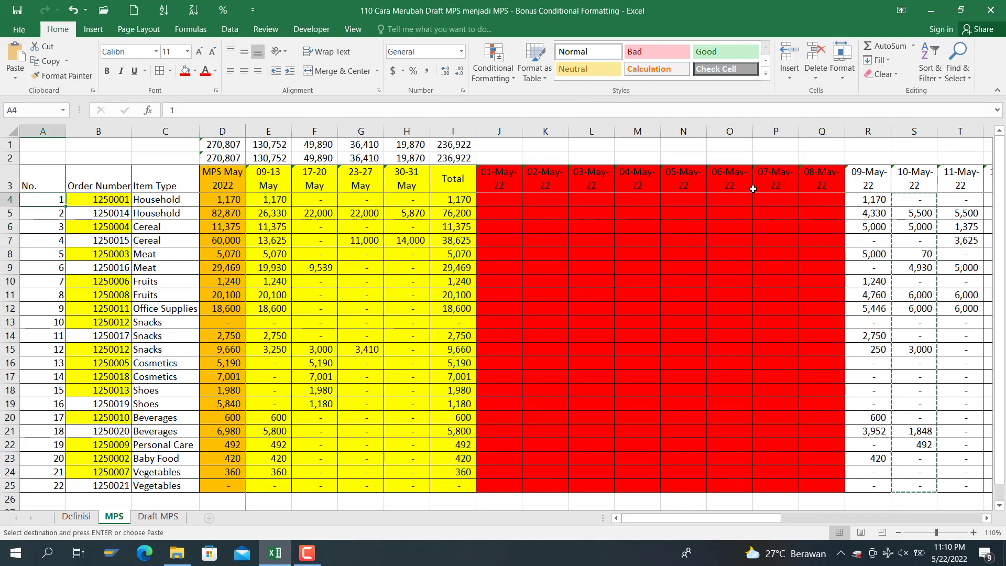
{"action": "left_click", "coordinate": [227, 158]}
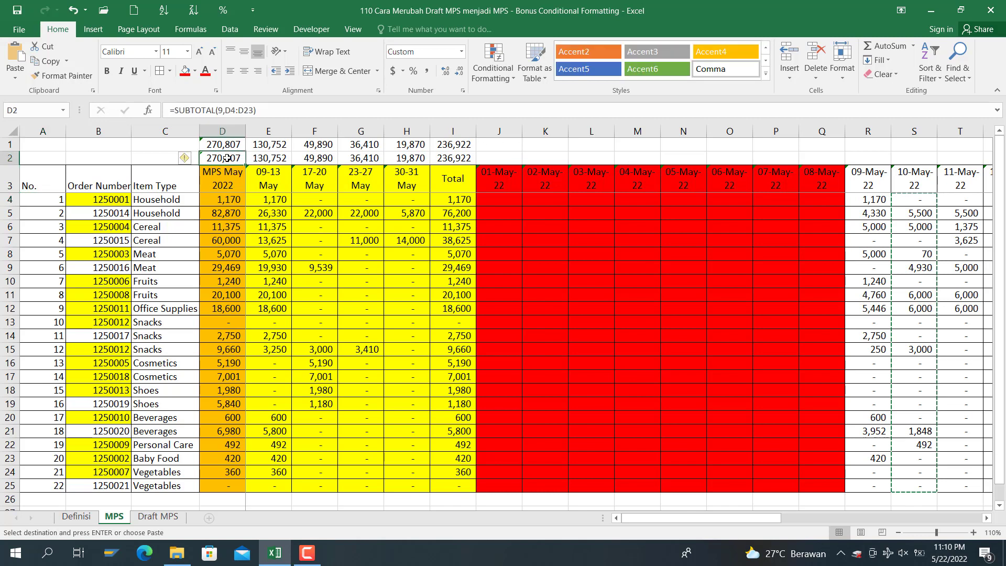
{"action": "left_click", "coordinate": [452, 158]}
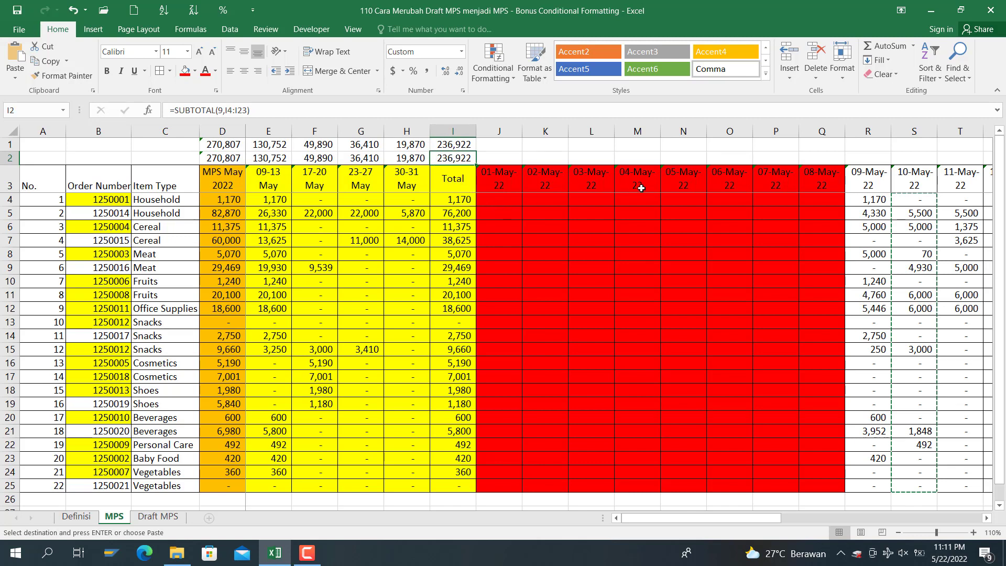
Start a formula-based conditional formatting rule for R4, beginning its formula with an IF that tests D4 for inequality (<>).
{"action": "left_click", "coordinate": [869, 199]}
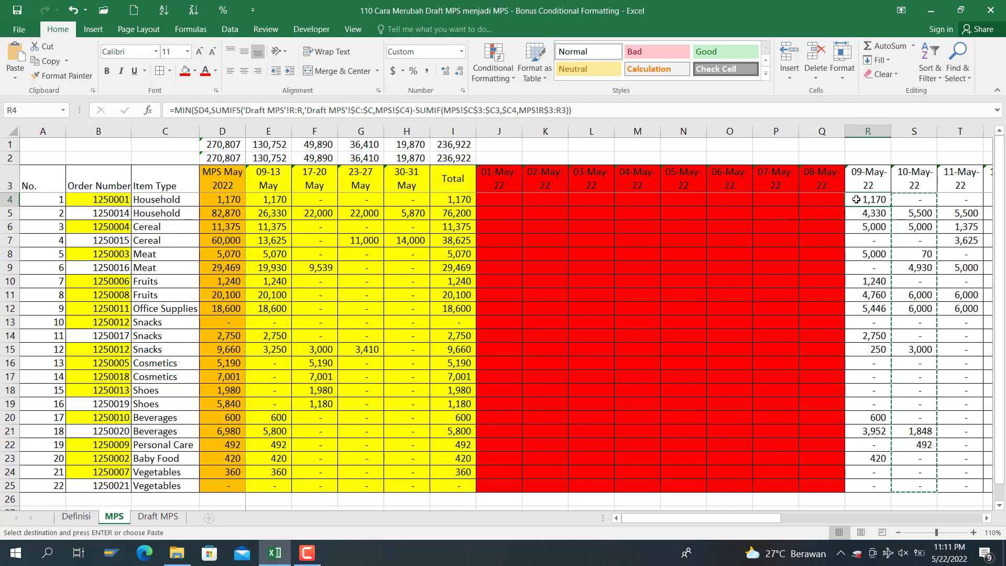
{"action": "left_click", "coordinate": [482, 69]}
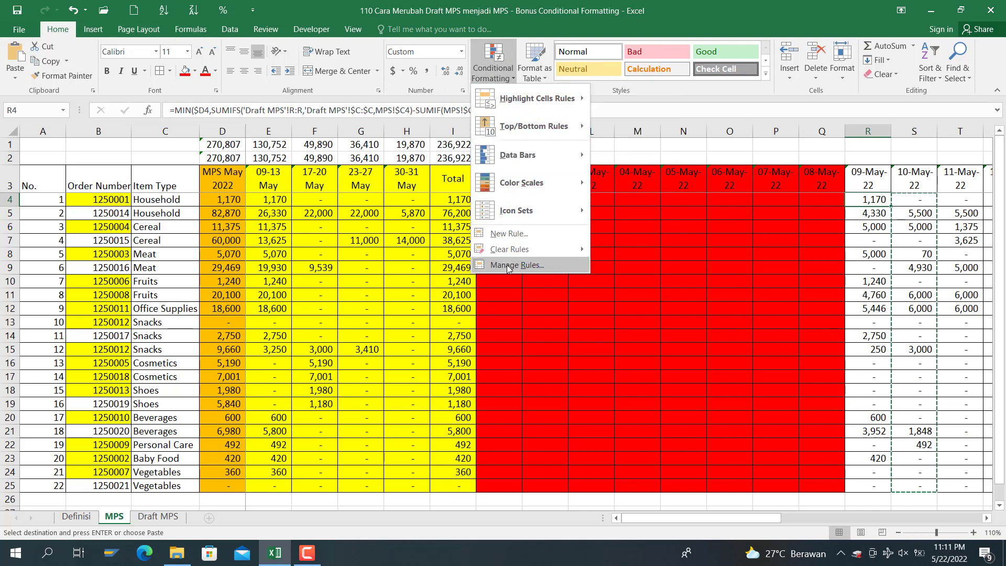
{"action": "left_click", "coordinate": [507, 265]}
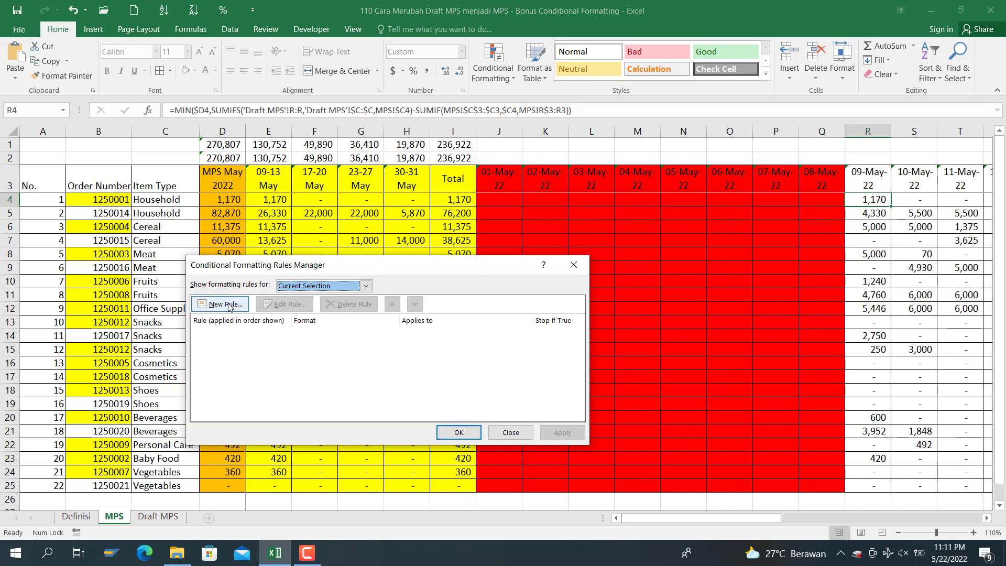
{"action": "left_click", "coordinate": [231, 307]}
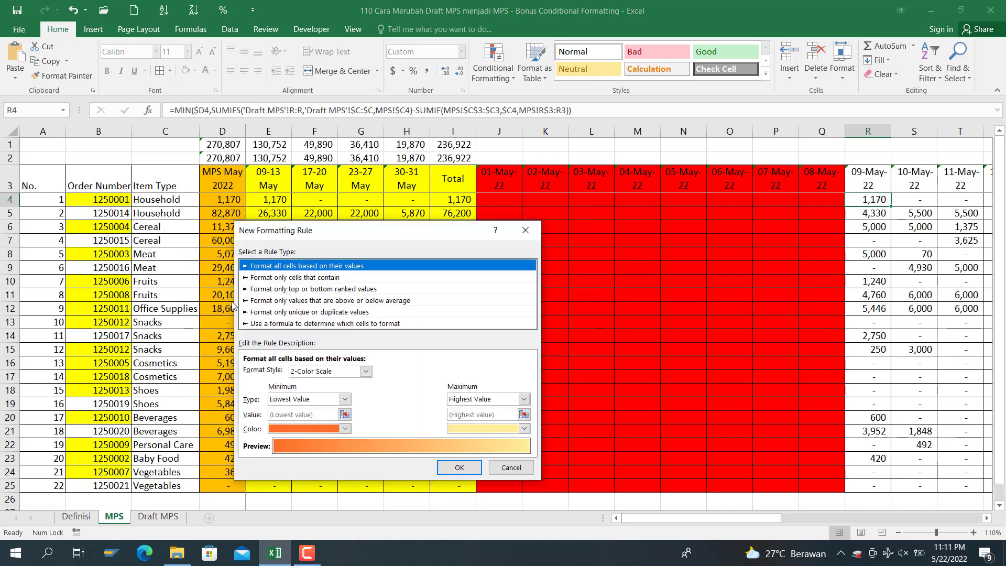
{"action": "left_click", "coordinate": [287, 324]}
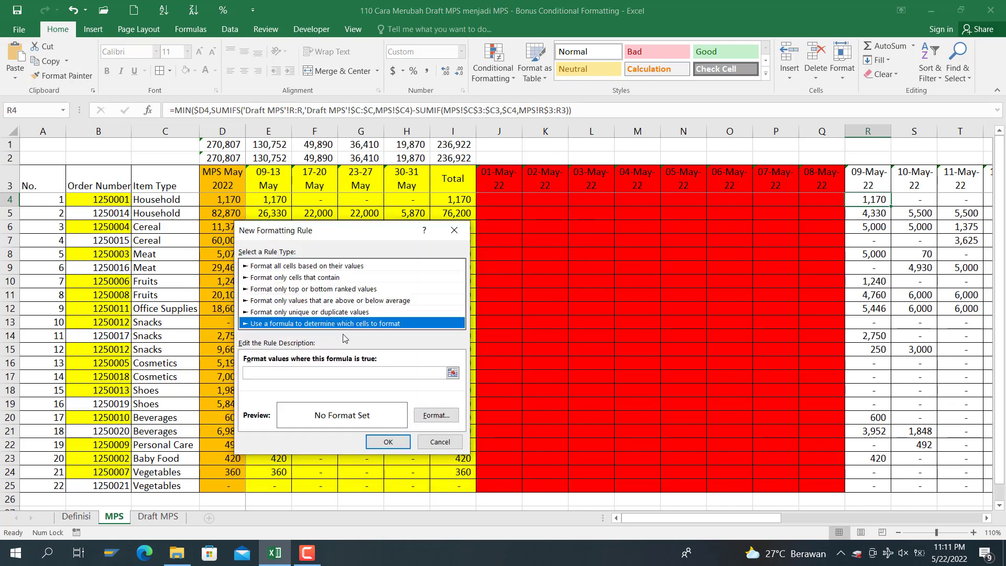
{"action": "left_click", "coordinate": [299, 372]}
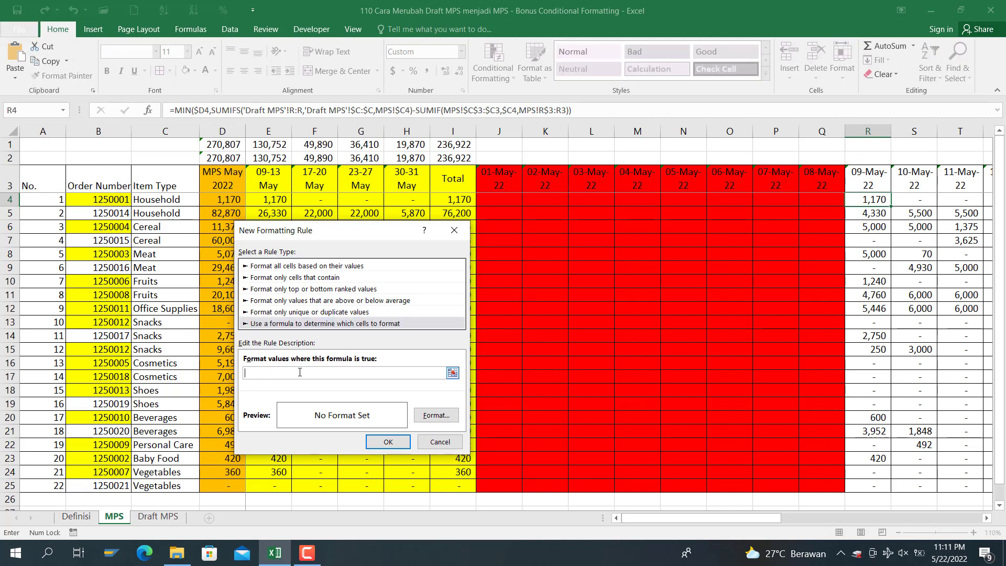
{"action": "type", "text": "=if("}
{"action": "left_click", "coordinate": [229, 199]}
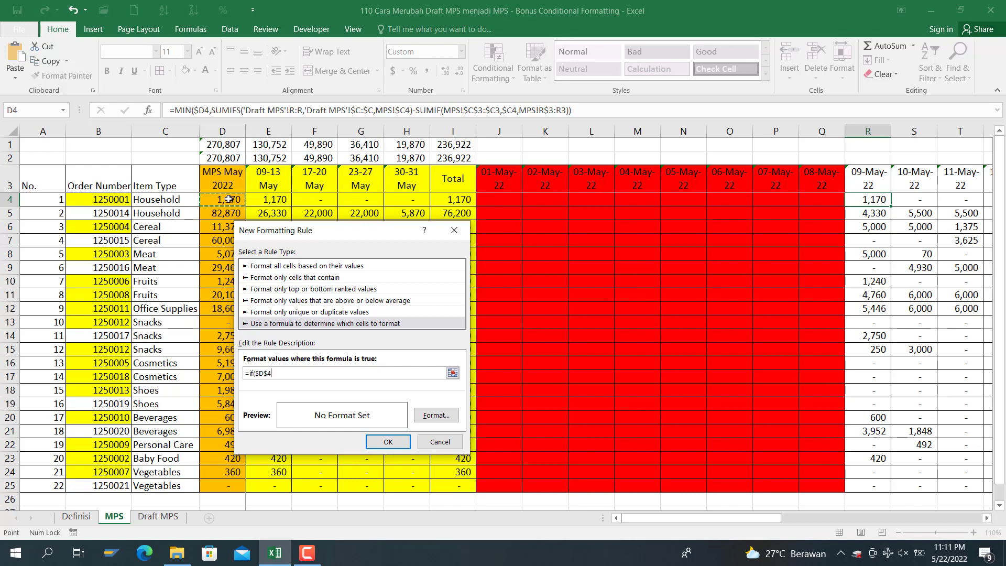
{"action": "type", "text": "<>sum("}
{"action": "left_click", "coordinate": [265, 203]}
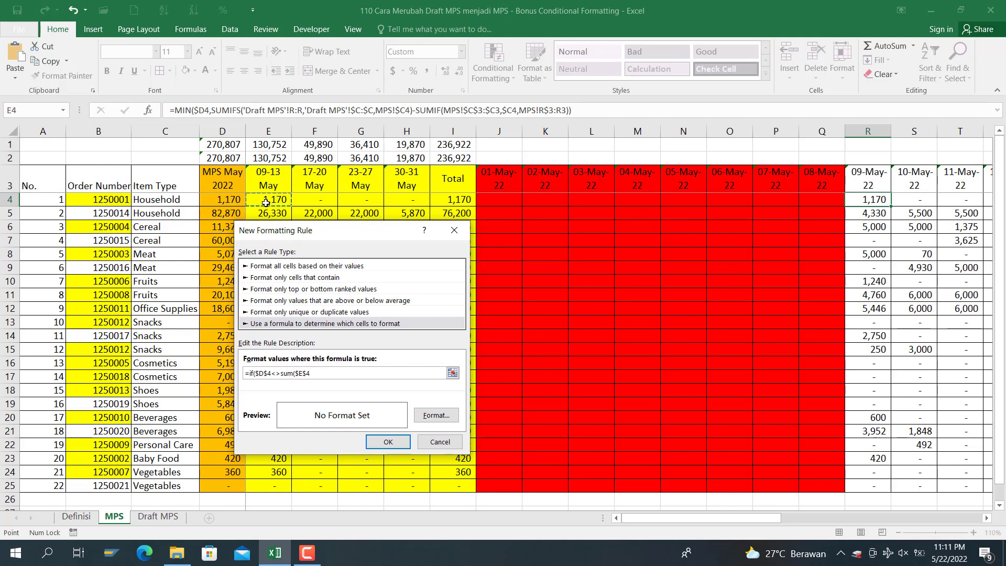
{"action": "left_click_drag", "start_coordinate": [265, 203], "coordinate": [399, 202]}
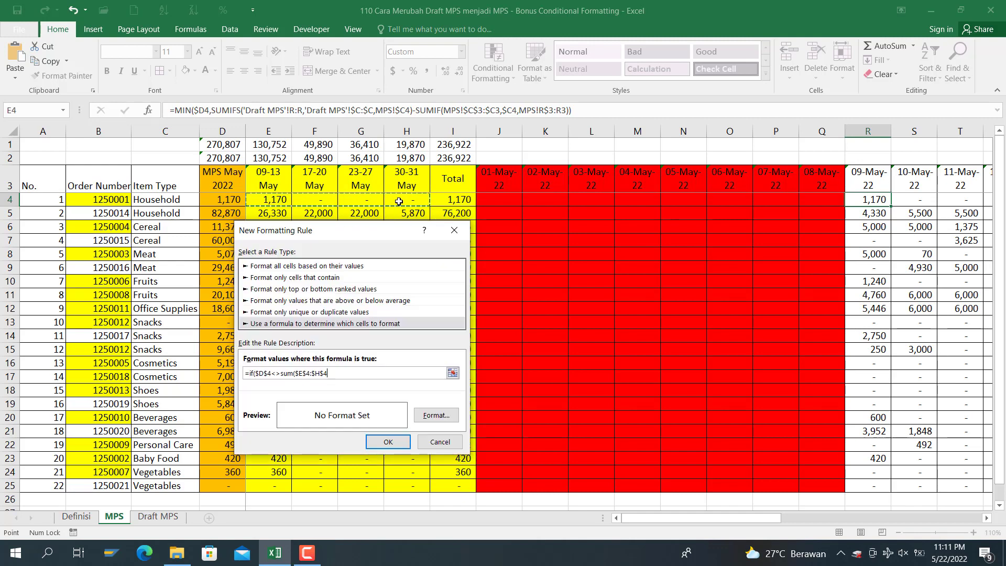
{"action": "key", "text": "BackSpace"}
{"action": "key", "text": "BackSpace"}
{"action": "key", "text": "BackSpace"}
{"action": "key", "text": "BackSpace"}
{"action": "key", "text": "BackSpace"}
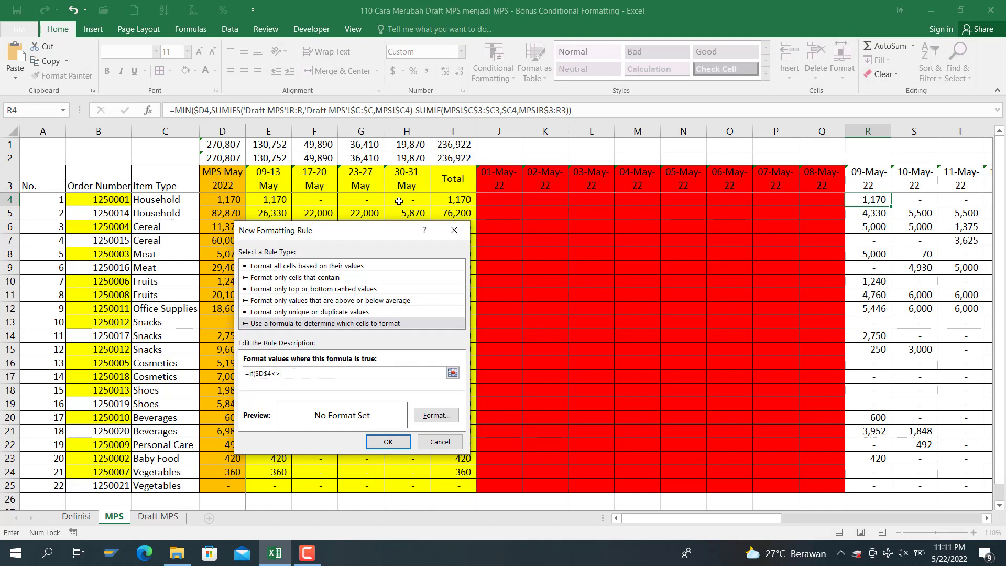
Complete the rule's formula as =if($D4<>$I4,"TRUE","FALSE"), with only the columns locked.
{"action": "left_click", "coordinate": [453, 200]}
{"action": "type", "text": ",\"TRUE\",\"FALSE"}
{"action": "left_click", "coordinate": [268, 372]}
{"action": "key", "text": "BackSpace"}
{"action": "key", "text": "BackSpace"}
Set the font color of the conditional formatting rule to red.
{"action": "left_click", "coordinate": [440, 418]}
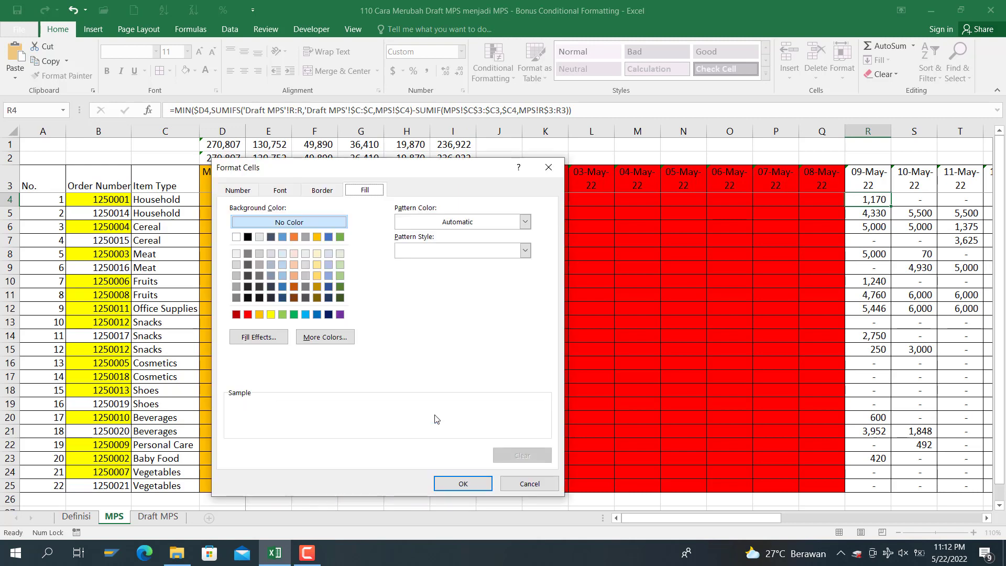
{"action": "left_click", "coordinate": [280, 190]}
{"action": "left_click", "coordinate": [453, 303]}
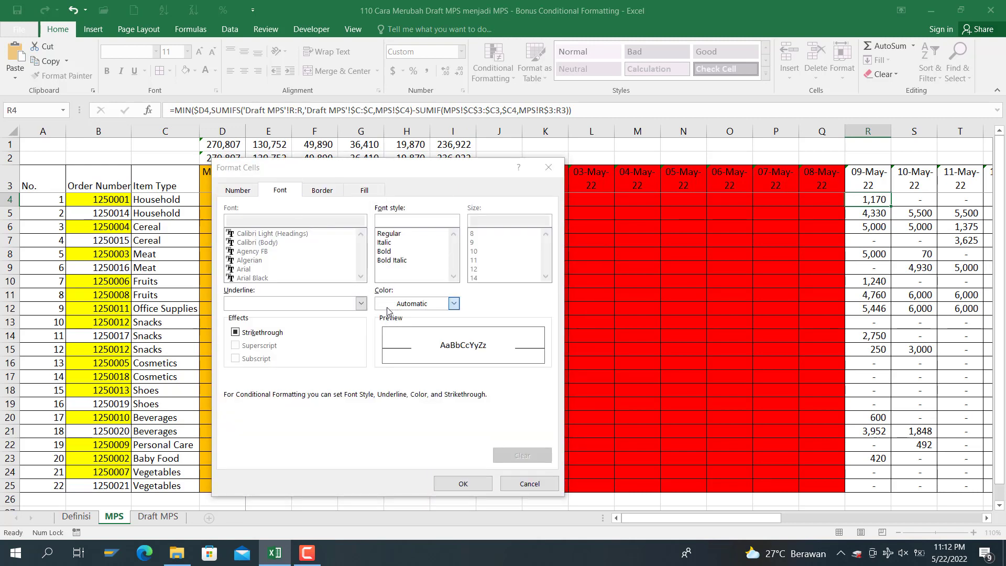
{"action": "left_click", "coordinate": [392, 416]}
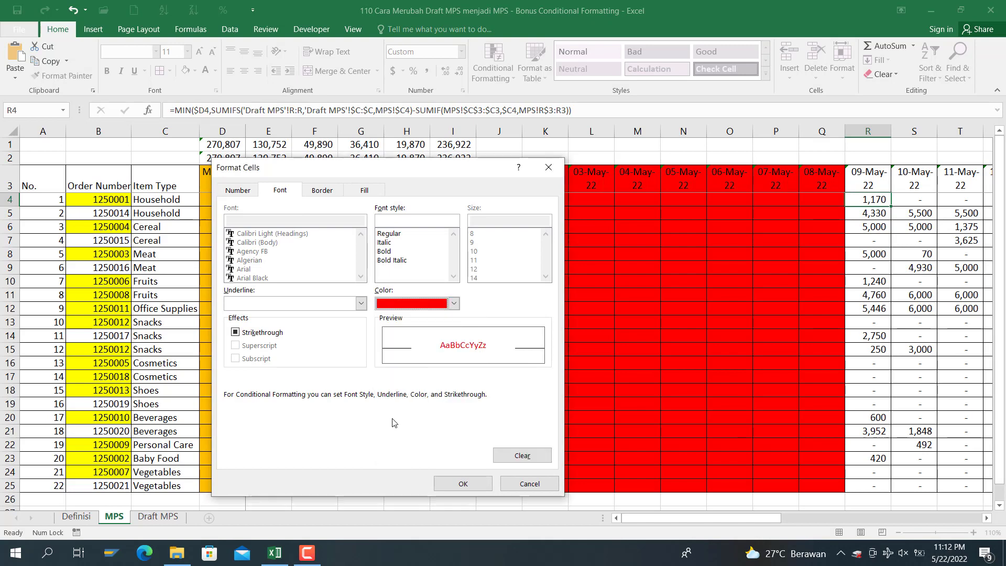
Give the rule a light pink background fill from the standard colors and confirm the new rule.
{"action": "left_click", "coordinate": [364, 190]}
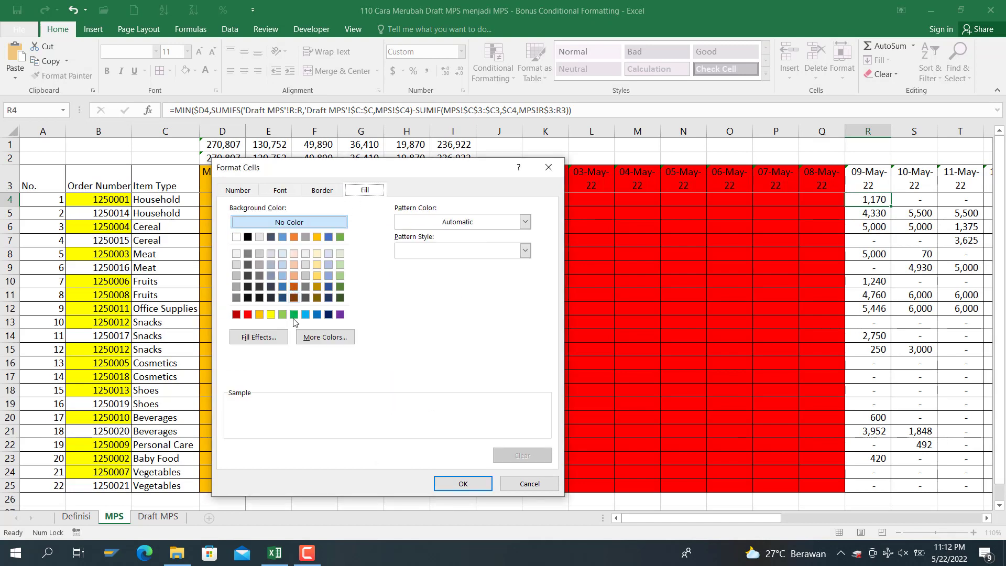
{"action": "left_click", "coordinate": [301, 335]}
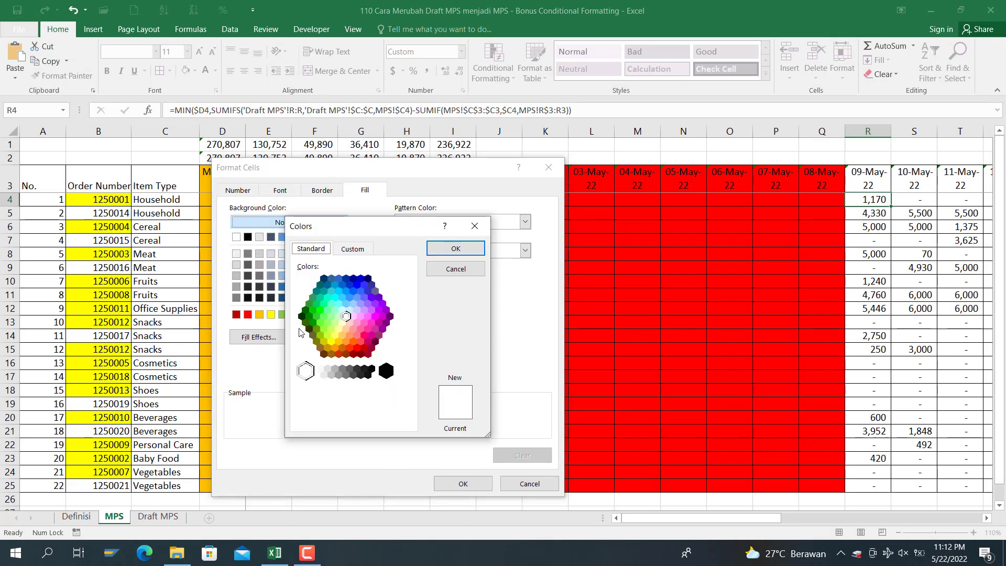
{"action": "left_click", "coordinate": [353, 316]}
{"action": "left_click", "coordinate": [438, 247]}
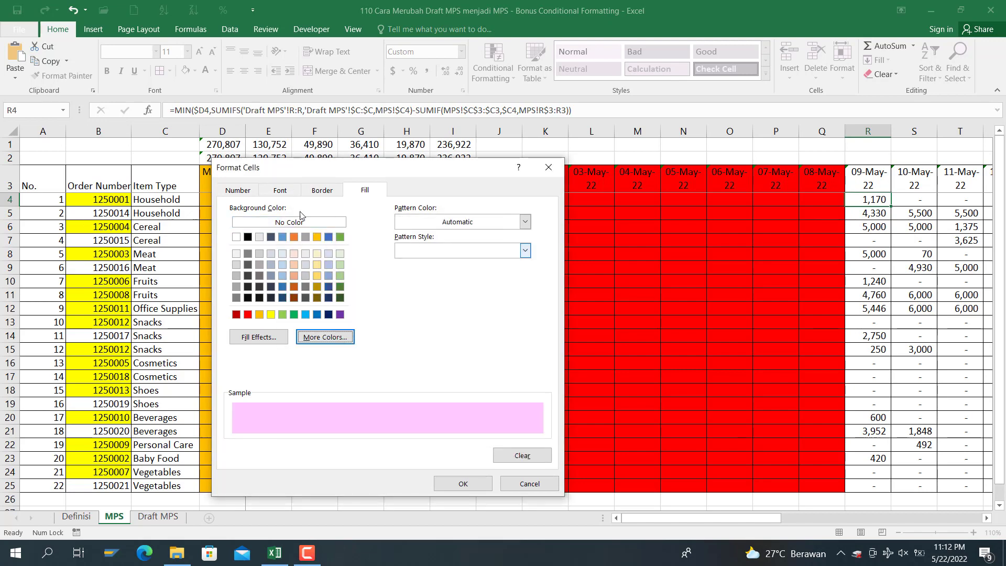
{"action": "left_click", "coordinate": [463, 485]}
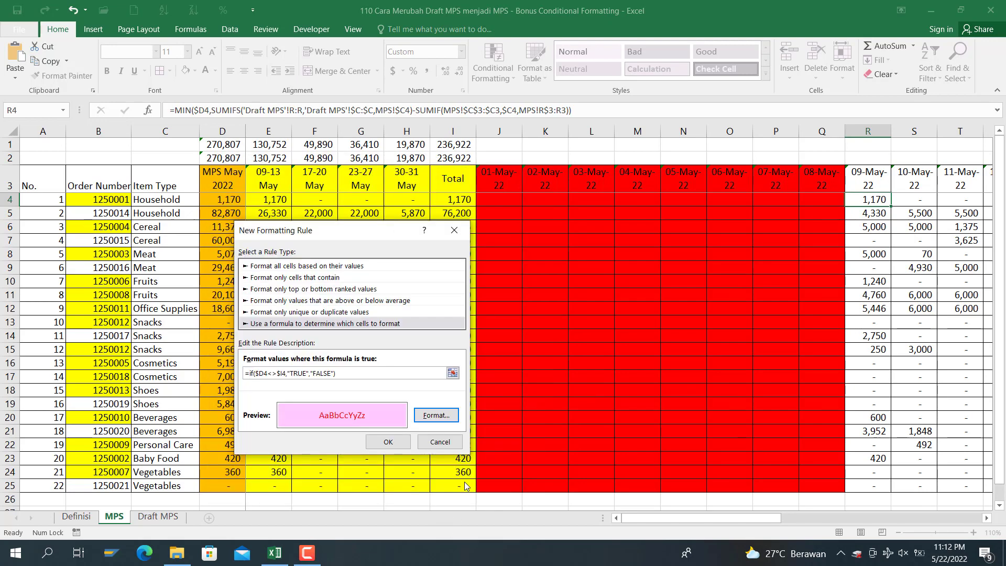
{"action": "left_click", "coordinate": [388, 442]}
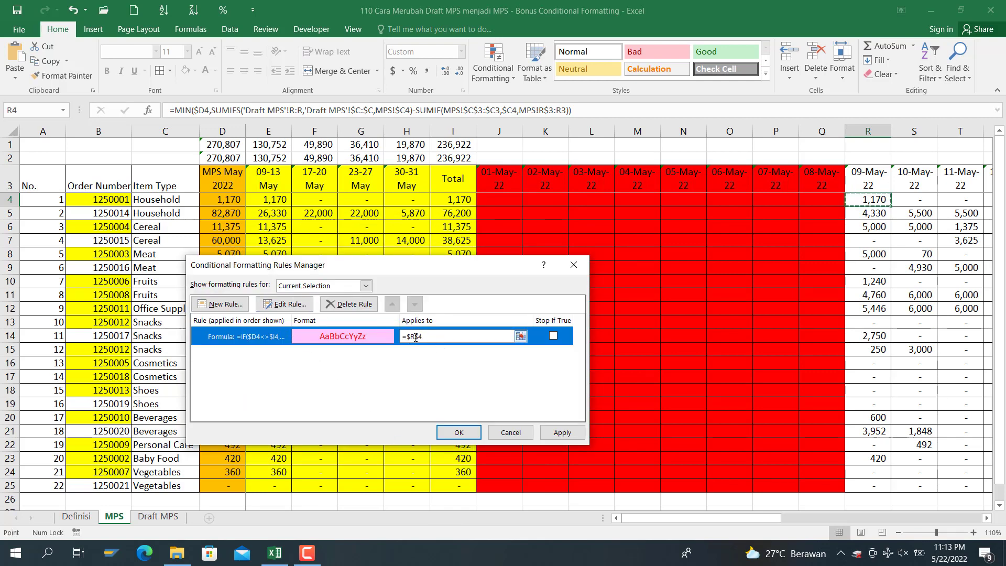
Change the range the rule applies to to $R$4:$AN$25 and apply it to the sheet.
{"action": "left_click_drag", "start_coordinate": [406, 336], "coordinate": [423, 336]}
{"action": "key", "text": "BackSpace"}
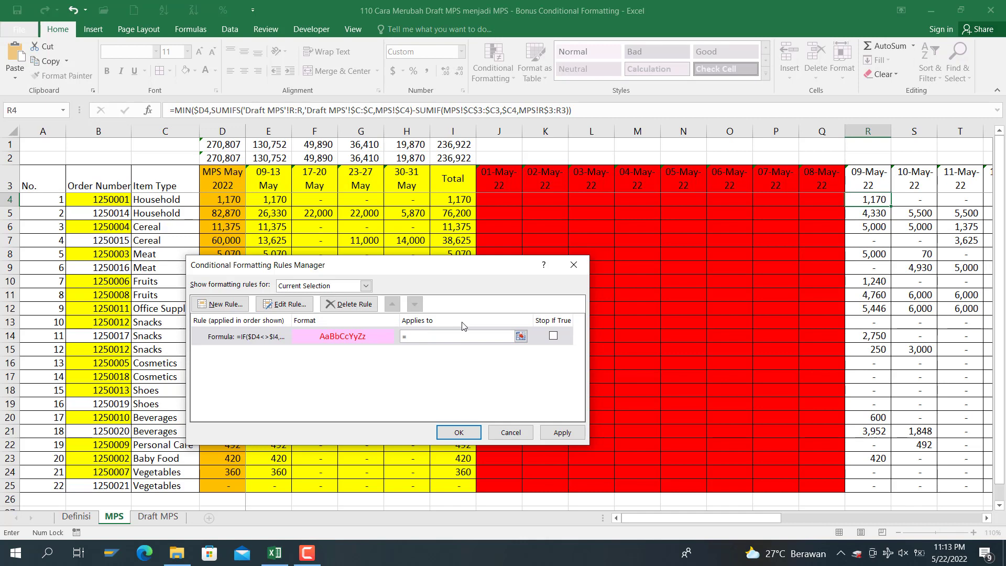
{"action": "left_click", "coordinate": [861, 199]}
{"action": "key", "text": "ctrl+Down"}
{"action": "key", "text": "ctrl+Up"}
{"action": "key", "text": "shift+Down"}
{"action": "key", "text": "shift+Down"}
{"action": "key", "text": "shift+Down"}
{"action": "key", "text": "ctrl+shift+Down"}
{"action": "key", "text": "shift+Right"}
{"action": "key", "text": "shift+Right"}
{"action": "key", "text": "shift+Right"}
{"action": "key", "text": "shift+Right"}
{"action": "key", "text": "shift+Right"}
{"action": "key", "text": "shift+Right"}
{"action": "key", "text": "shift+Right"}
{"action": "key", "text": "shift+Right"}
{"action": "key", "text": "shift+Right"}
{"action": "key", "text": "shift+Right"}
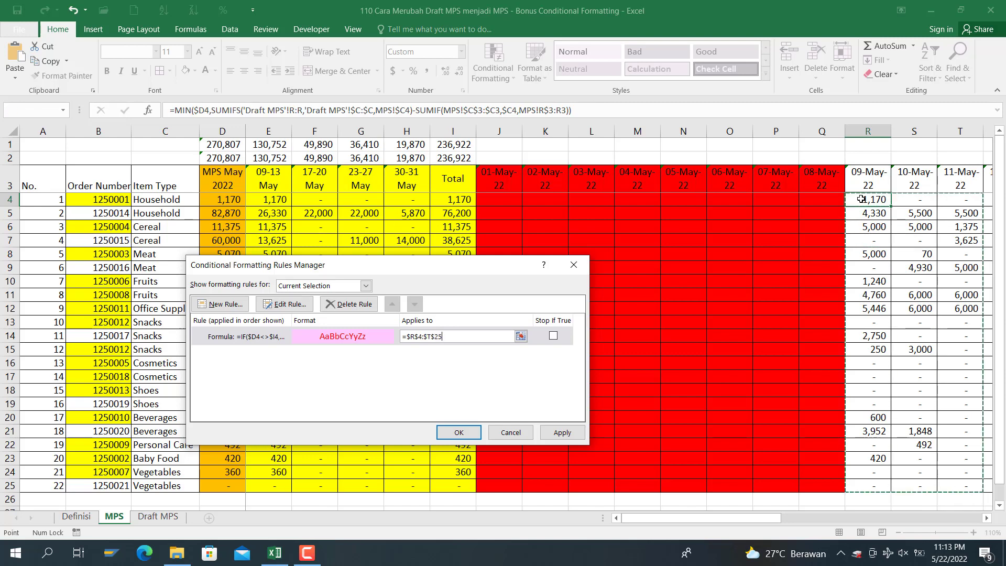
{"action": "key", "text": "shift+Right"}
{"action": "key", "text": "shift+Right"}
{"action": "key", "text": "shift+Right"}
{"action": "key", "text": "shift+Right"}
{"action": "key", "text": "shift+Right"}
{"action": "key", "text": "shift+Right"}
{"action": "key", "text": "shift+Right"}
{"action": "key", "text": "shift+Right"}
{"action": "key", "text": "shift+Right"}
{"action": "key", "text": "shift+Right"}
{"action": "key", "text": "shift+Right"}
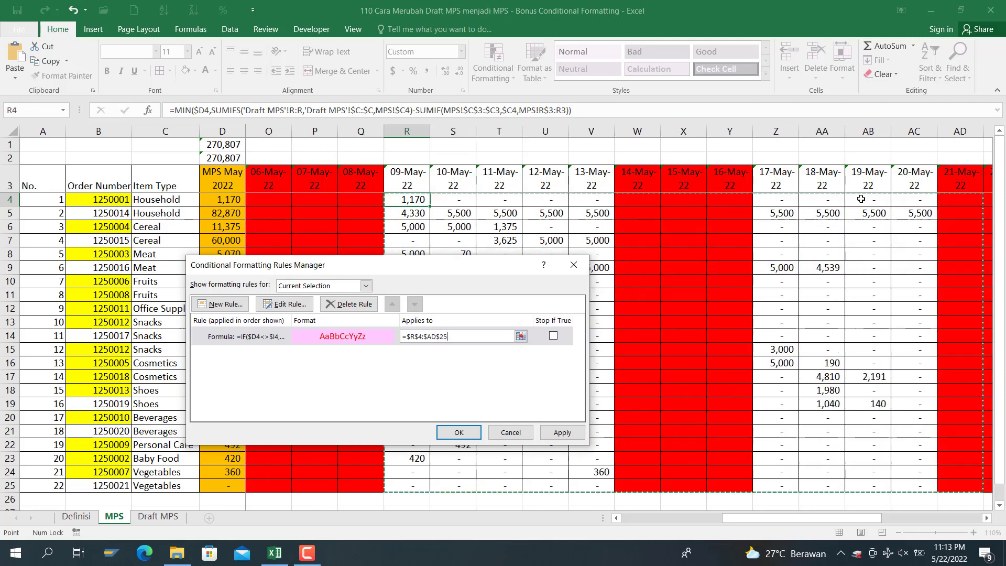
{"action": "key", "text": "shift+Right"}
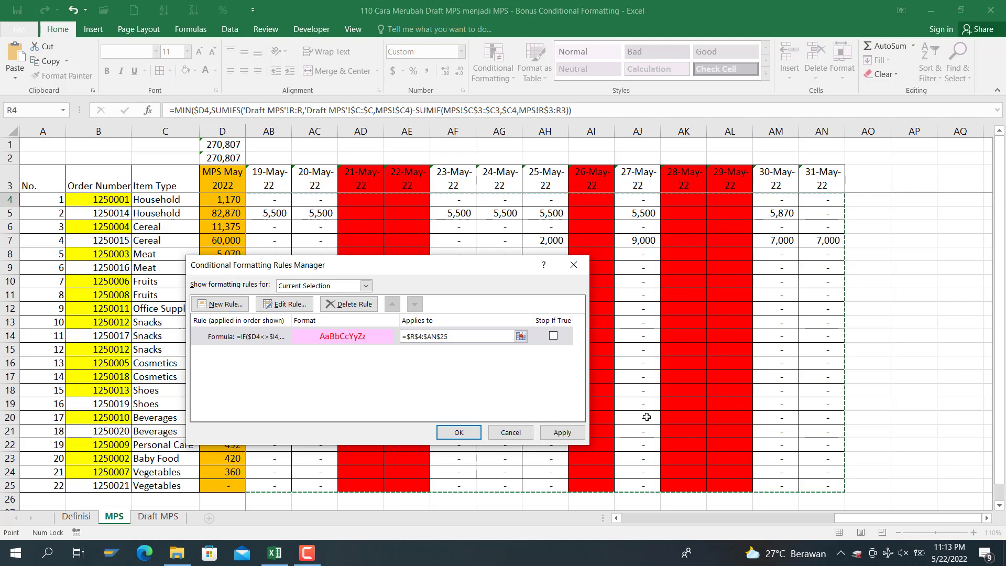
{"action": "left_click", "coordinate": [457, 432]}
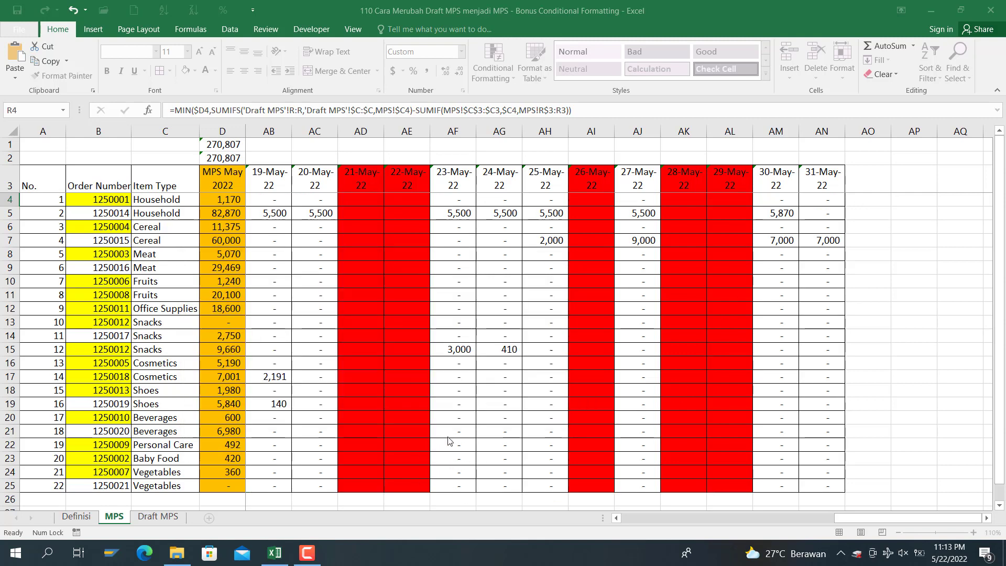
Examine which order rows the rule highlights in the daily columns, including the Household, Cereal and Shoes rows.
{"action": "left_click_drag", "start_coordinate": [838, 519], "coordinate": [576, 558]}
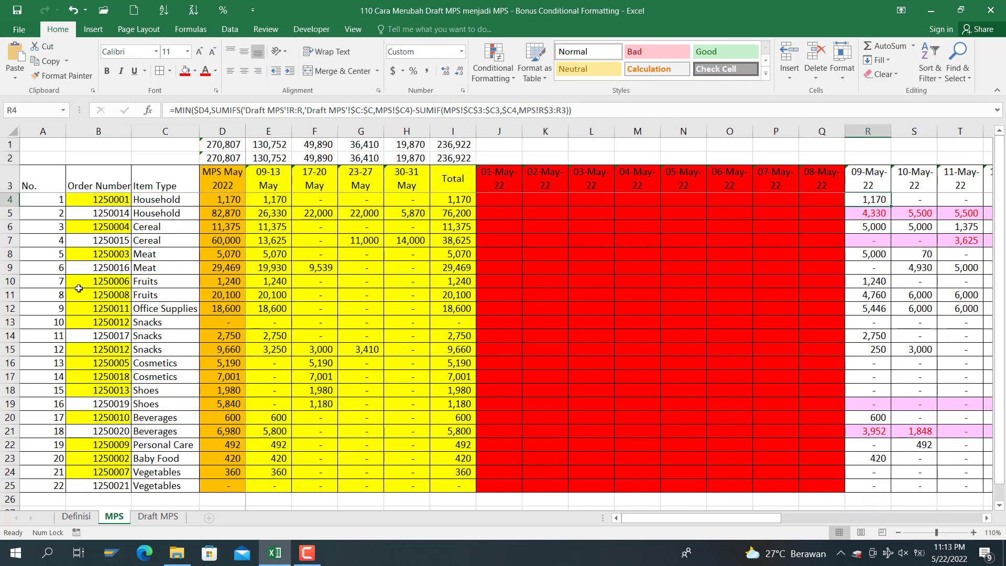
{"action": "left_click", "coordinate": [147, 217]}
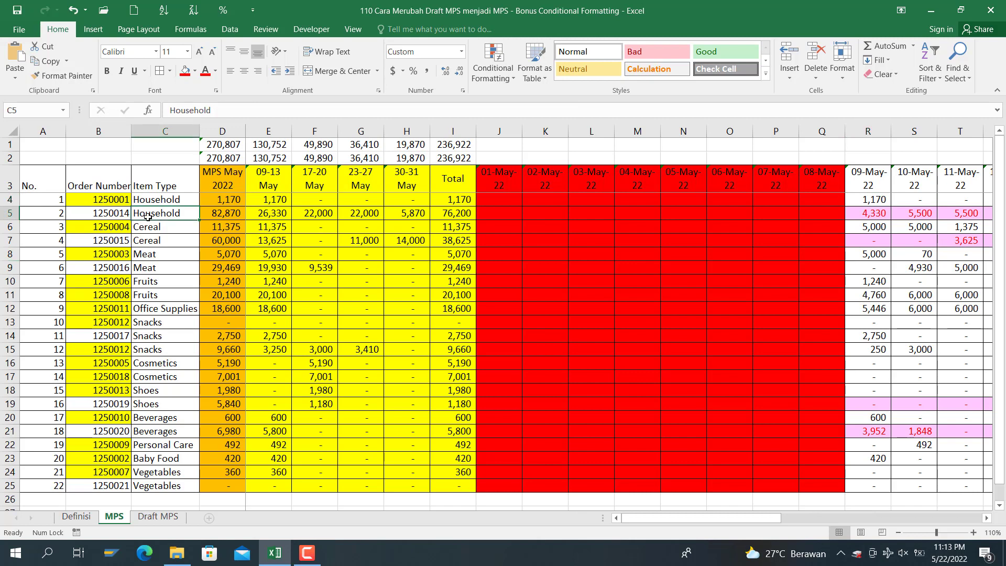
{"action": "left_click", "coordinate": [189, 240]}
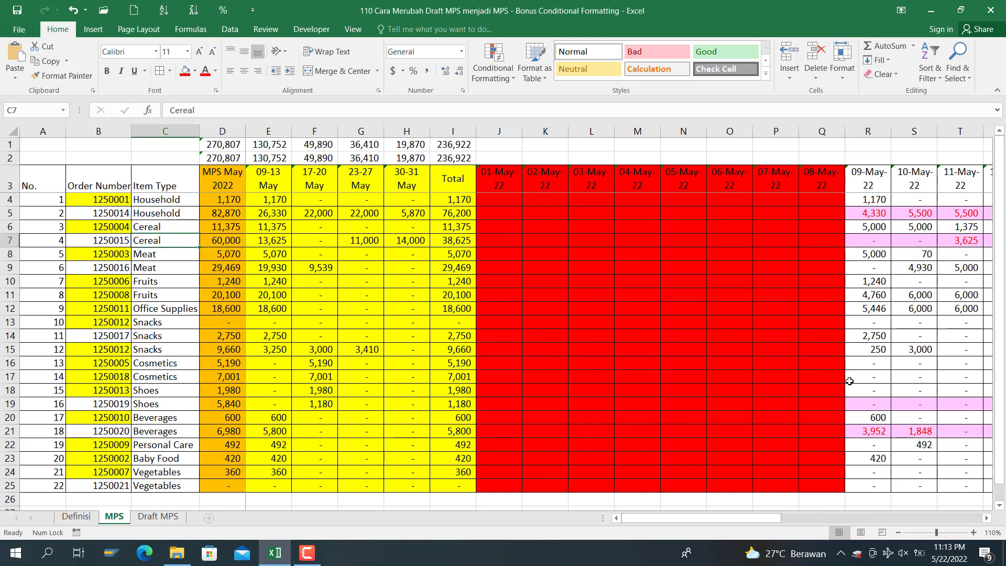
{"action": "left_click", "coordinate": [846, 404]}
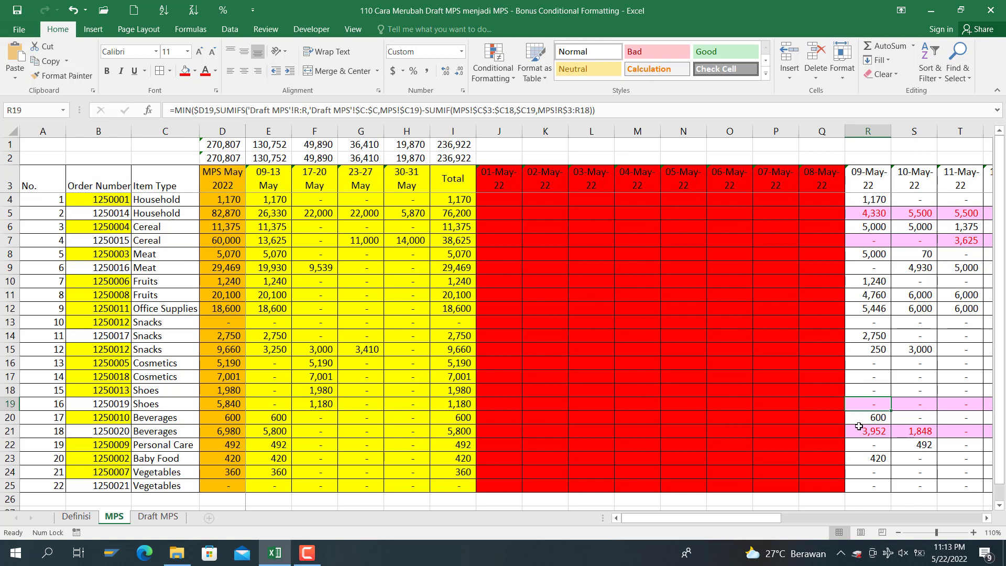
Examine the highlighted second Beverages order and the second Household order's quantities from 09-May-22 to 13-May-22.
{"action": "left_click", "coordinate": [858, 426]}
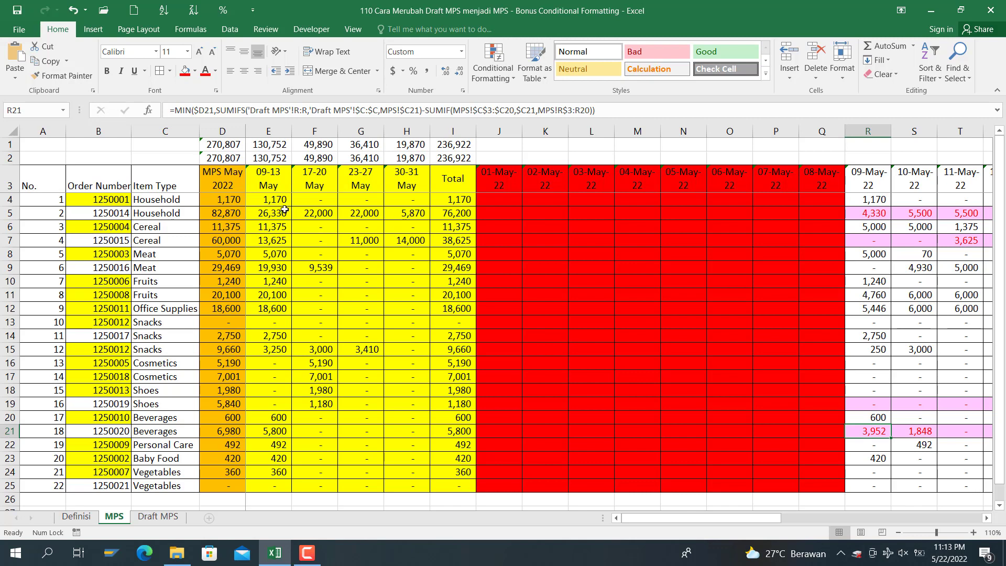
{"action": "left_click", "coordinate": [864, 214]}
{"action": "key", "text": "Right"}
{"action": "key", "text": "Right"}
{"action": "key", "text": "Right"}
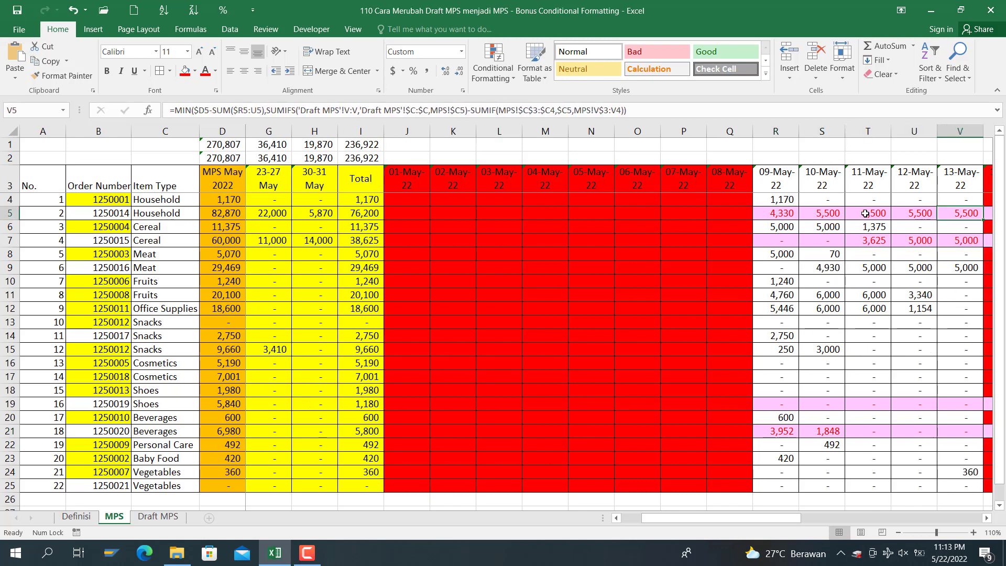
{"action": "key", "text": "Left"}
{"action": "key", "text": "Left"}
{"action": "key", "text": "Left"}
{"action": "key", "text": "Left"}
{"action": "key", "text": "Left"}
{"action": "key", "text": "Left"}
{"action": "key", "text": "Left"}
{"action": "key", "text": "Left"}
{"action": "key", "text": "Left"}
{"action": "key", "text": "Left"}
{"action": "key", "text": "Left"}
{"action": "key", "text": "Left"}
{"action": "key", "text": "Left"}
{"action": "key", "text": "Left"}
{"action": "key", "text": "Left"}
{"action": "key", "text": "Left"}
{"action": "key", "text": "Left"}
{"action": "key", "text": "Left"}
{"action": "key", "text": "Left"}
{"action": "key", "text": "Left"}
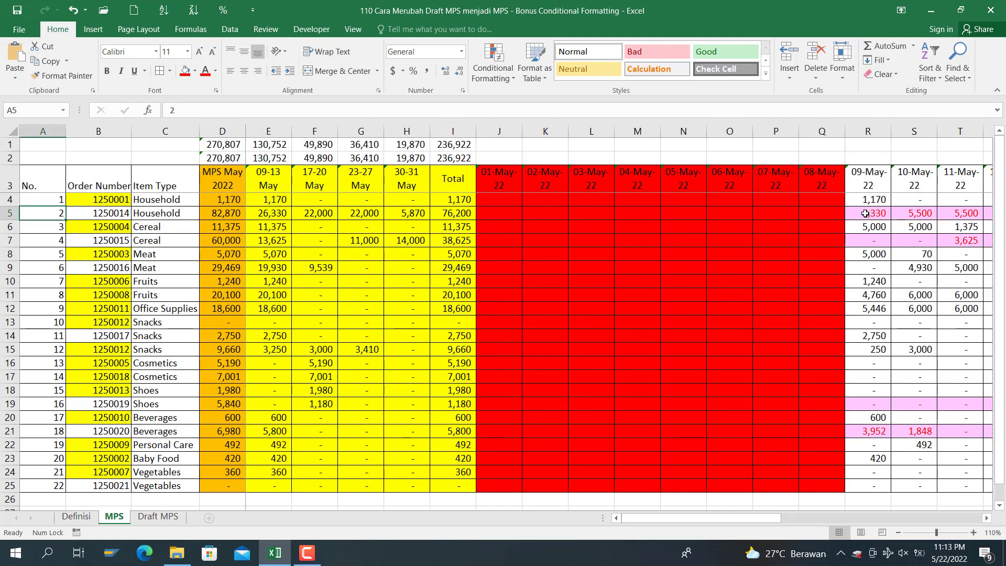
Remove the existing frozen panes and freeze the sheet again at cell J4, so columns A to I and rows 1 to 3 stay visible.
{"action": "left_click", "coordinate": [500, 200]}
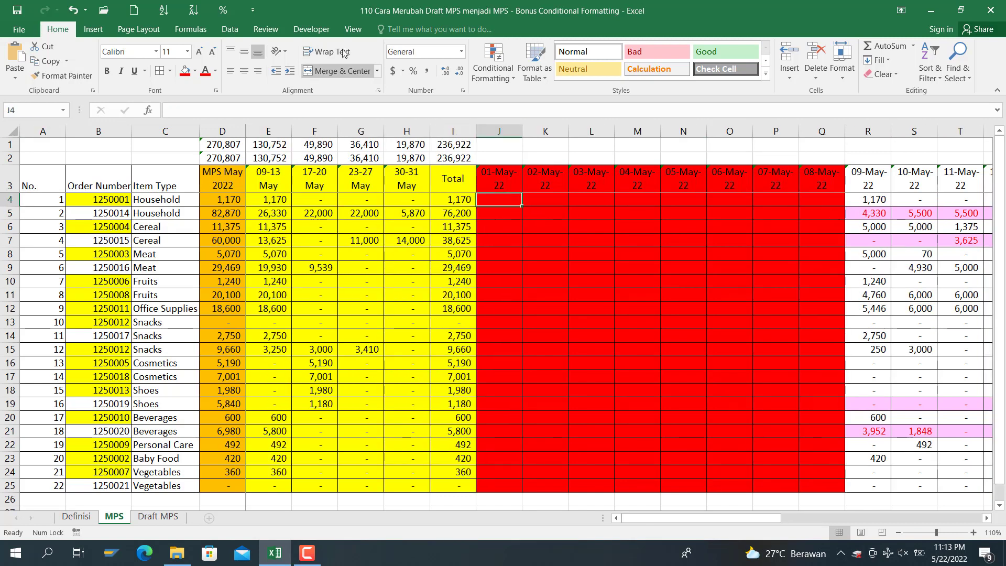
{"action": "left_click", "coordinate": [353, 30]}
{"action": "left_click", "coordinate": [408, 63]}
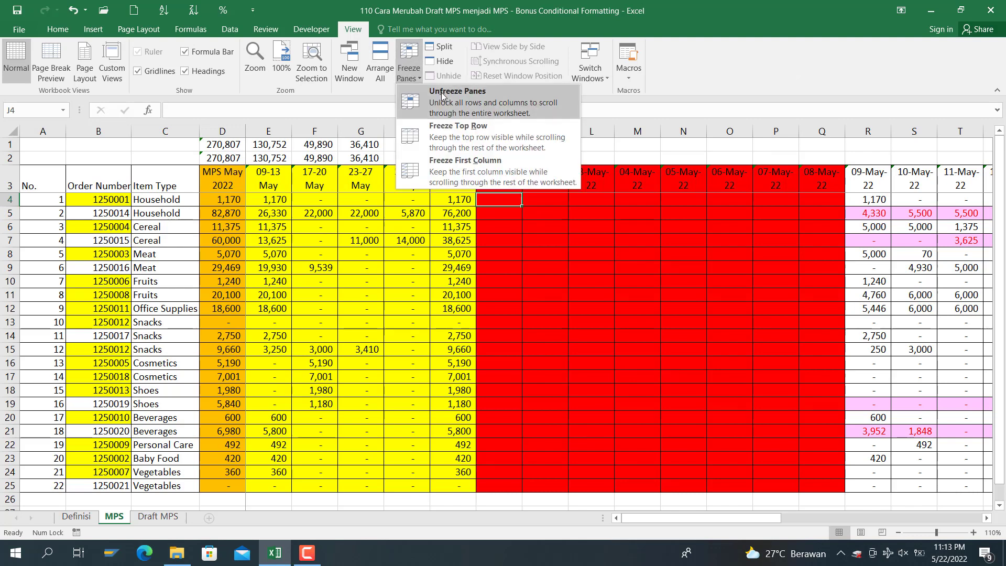
{"action": "left_click", "coordinate": [444, 99]}
{"action": "left_click", "coordinate": [402, 51]}
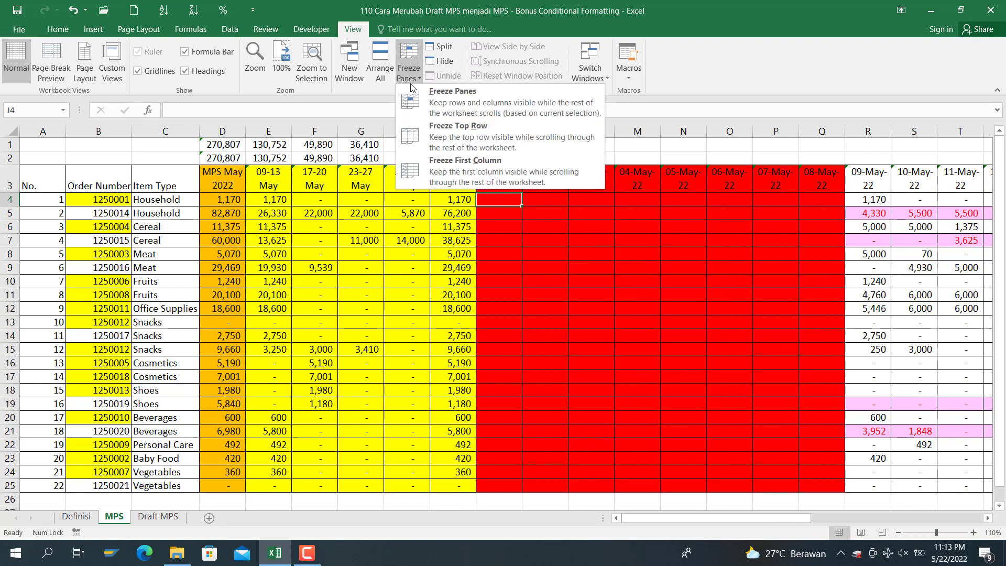
{"action": "left_click", "coordinate": [426, 107]}
{"action": "key", "text": "Right"}
{"action": "key", "text": "Right"}
{"action": "key", "text": "Right"}
{"action": "key", "text": "Right"}
{"action": "key", "text": "Down"}
{"action": "key", "text": "Down"}
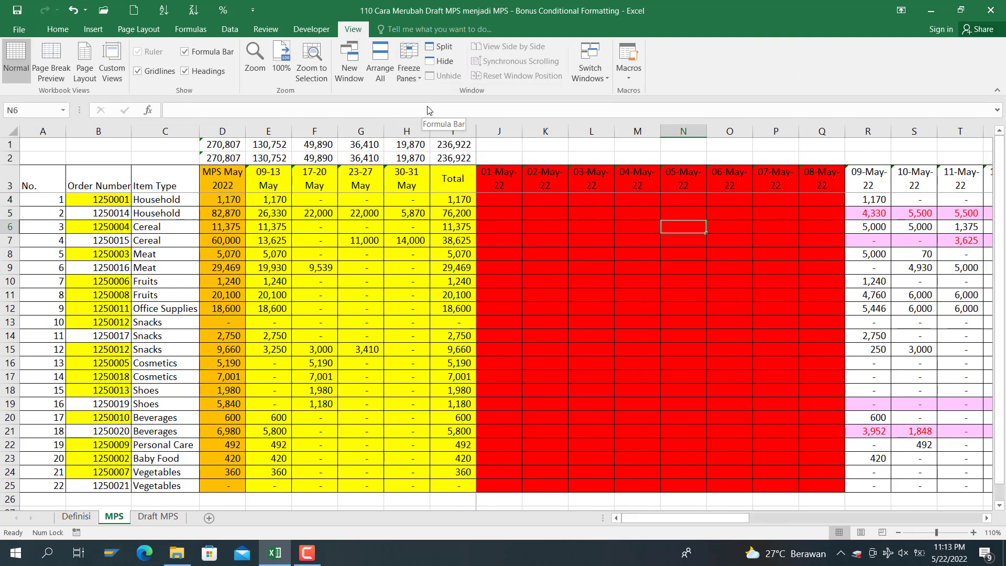
{"action": "key", "text": "Left"}
{"action": "key", "text": "Left"}
{"action": "key", "text": "Left"}
{"action": "key", "text": "Left"}
{"action": "key", "text": "Up"}
{"action": "key", "text": "Left"}
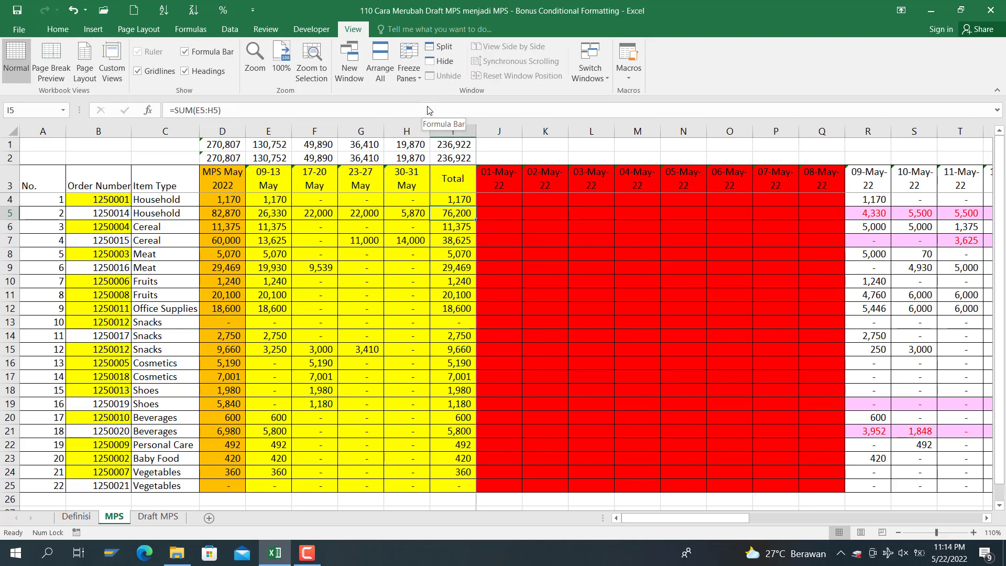
{"action": "key", "text": "Right"}
{"action": "key", "text": "Right"}
{"action": "key", "text": "Right"}
{"action": "key", "text": "Right"}
{"action": "key", "text": "Right"}
{"action": "key", "text": "Right"}
{"action": "key", "text": "Right"}
{"action": "key", "text": "Right"}
{"action": "key", "text": "Right"}
{"action": "key", "text": "Right"}
{"action": "key", "text": "Right"}
{"action": "key", "text": "Right"}
{"action": "key", "text": "Right"}
{"action": "key", "text": "Right"}
{"action": "key", "text": "Right"}
{"action": "key", "text": "Right"}
{"action": "key", "text": "Right"}
{"action": "key", "text": "Right"}
{"action": "key", "text": "Right"}
{"action": "key", "text": "Right"}
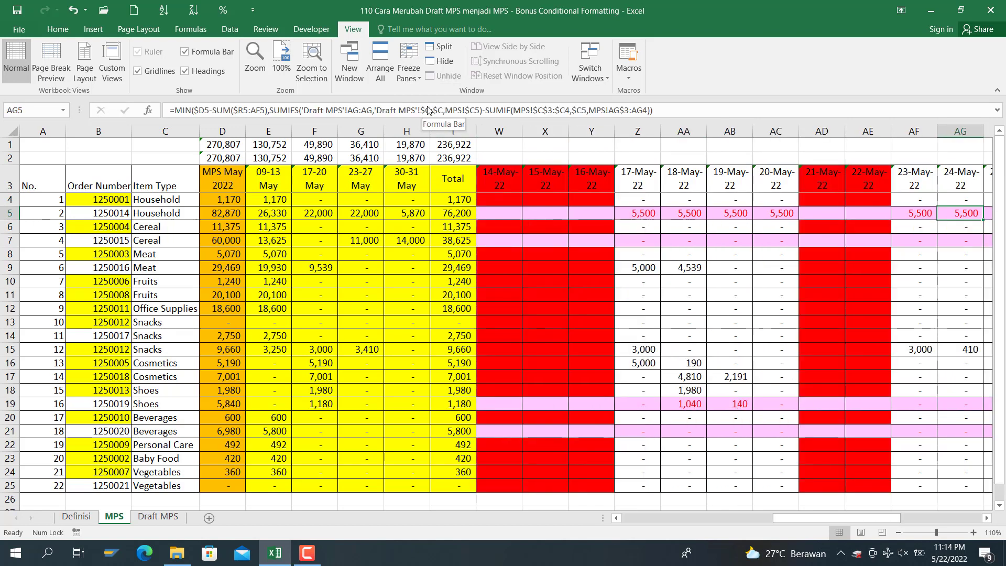
{"action": "key", "text": "Right"}
{"action": "key", "text": "Right"}
{"action": "key", "text": "Right"}
{"action": "key", "text": "Right"}
{"action": "key", "text": "Right"}
{"action": "key", "text": "Right"}
{"action": "key", "text": "Right"}
{"action": "key", "text": "Right"}
{"action": "key", "text": "Right"}
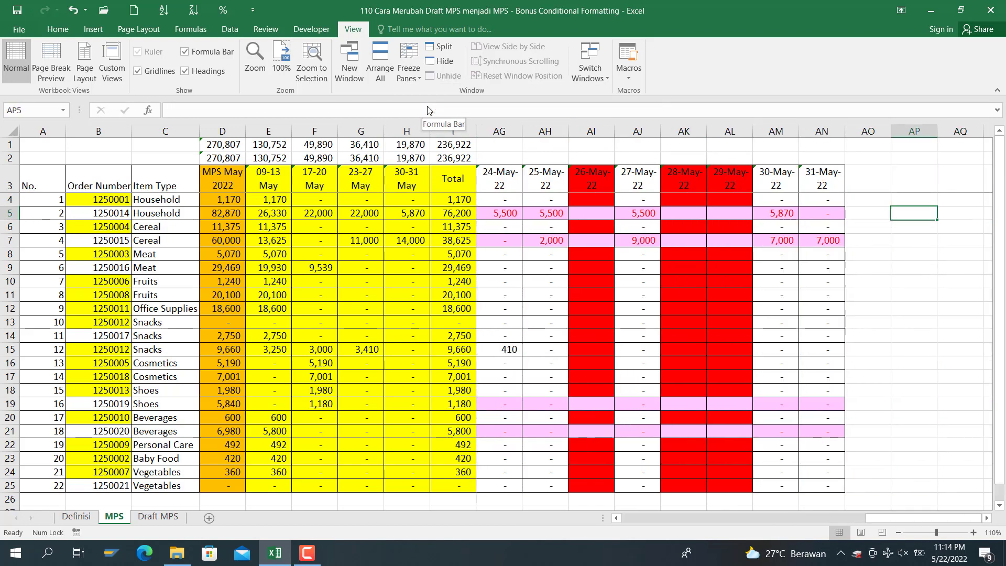
{"action": "key", "text": "Left"}
{"action": "key", "text": "Left"}
{"action": "type", "text": "=8"}
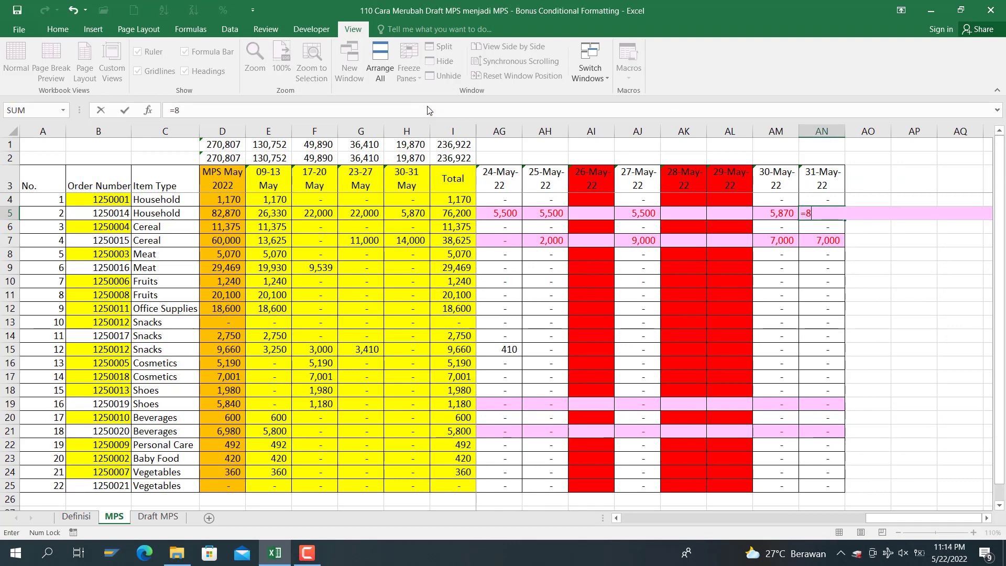
{"action": "key", "text": "BackSpace"}
{"action": "type", "text": "8286"}
{"action": "type", "text": "0-76200"}
{"action": "key", "text": "Return"}
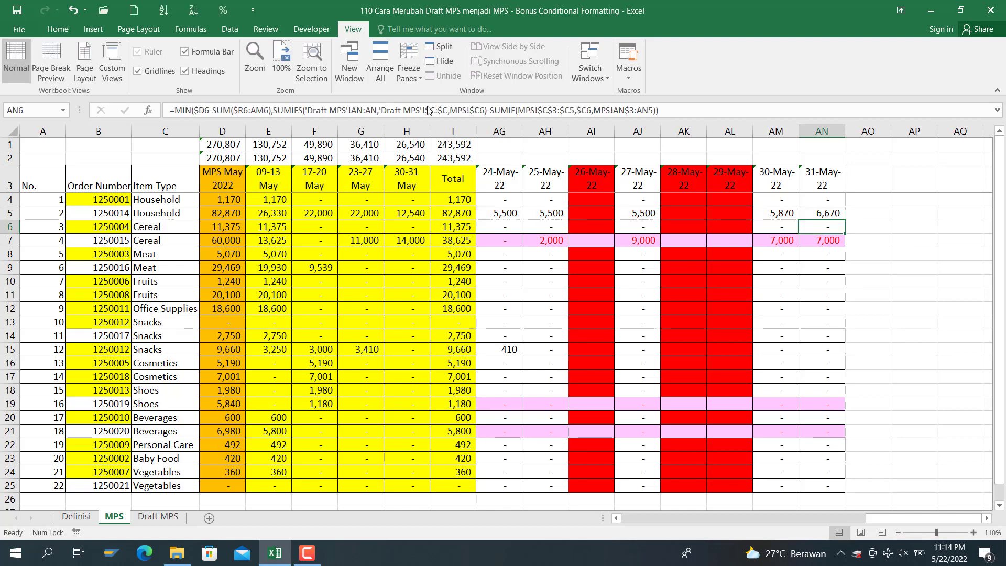
Set the second Cereal order's quantities for 25-May-22, 24-May-22 and 23-May-22 to 7000 each in row 7.
{"action": "key", "text": "Up"}
{"action": "key", "text": "Left"}
{"action": "key", "text": "Left"}
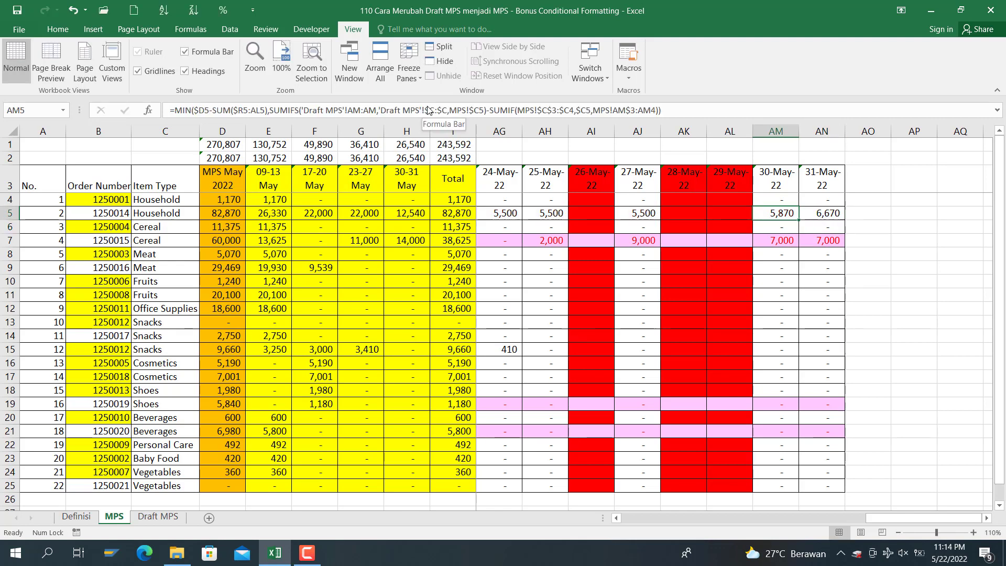
{"action": "key", "text": "Down"}
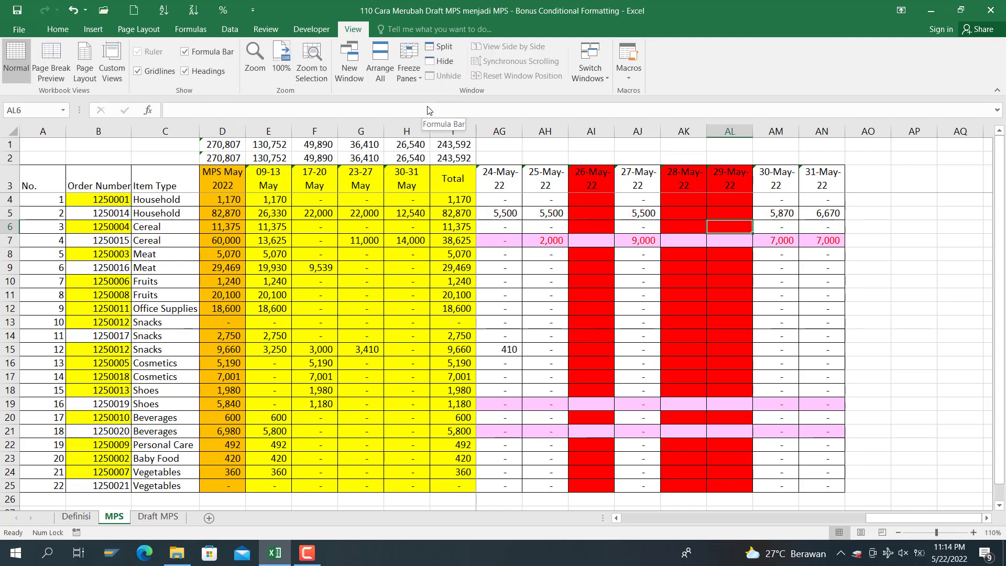
{"action": "key", "text": "Down"}
{"action": "key", "text": "Left"}
{"action": "key", "text": "Left"}
{"action": "key", "text": "Left"}
{"action": "key", "text": "Left"}
{"action": "key", "text": "Left"}
{"action": "key", "text": "Left"}
{"action": "key", "text": "Left"}
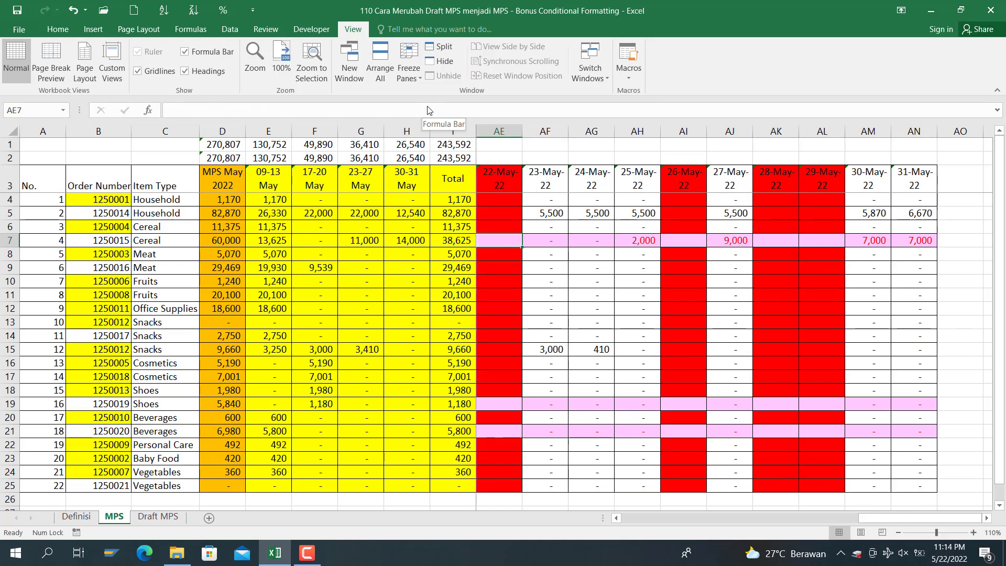
{"action": "key", "text": "Left"}
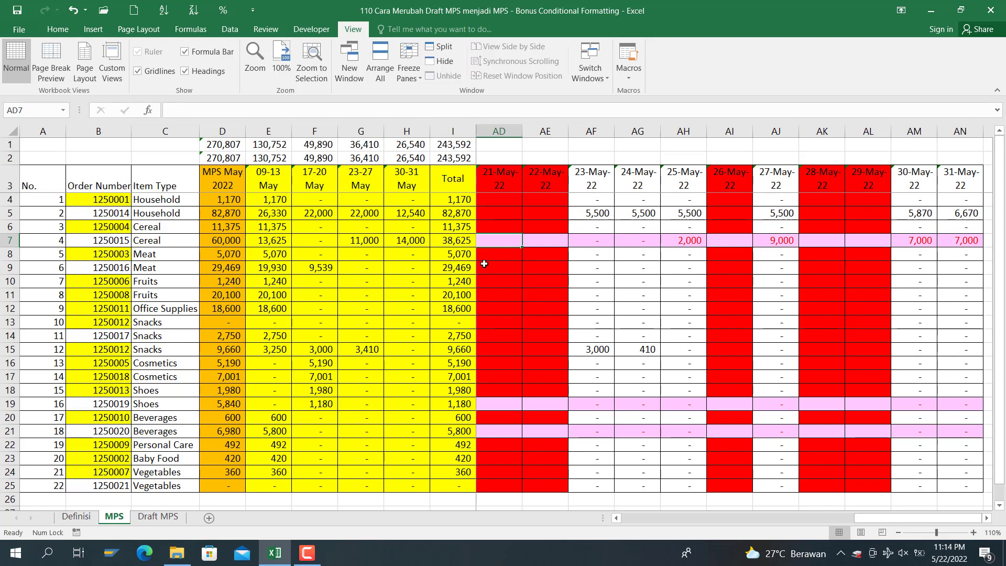
{"action": "left_click", "coordinate": [702, 239]}
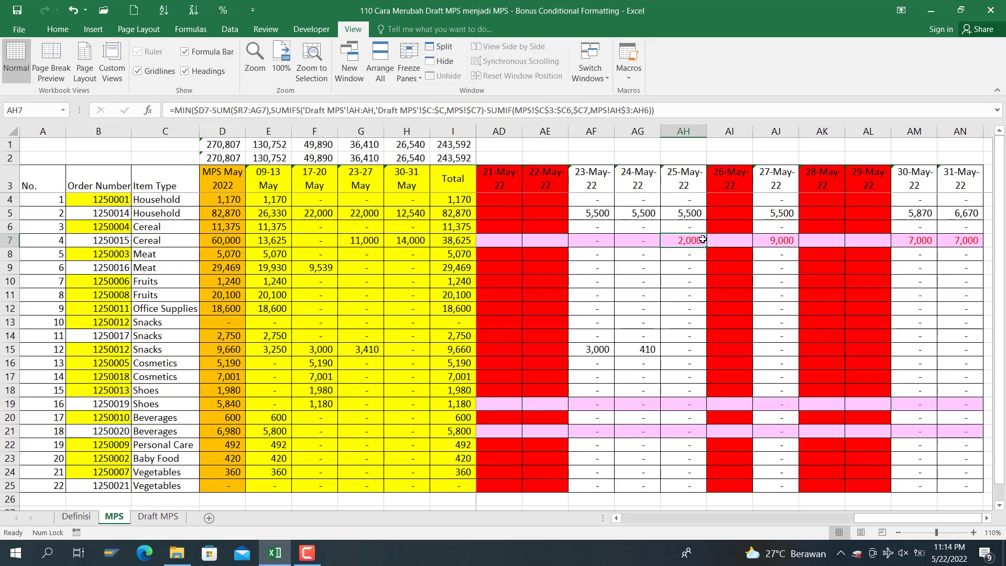
{"action": "key", "text": "Right"}
{"action": "key", "text": "Right"}
{"action": "key", "text": "Right"}
{"action": "key", "text": "Right"}
{"action": "key", "text": "Right"}
{"action": "key", "text": "Right"}
{"action": "key", "text": "Left"}
{"action": "key", "text": "Left"}
{"action": "key", "text": "Left"}
{"action": "key", "text": "Left"}
{"action": "key", "text": "Left"}
{"action": "key", "text": "Left"}
{"action": "key", "text": "Left"}
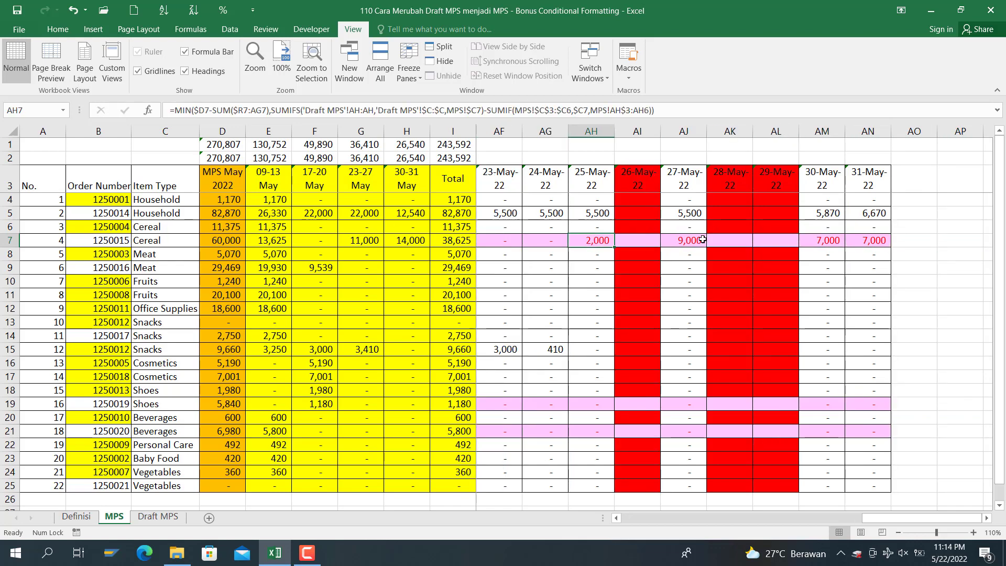
{"action": "type", "text": "7000"}
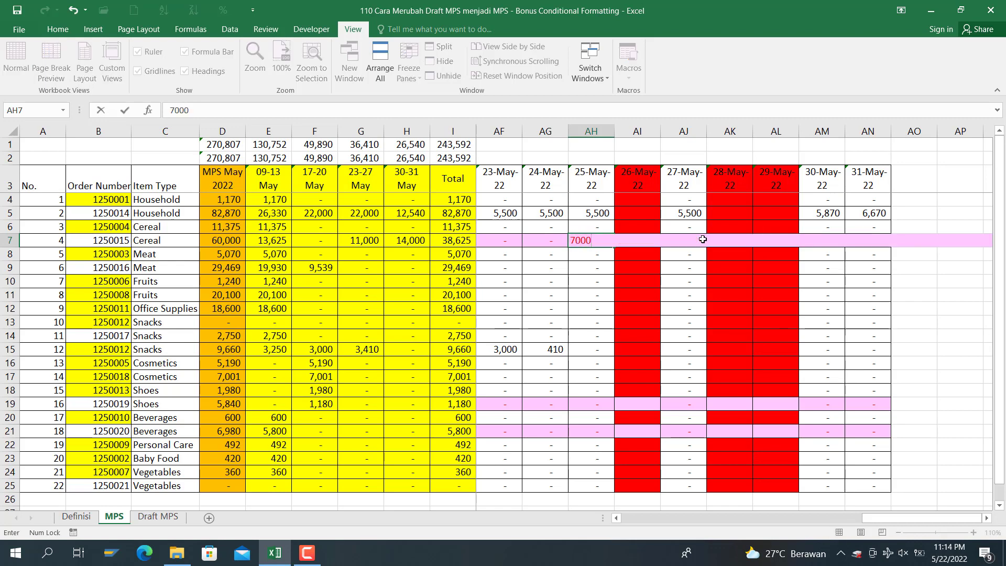
{"action": "key", "text": "Left"}
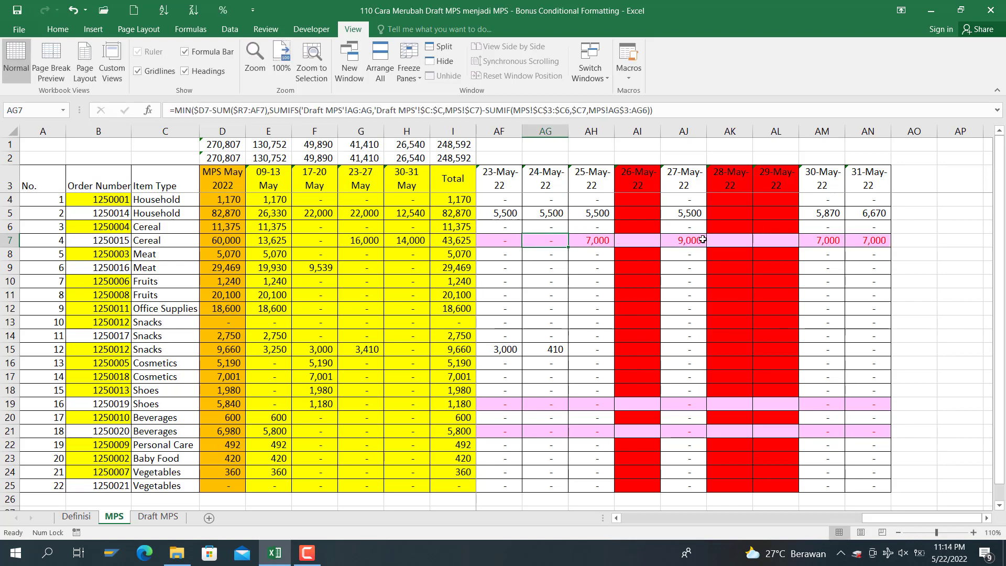
{"action": "type", "text": "7000"}
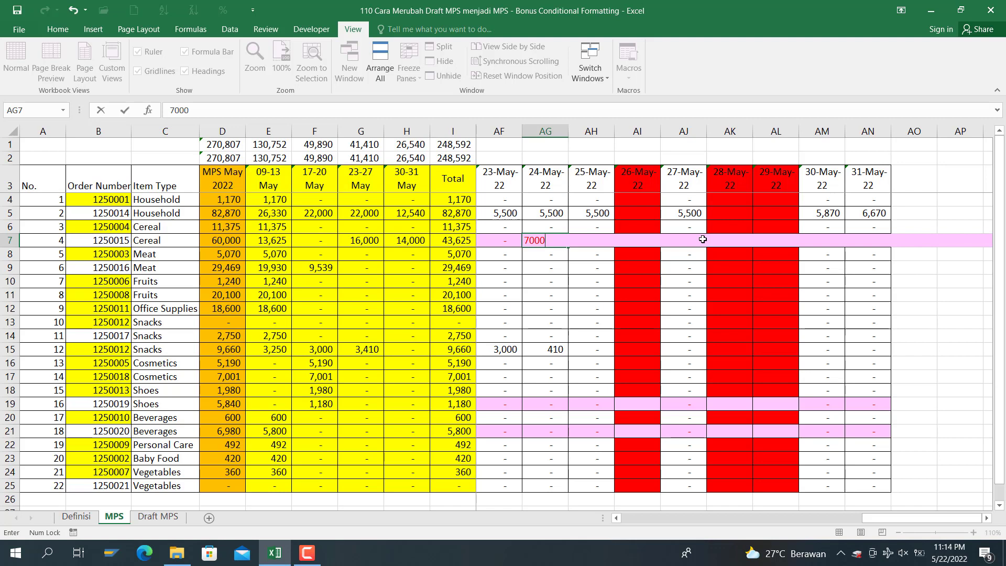
{"action": "key", "text": "Left"}
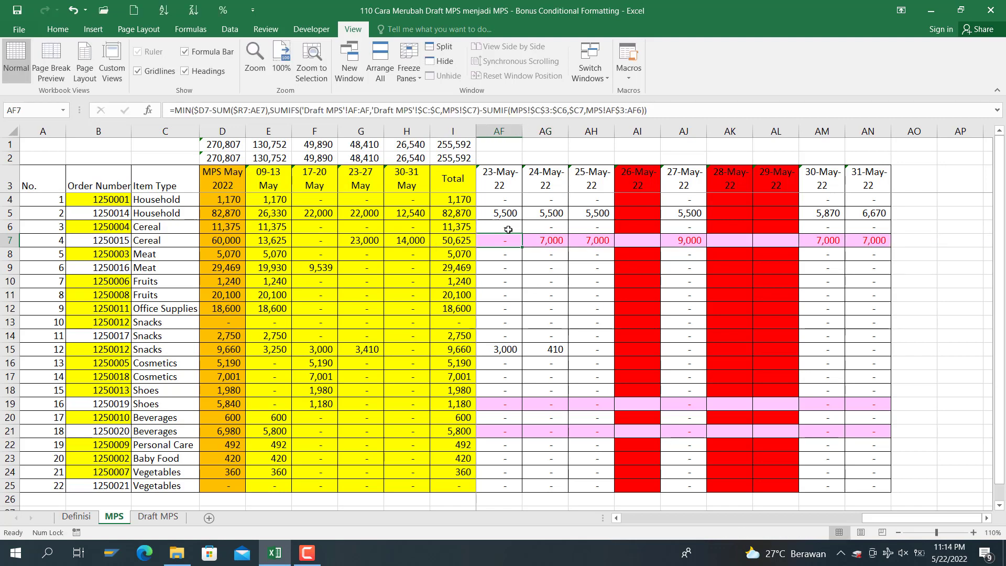
{"action": "type", "text": "7000"}
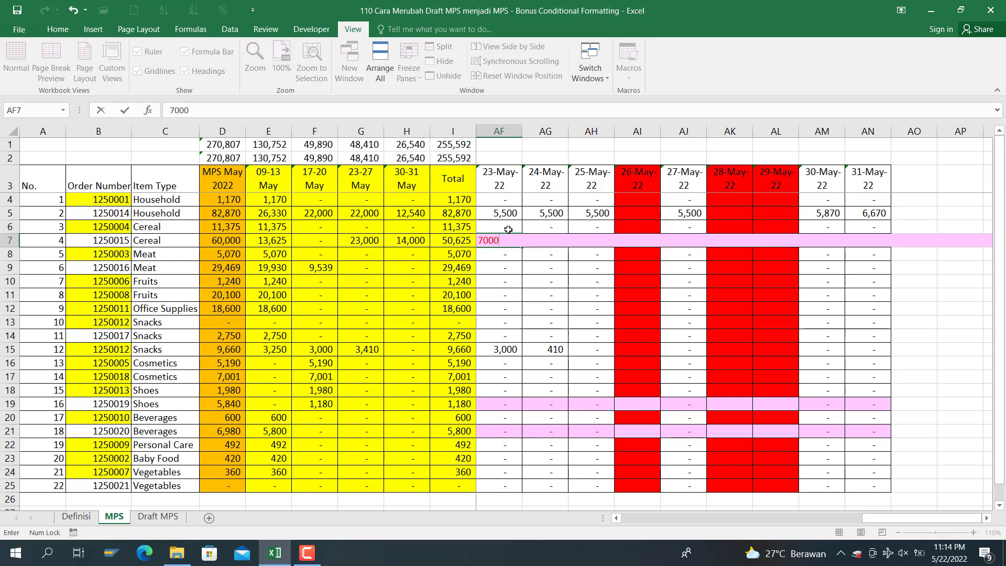
{"action": "key", "text": "Left"}
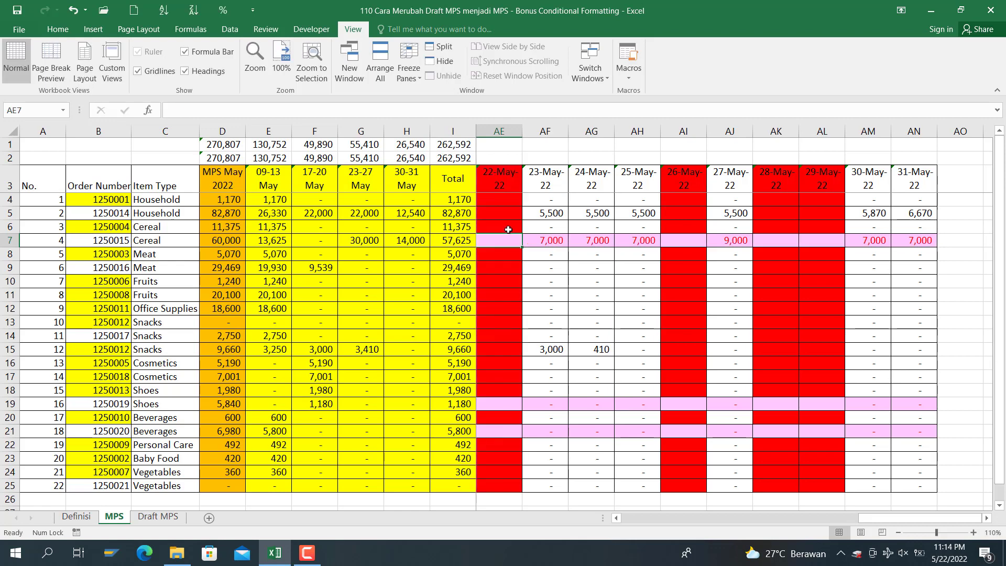
{"action": "type", "text": "=6"}
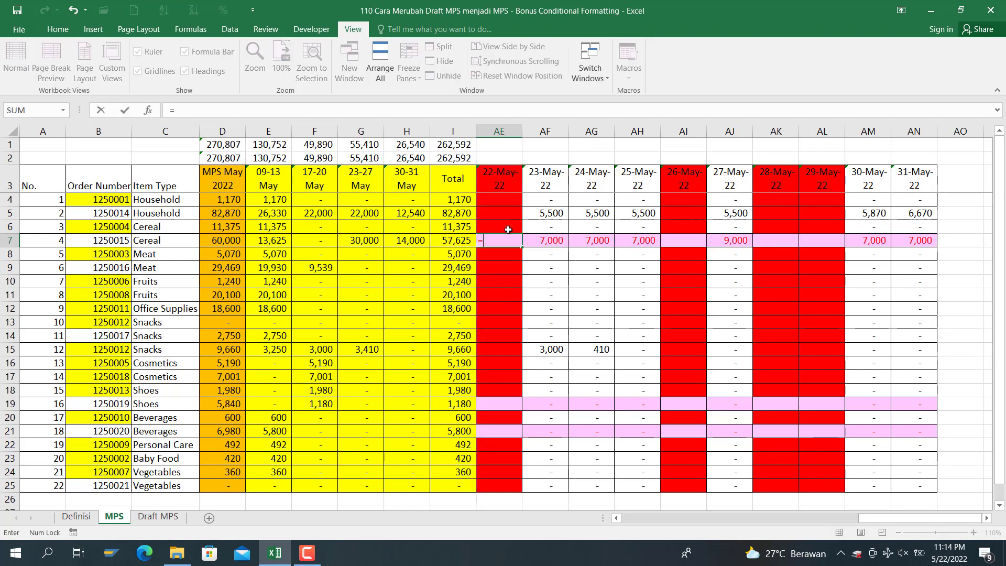
{"action": "key", "text": "Escape"}
{"action": "key", "text": "Left"}
{"action": "key", "text": "Left"}
{"action": "key", "text": "Left"}
{"action": "key", "text": "Left"}
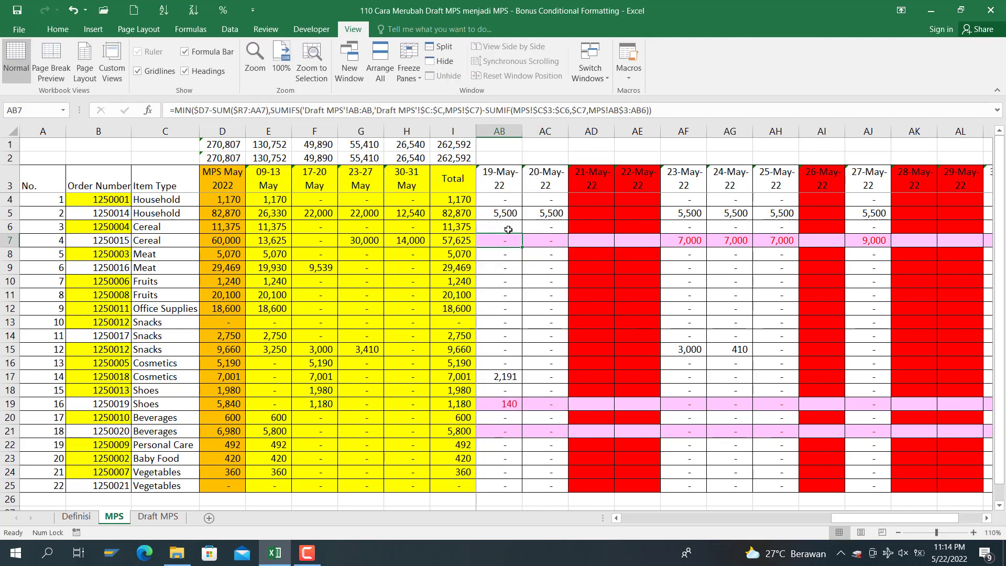
{"action": "key", "text": "Right"}
{"action": "key", "text": "Right"}
{"action": "key", "text": "Right"}
{"action": "key", "text": "Left"}
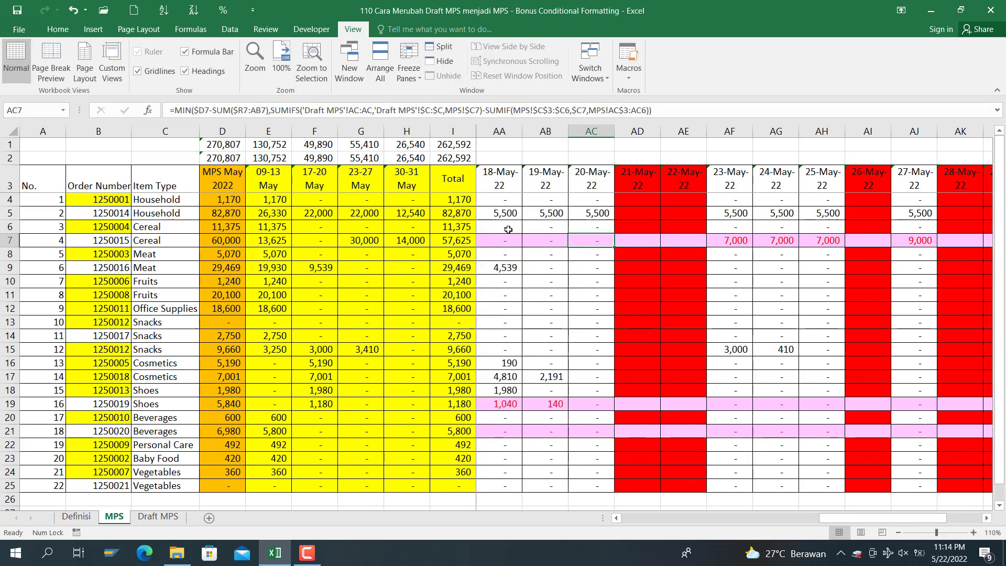
{"action": "type", "text": "="}
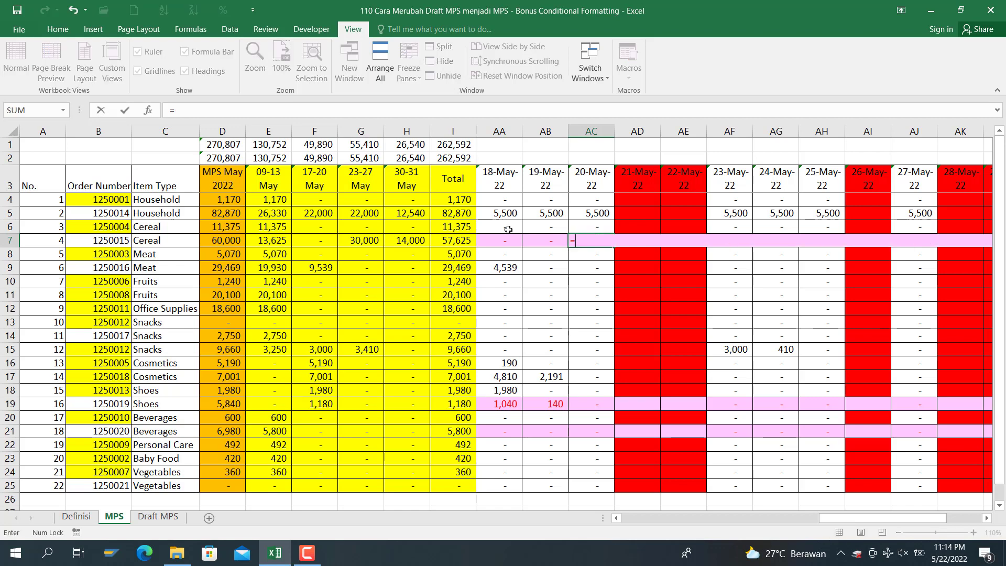
{"action": "type", "text": "60000-57625"}
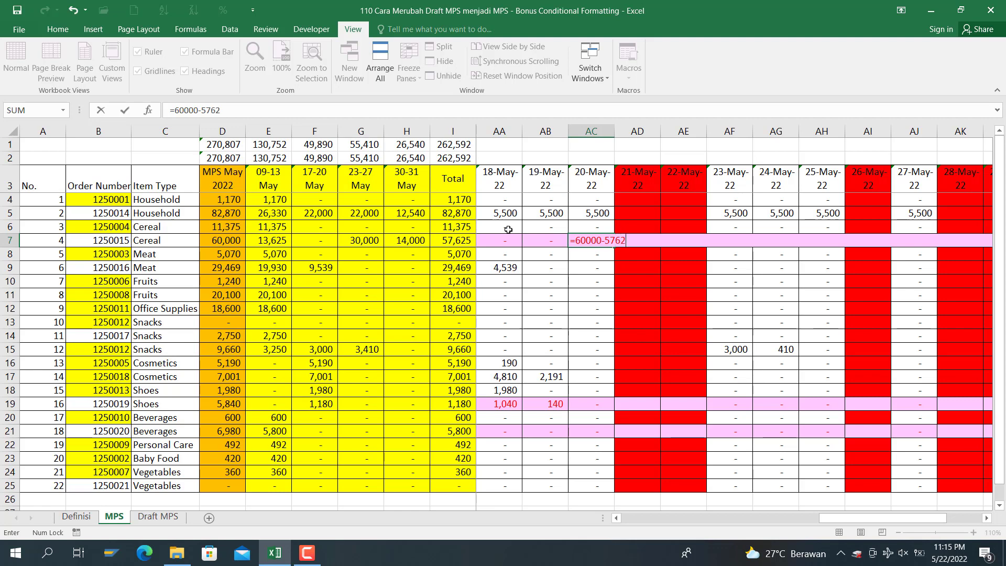
{"action": "key", "text": "Return"}
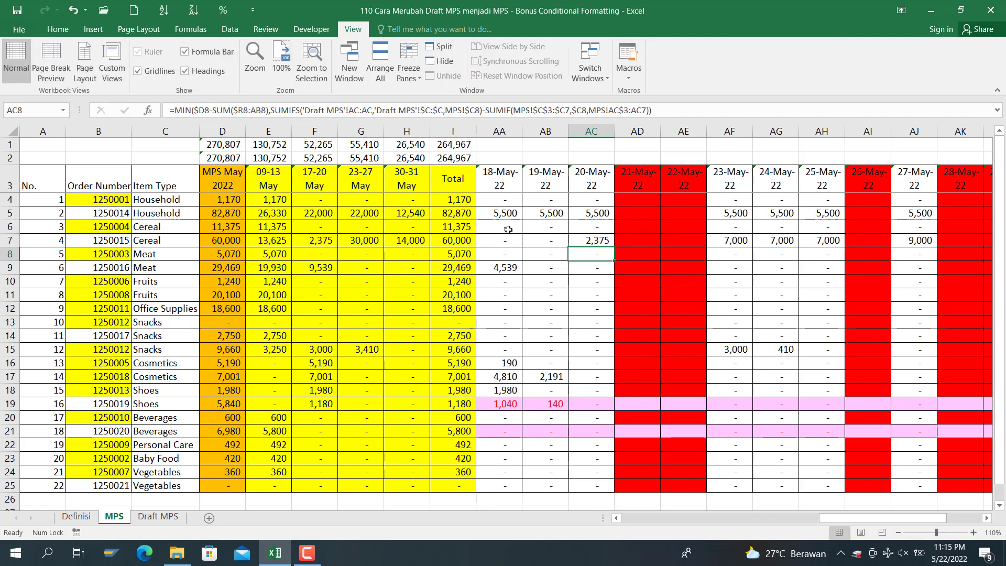
Examine the highlighted second Shoes order's daily quantities in row 19 between 09-May-22 and 19-May-22.
{"action": "key", "text": "Down"}
{"action": "key", "text": "Down"}
{"action": "key", "text": "Down"}
{"action": "key", "text": "Down"}
{"action": "key", "text": "Down"}
{"action": "key", "text": "Down"}
{"action": "key", "text": "Down"}
{"action": "key", "text": "Down"}
{"action": "key", "text": "Down"}
{"action": "key", "text": "Down"}
{"action": "key", "text": "Down"}
{"action": "key", "text": "Down"}
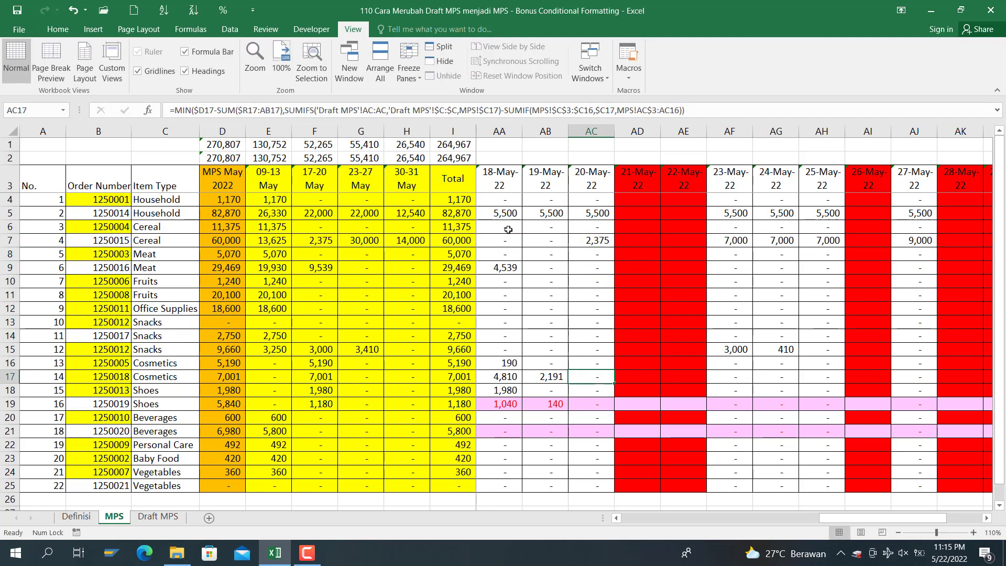
{"action": "key", "text": "Left"}
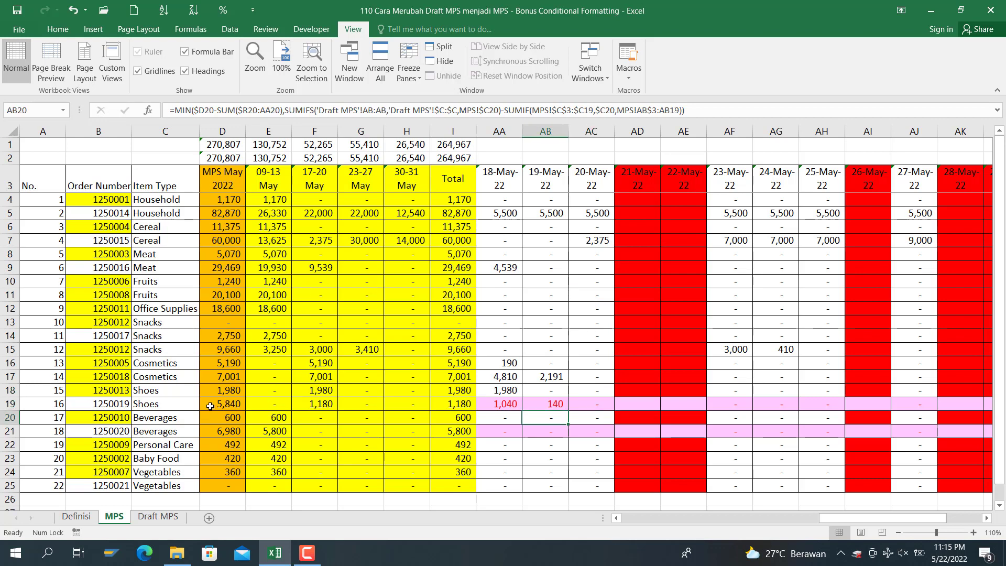
{"action": "left_click", "coordinate": [491, 403]}
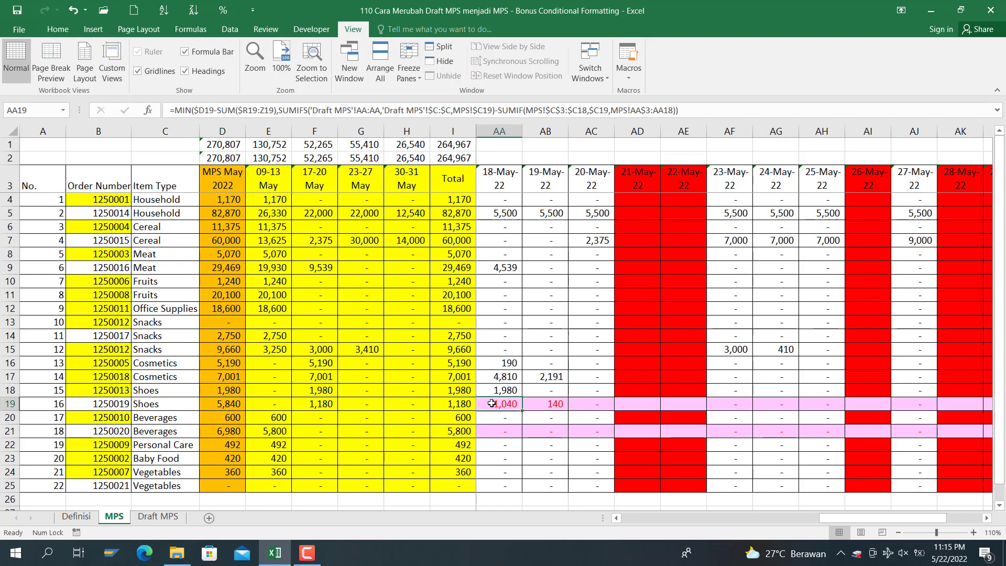
{"action": "key", "text": "Left"}
{"action": "key", "text": "Left"}
{"action": "key", "text": "Left"}
{"action": "key", "text": "Left"}
{"action": "key", "text": "Left"}
{"action": "key", "text": "Left"}
{"action": "key", "text": "Left"}
{"action": "key", "text": "Left"}
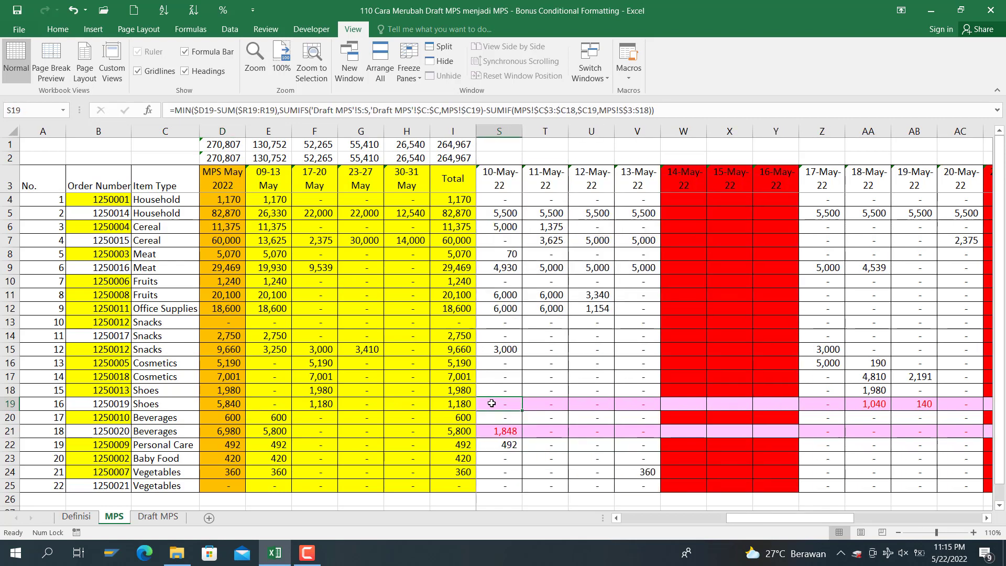
{"action": "key", "text": "Right"}
{"action": "key", "text": "Right"}
{"action": "key", "text": "Right"}
{"action": "key", "text": "Right"}
{"action": "key", "text": "Right"}
{"action": "key", "text": "Right"}
{"action": "key", "text": "Right"}
{"action": "key", "text": "Right"}
{"action": "key", "text": "Right"}
{"action": "key", "text": "Right"}
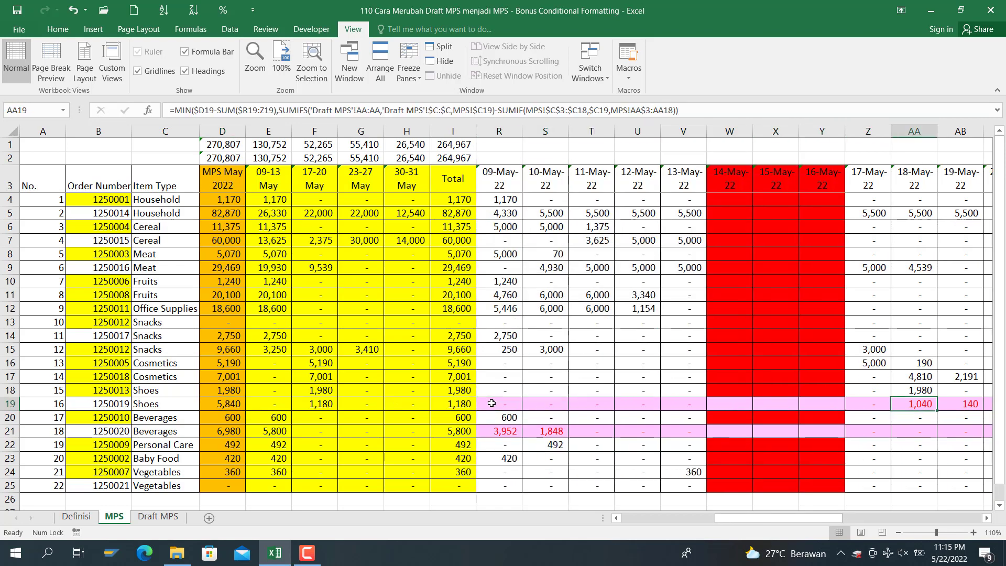
Set the second Shoes order's quantities for 19-May-22 and 20-May-22 to 1040 each in cells AB19 and AC19.
{"action": "key", "text": "Right"}
{"action": "key", "text": "Right"}
{"action": "key", "text": "Left"}
{"action": "key", "text": "Left"}
{"action": "key", "text": "Left"}
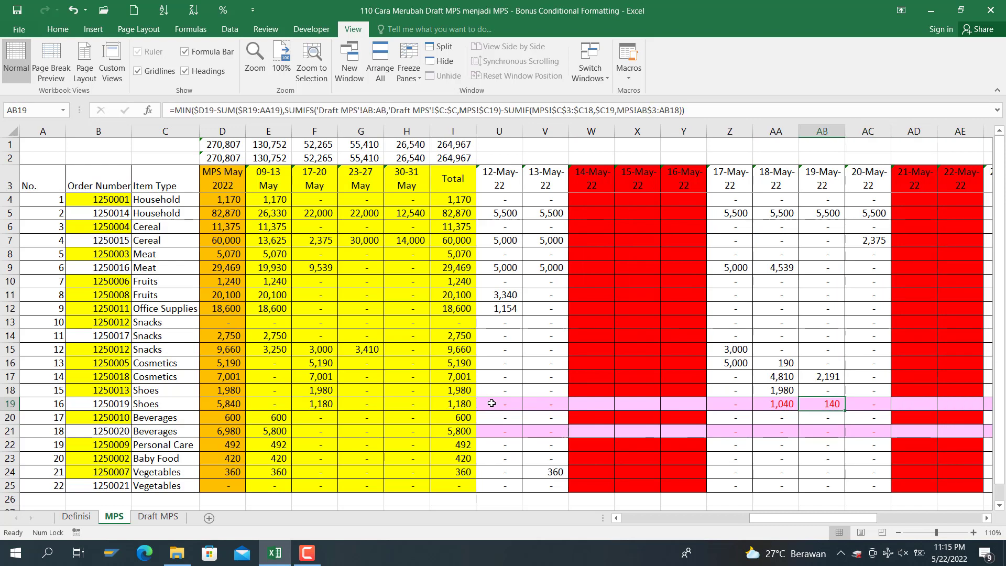
{"action": "type", "text": "1040"}
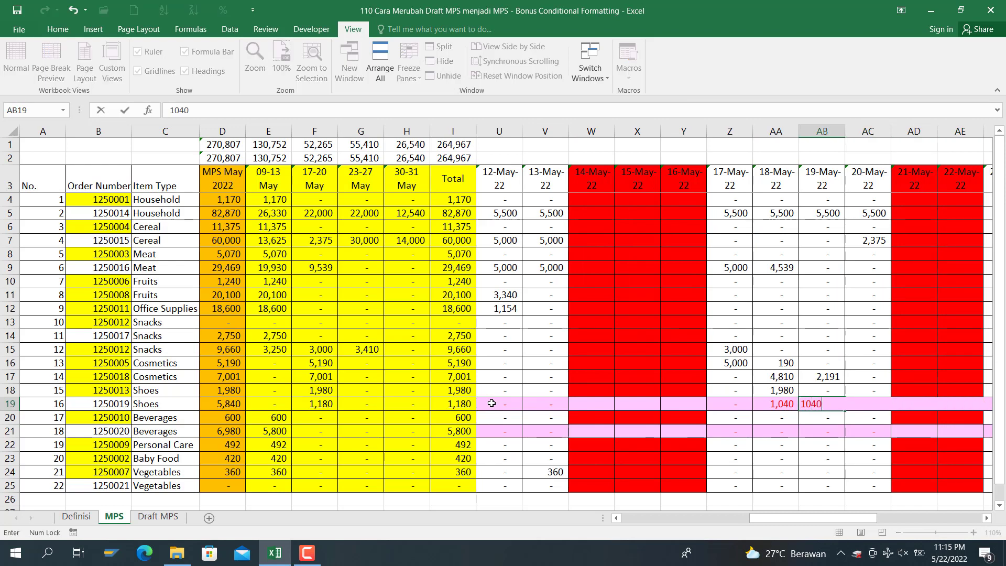
{"action": "key", "text": "Right"}
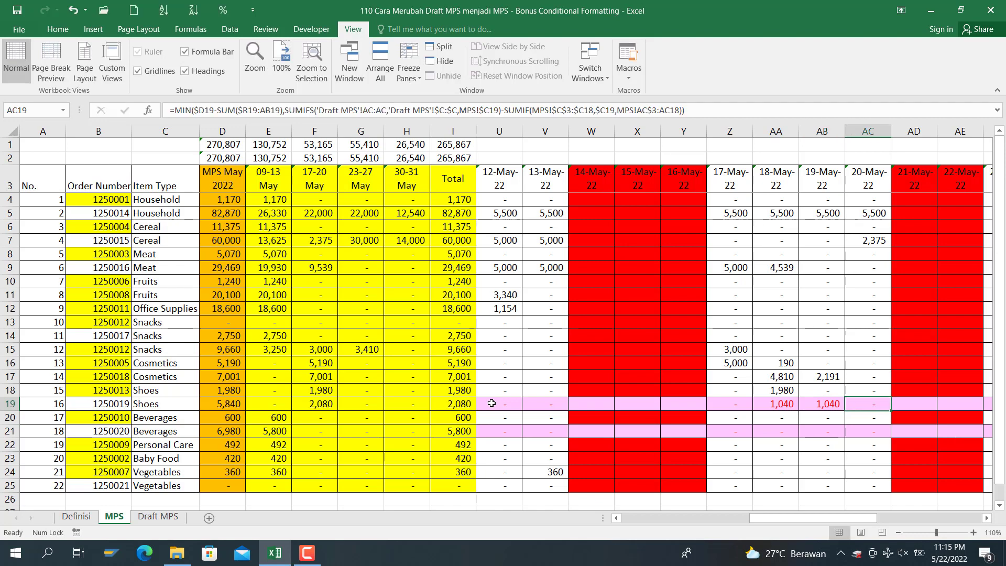
{"action": "type", "text": "1040"}
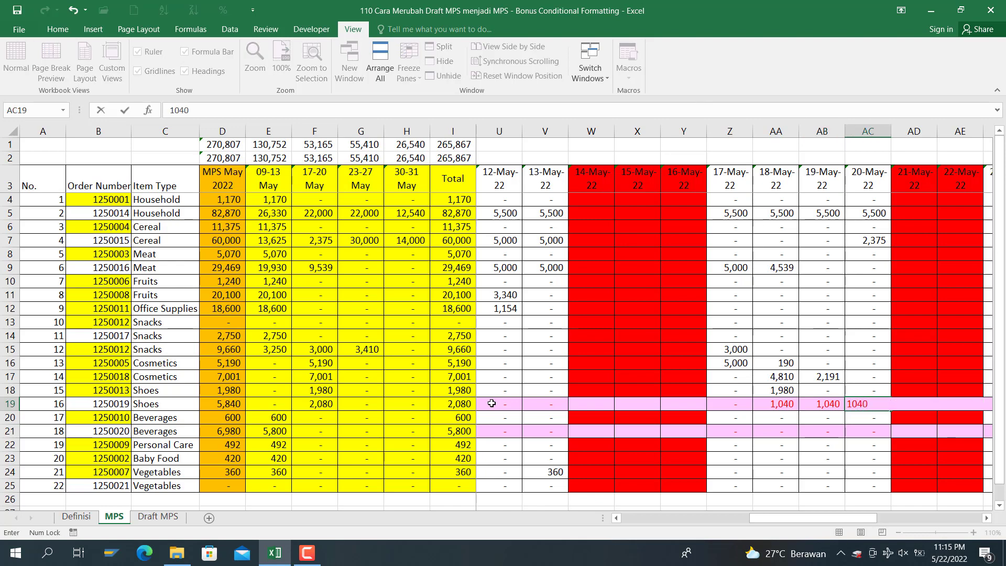
{"action": "key", "text": "Right"}
Set the second Shoes order's quantities for 23-May-22 and 24-May-22 to 1040 each in cells AF19 and AG19.
{"action": "key", "text": "Right"}
{"action": "key", "text": "Right"}
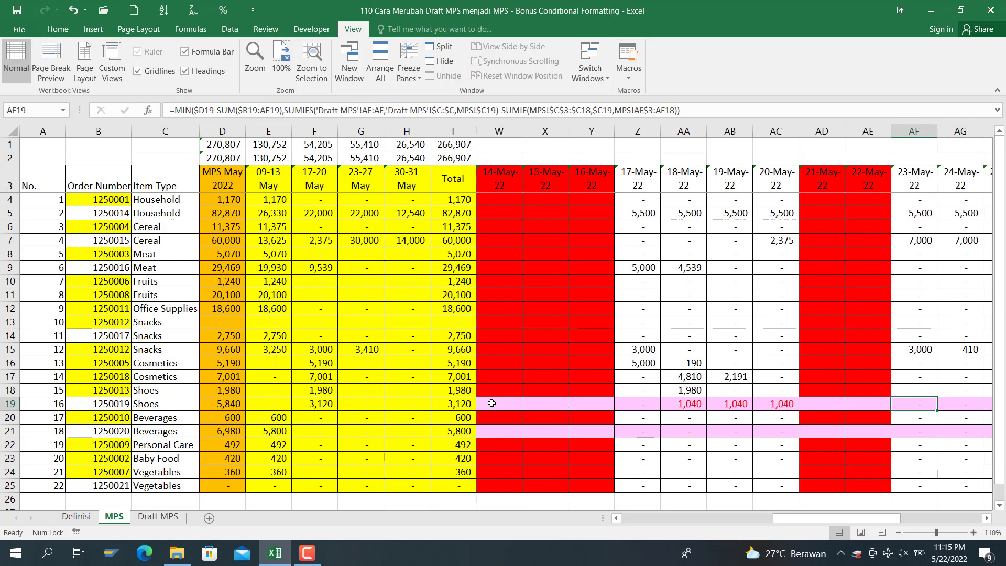
{"action": "type", "text": "1040"}
{"action": "key", "text": "Return"}
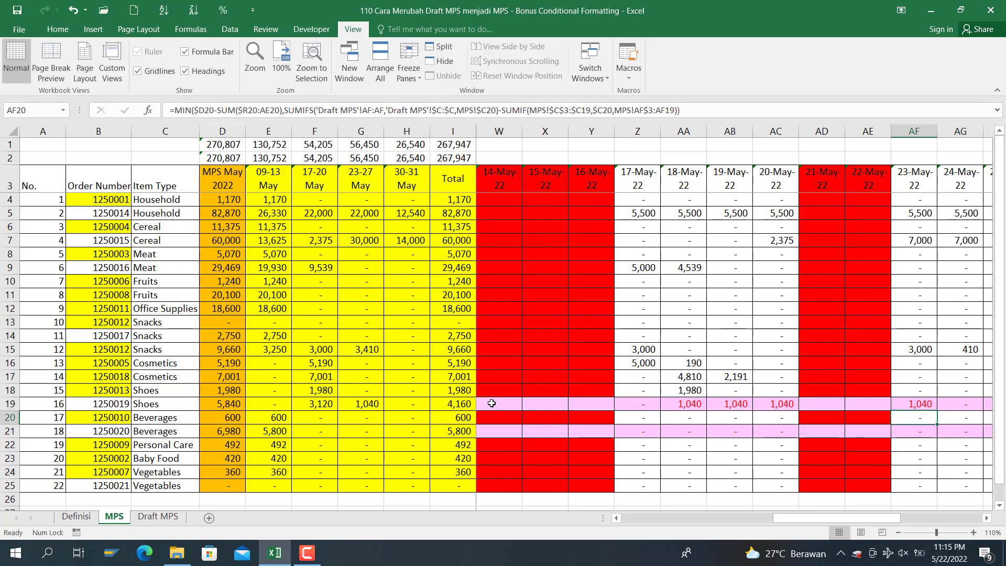
{"action": "key", "text": "Right"}
{"action": "key", "text": "Up"}
{"action": "type", "text": "1040"}
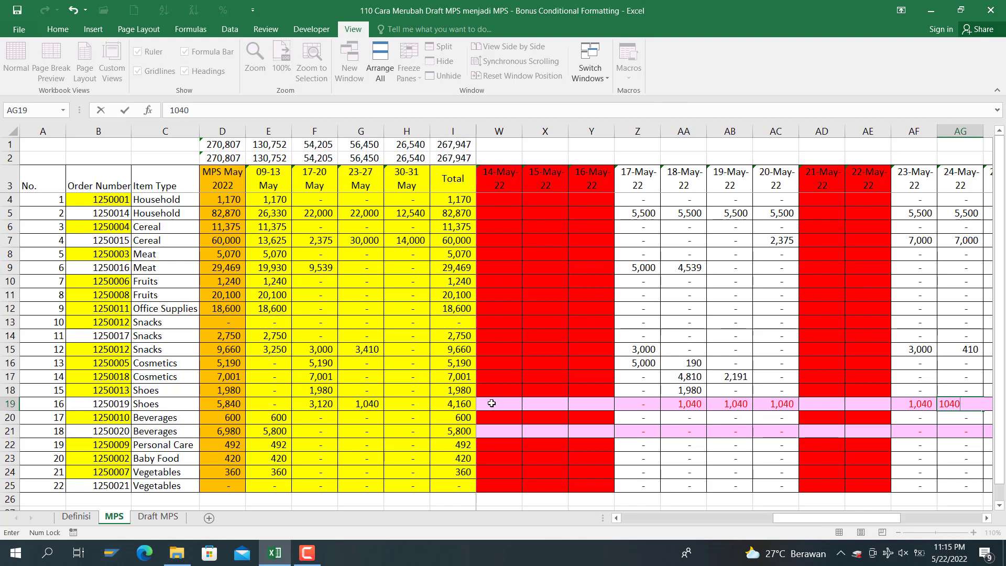
{"action": "key", "text": "ctrl+Return"}
{"action": "key", "text": "Down"}
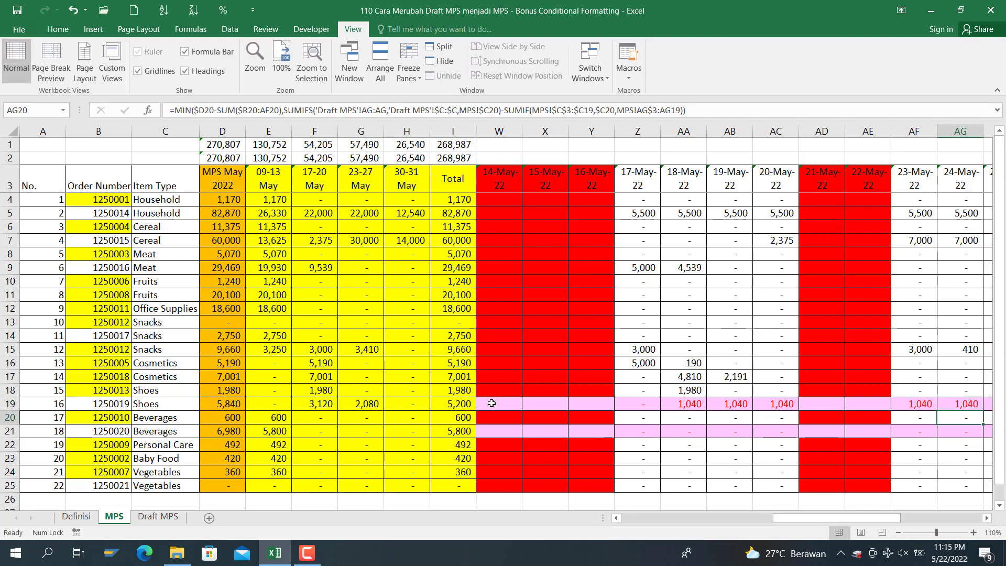
Enter =5840-5200 as the second Shoes order's quantity for 25-May-22 in cell AH19.
{"action": "key", "text": "Right"}
{"action": "key", "text": "Up"}
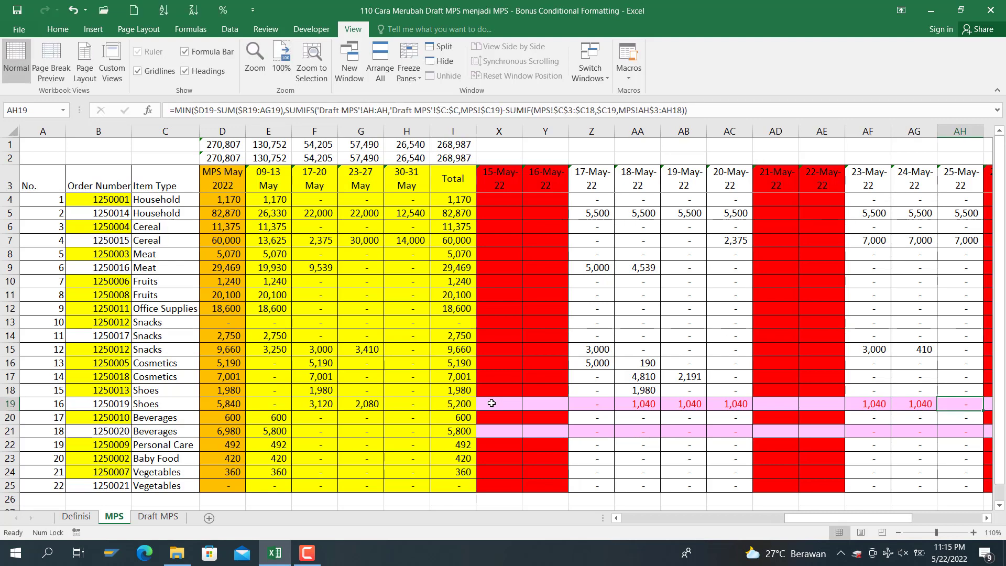
{"action": "type", "text": "=58"}
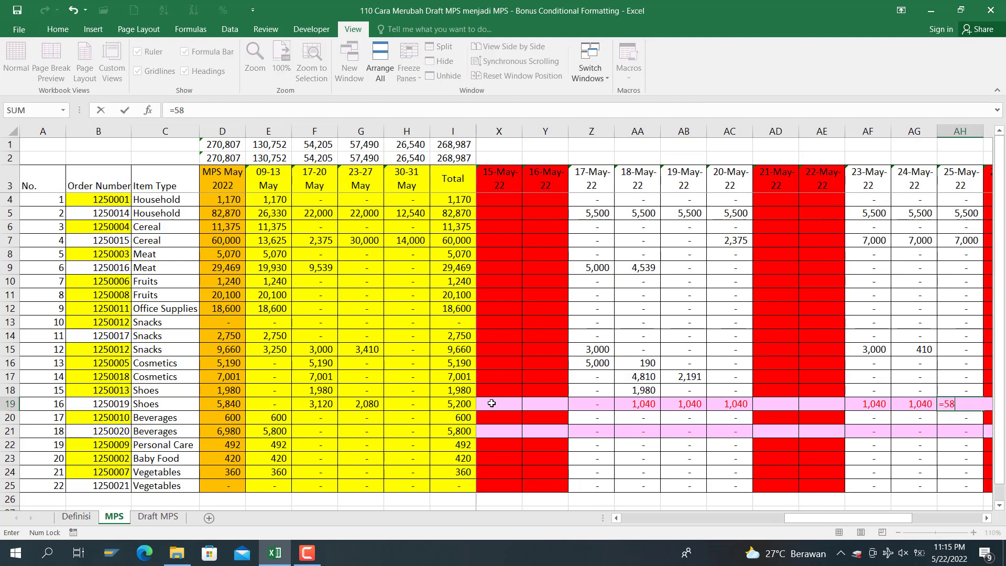
{"action": "type", "text": "40-5200"}
{"action": "key", "text": "Return"}
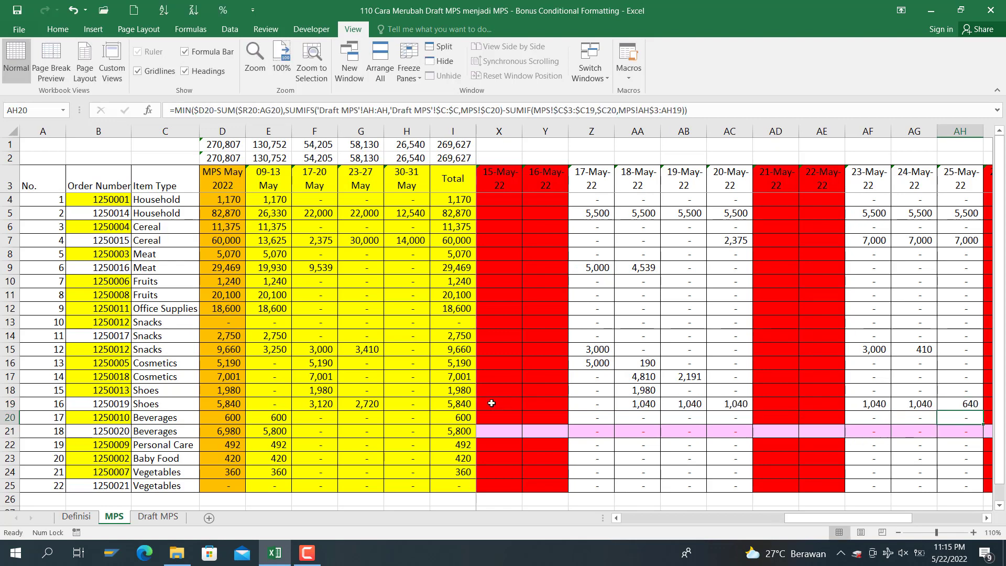
Set the second Beverages order's quantity for 10-May-22 to 3952 in cell S21.
{"action": "key", "text": "Down"}
{"action": "key", "text": "Left"}
{"action": "key", "text": "Left"}
{"action": "key", "text": "Left"}
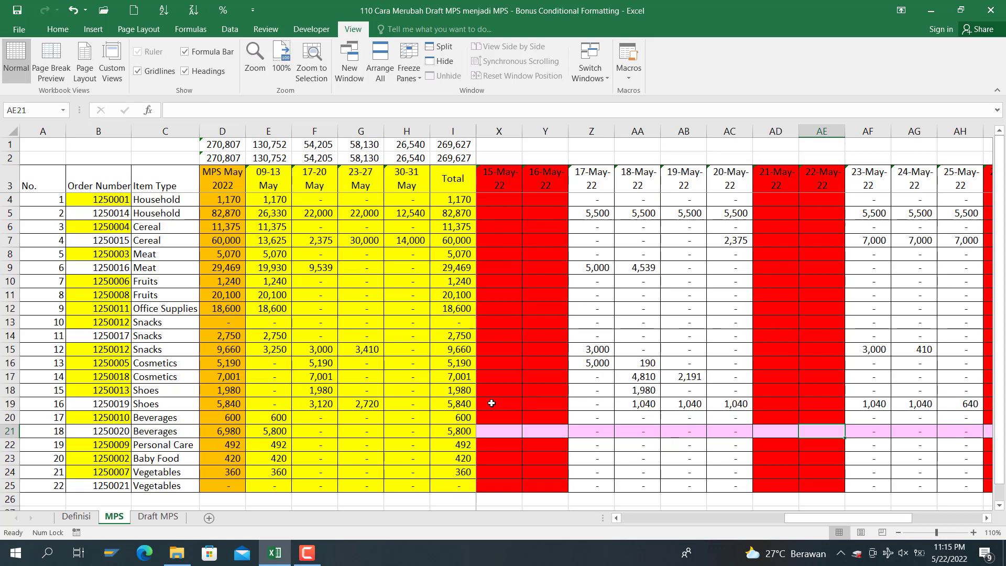
{"action": "key", "text": "Left"}
{"action": "key", "text": "Left"}
{"action": "key", "text": "Left"}
{"action": "key", "text": "Left"}
{"action": "key", "text": "Left"}
{"action": "key", "text": "Left"}
{"action": "key", "text": "Left"}
{"action": "key", "text": "Left"}
{"action": "key", "text": "Left"}
{"action": "key", "text": "Left"}
{"action": "key", "text": "Left"}
{"action": "key", "text": "Left"}
{"action": "key", "text": "Left"}
{"action": "key", "text": "Left"}
{"action": "key", "text": "Left"}
{"action": "key", "text": "Left"}
{"action": "key", "text": "Left"}
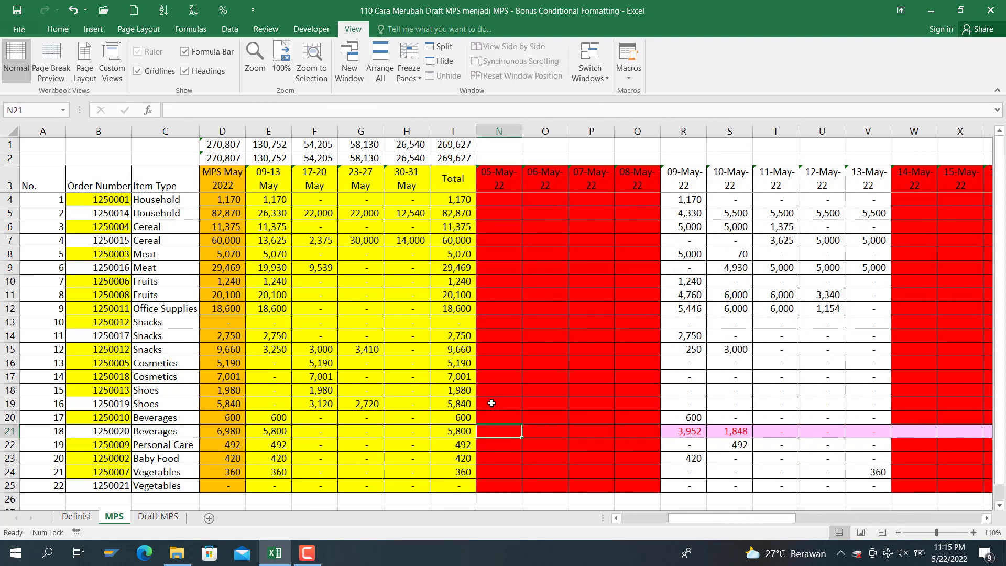
{"action": "key", "text": "Right"}
{"action": "key", "text": "Right"}
{"action": "key", "text": "Right"}
{"action": "key", "text": "Right"}
{"action": "key", "text": "Right"}
{"action": "key", "text": "Right"}
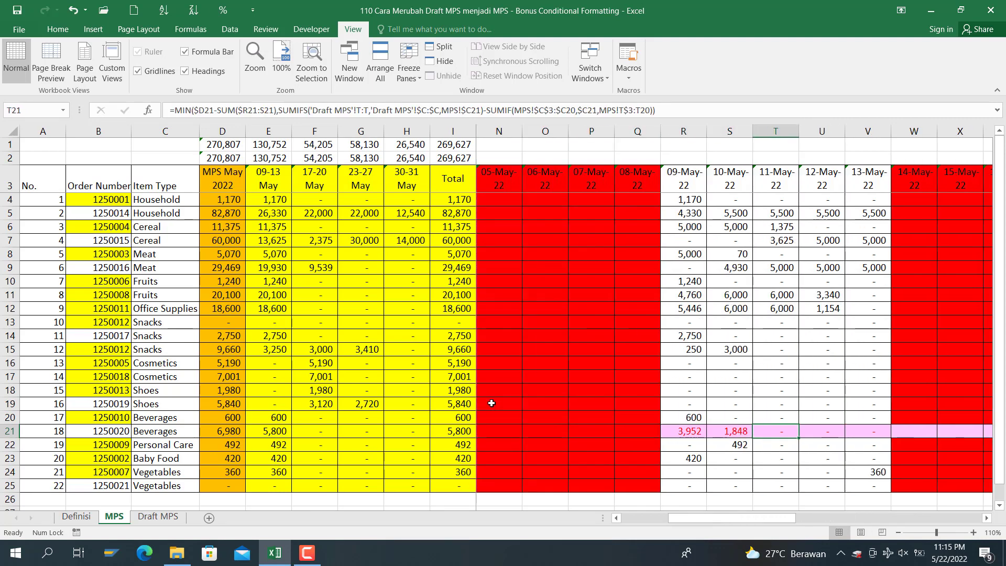
{"action": "key", "text": "Left"}
{"action": "key", "text": "Left"}
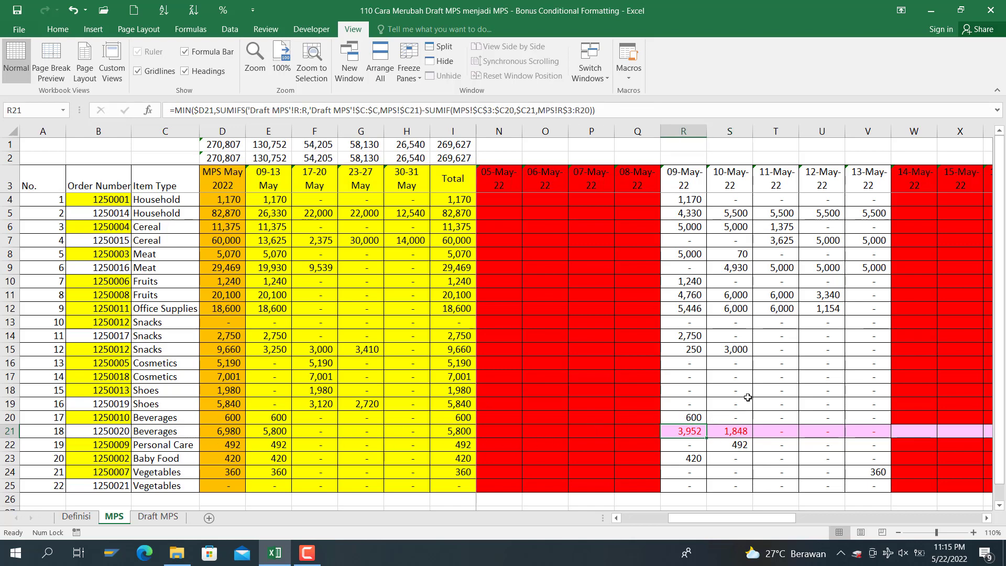
{"action": "key", "text": "F2"}
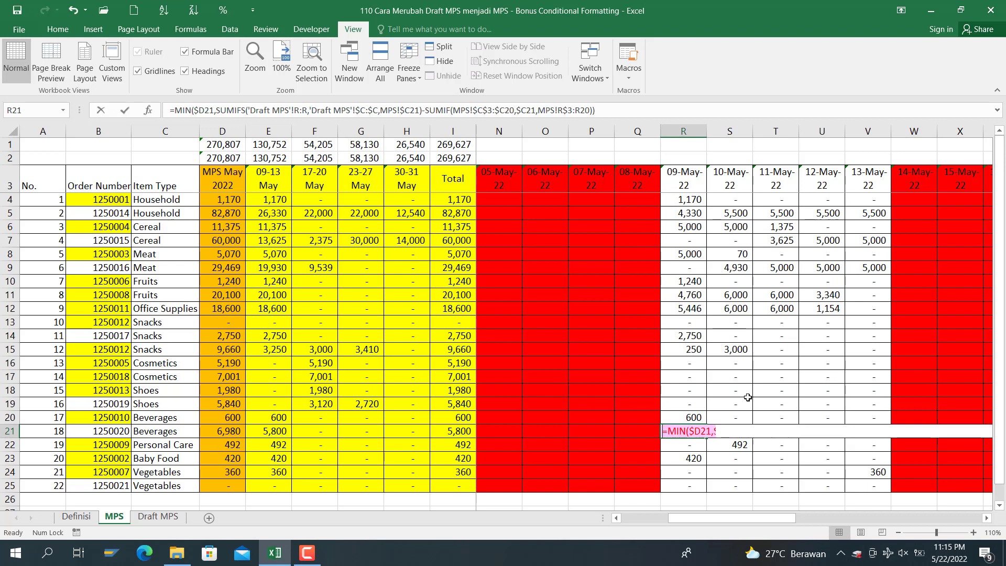
{"action": "key", "text": "Escape"}
{"action": "key", "text": "Right"}
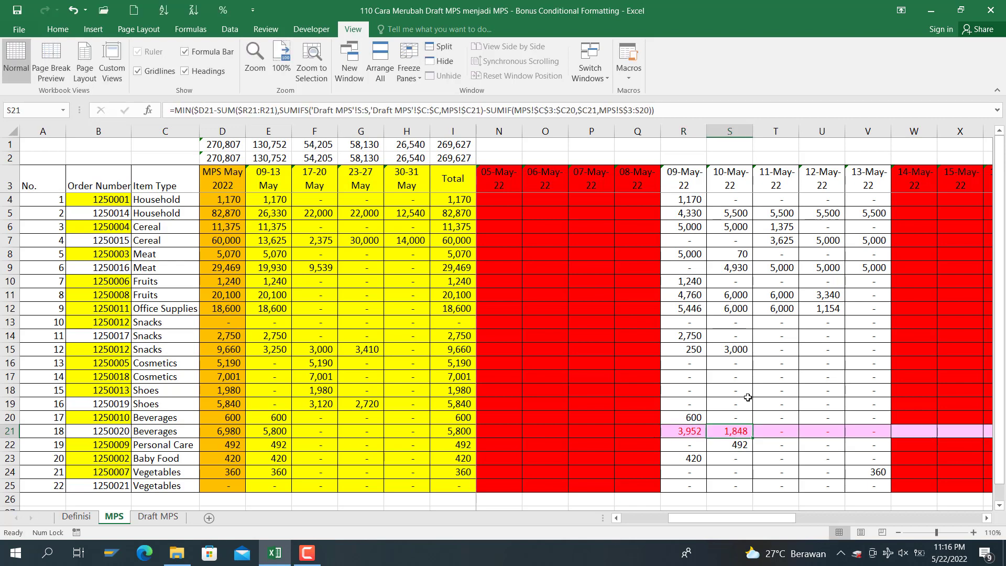
{"action": "type", "text": "3952"}
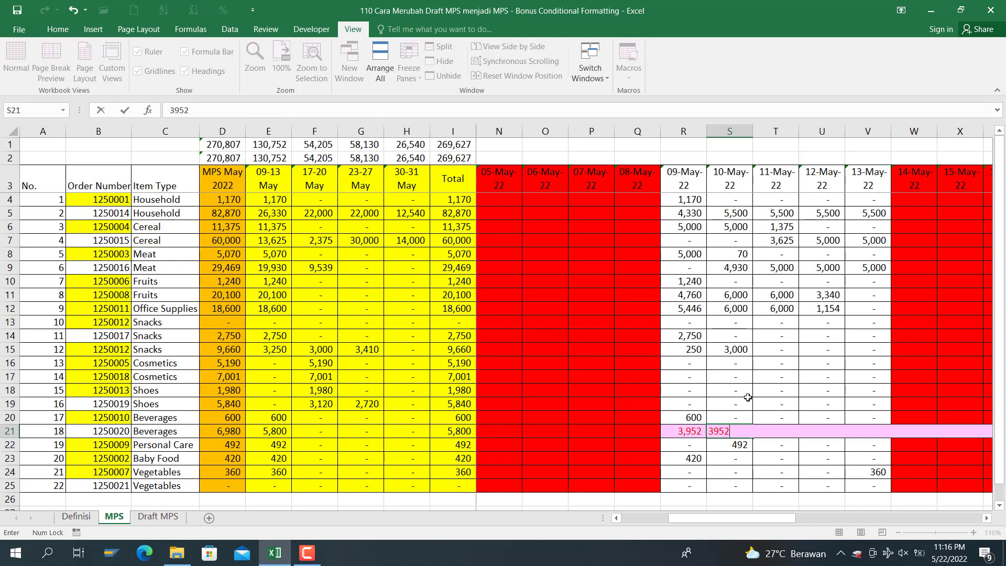
{"action": "key", "text": "Tab"}
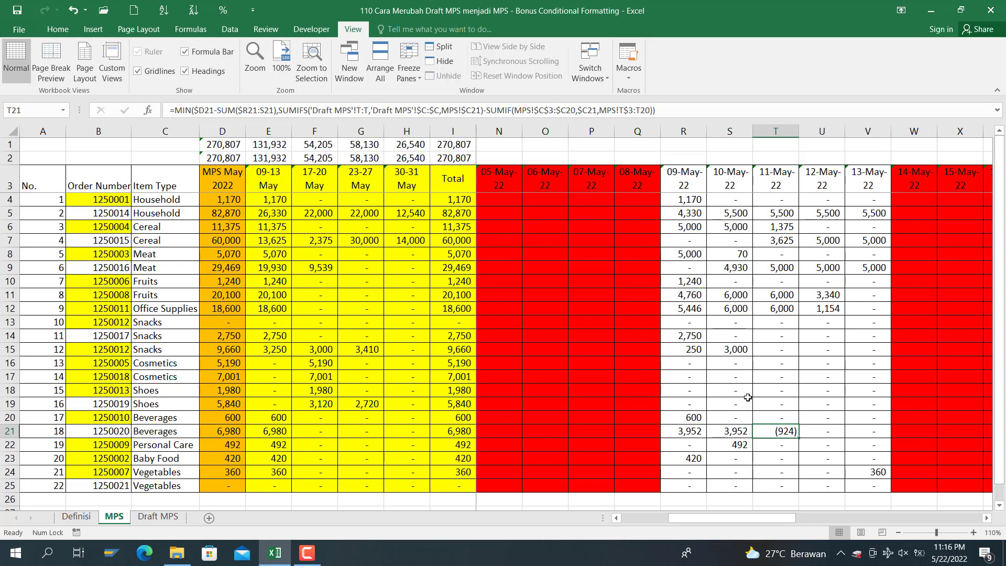
Examine the second Beverages order's daily quantities in row 21 from 11-May-22 through the end of the schedule.
{"action": "key", "text": "Right"}
{"action": "key", "text": "Right"}
{"action": "key", "text": "Right"}
{"action": "key", "text": "Right"}
{"action": "key", "text": "Right"}
{"action": "key", "text": "Right"}
{"action": "key", "text": "Right"}
{"action": "key", "text": "Right"}
{"action": "key", "text": "Right"}
{"action": "key", "text": "Right"}
{"action": "key", "text": "Right"}
{"action": "key", "text": "Right"}
{"action": "key", "text": "Right"}
{"action": "key", "text": "Right"}
{"action": "key", "text": "Right"}
{"action": "key", "text": "Right"}
{"action": "key", "text": "Right"}
{"action": "key", "text": "Right"}
{"action": "key", "text": "Right"}
{"action": "key", "text": "Right"}
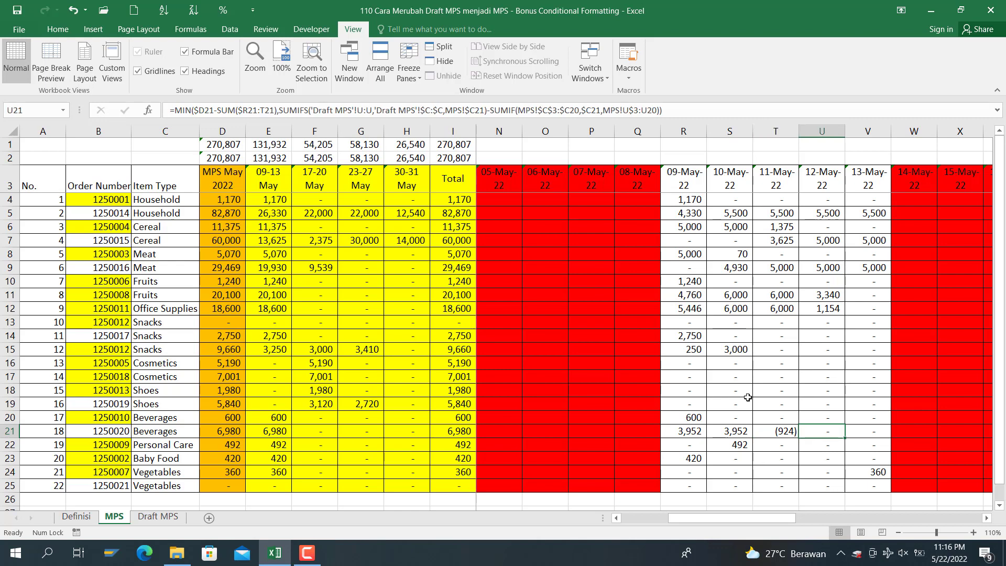
{"action": "key", "text": "Left"}
{"action": "key", "text": "Left"}
{"action": "key", "text": "Left"}
{"action": "key", "text": "Left"}
{"action": "key", "text": "Left"}
{"action": "key", "text": "Left"}
{"action": "key", "text": "Left"}
{"action": "key", "text": "Left"}
{"action": "key", "text": "Left"}
{"action": "key", "text": "Left"}
{"action": "key", "text": "Left"}
{"action": "key", "text": "Left"}
{"action": "key", "text": "Left"}
{"action": "key", "text": "Left"}
{"action": "key", "text": "Left"}
{"action": "key", "text": "Left"}
{"action": "key", "text": "Left"}
{"action": "key", "text": "Left"}
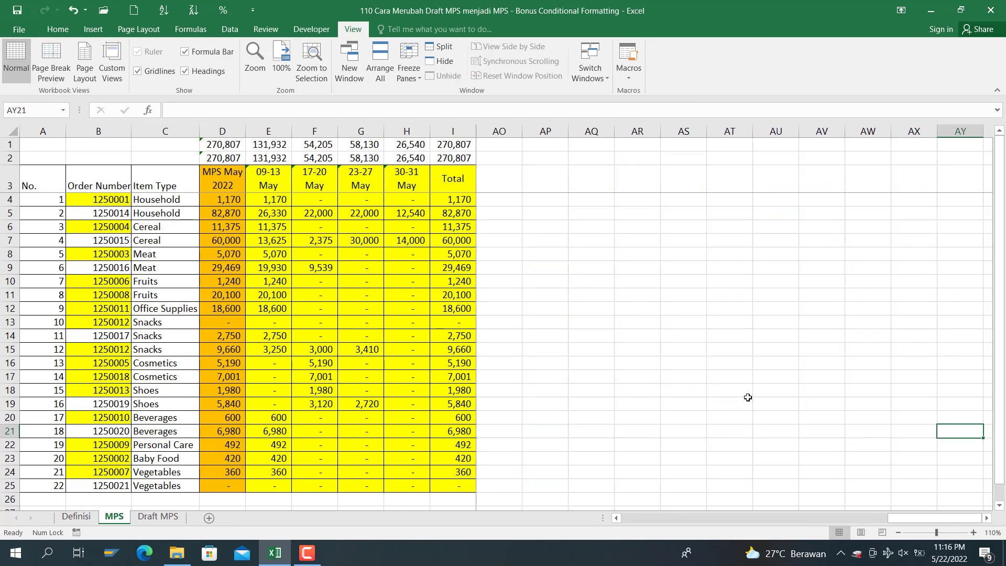
{"action": "key", "text": "Left"}
{"action": "key", "text": "Left"}
{"action": "key", "text": "Left"}
{"action": "key", "text": "Left"}
{"action": "key", "text": "Left"}
{"action": "key", "text": "Left"}
{"action": "key", "text": "Left"}
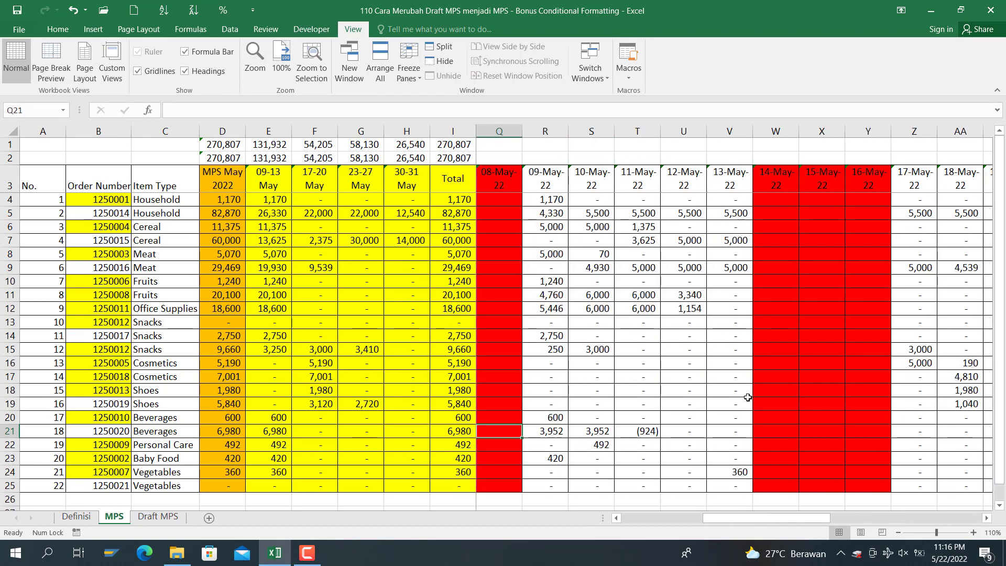
Change the second Beverages order's quantity for 10-May-22 in cell S21 to =3952-924.
{"action": "key", "text": "Right"}
{"action": "key", "text": "Right"}
{"action": "key", "text": "Right"}
{"action": "type", "text": "=39"}
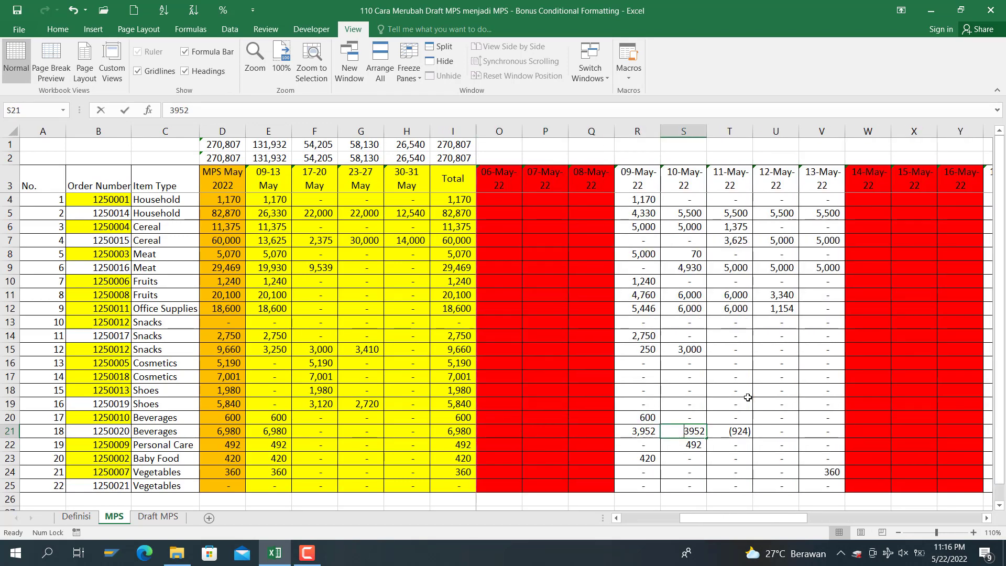
{"action": "type", "text": "52"}
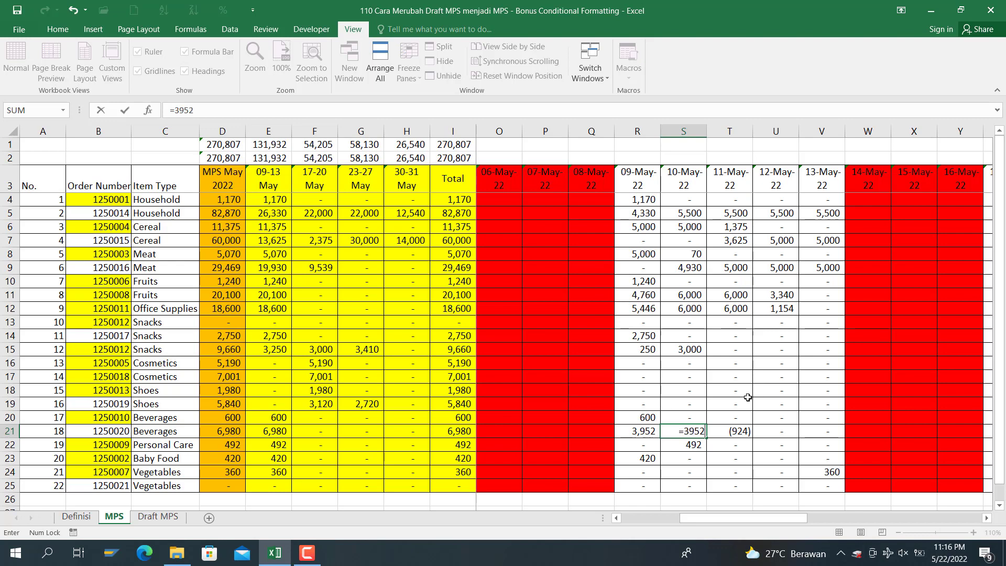
{"action": "type", "text": "-924"}
{"action": "key", "text": "Return"}
{"action": "key", "text": "Up"}
{"action": "key", "text": "Left"}
{"action": "key", "text": "Left"}
{"action": "key", "text": "Left"}
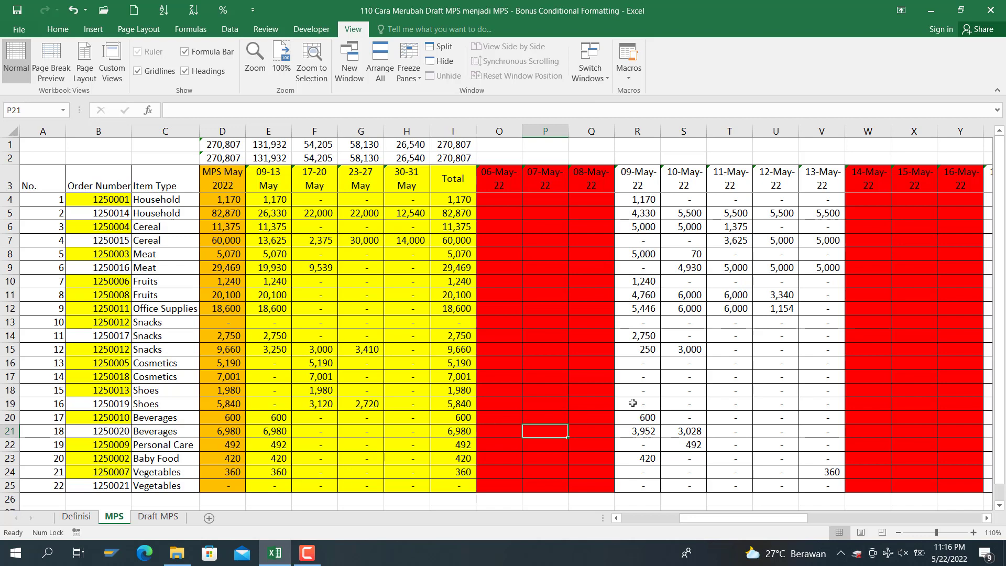
Review the daily quantities of all orders in rows 4 to 25 by selecting across the dates from 09-May-22 to 31-May-22.
{"action": "left_click", "coordinate": [640, 187]}
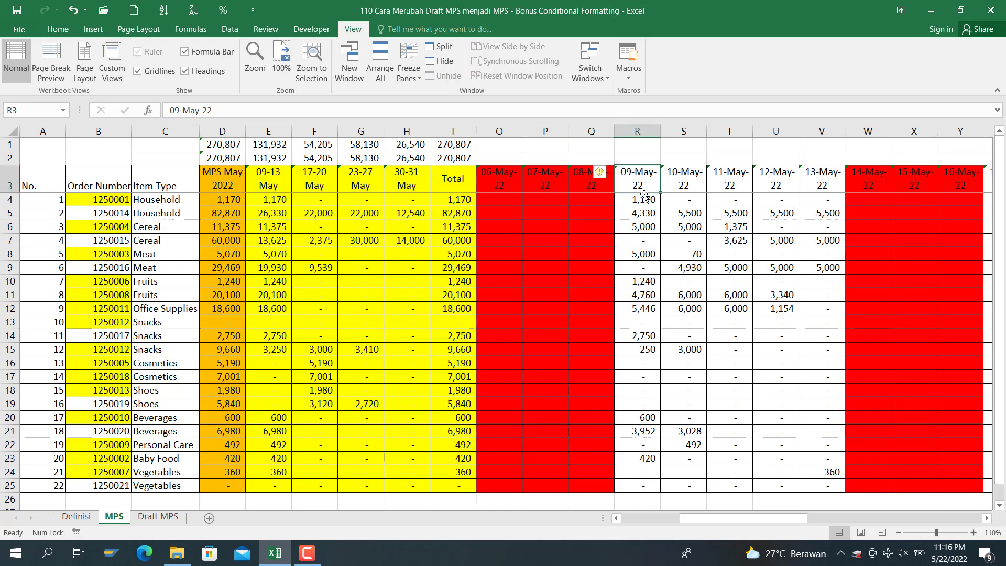
{"action": "left_click", "coordinate": [644, 196]}
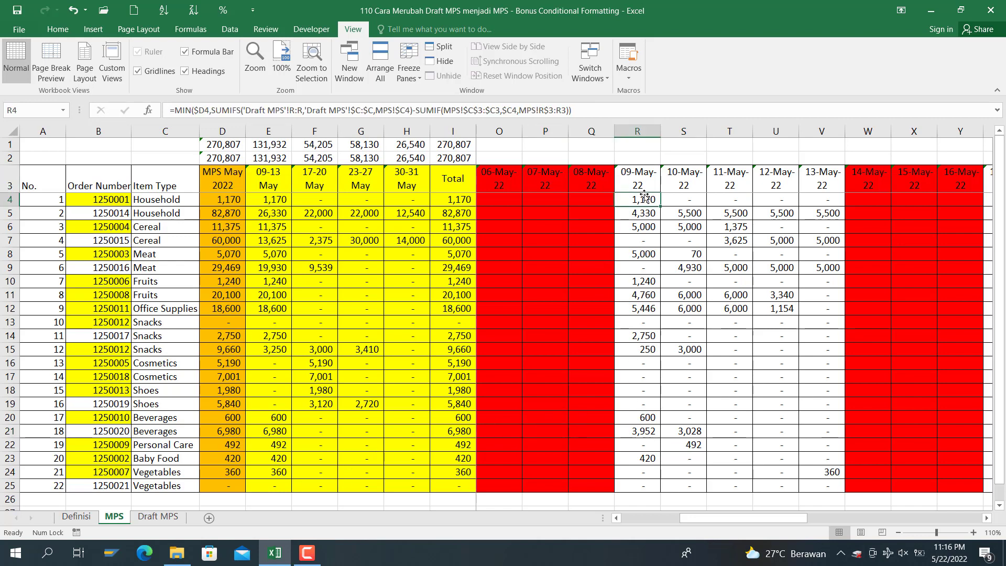
{"action": "key", "text": "ctrl+shift+Down"}
{"action": "key", "text": "shift+Right"}
{"action": "key", "text": "shift+Right"}
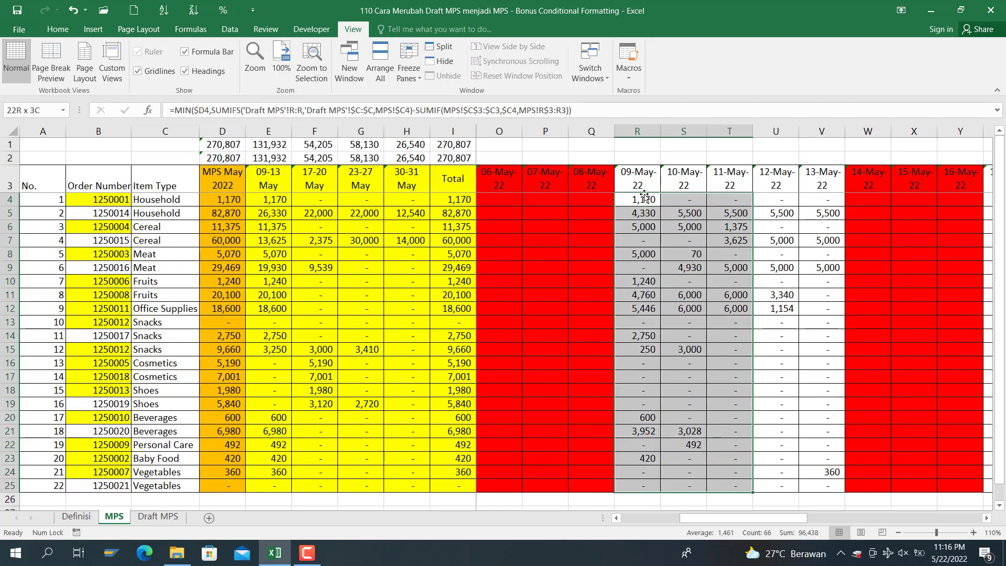
{"action": "key", "text": "shift+Right"}
{"action": "key", "text": "shift+Right"}
{"action": "key", "text": "shift+Right"}
{"action": "key", "text": "shift+Right"}
{"action": "key", "text": "shift+Right"}
{"action": "key", "text": "shift+Right"}
{"action": "key", "text": "shift+Right"}
{"action": "key", "text": "shift+Right"}
{"action": "key", "text": "shift+Right"}
{"action": "key", "text": "shift+Right"}
{"action": "key", "text": "shift+Right"}
{"action": "key", "text": "shift+Right"}
{"action": "key", "text": "shift+Right"}
{"action": "key", "text": "shift+Right"}
{"action": "key", "text": "shift+Right"}
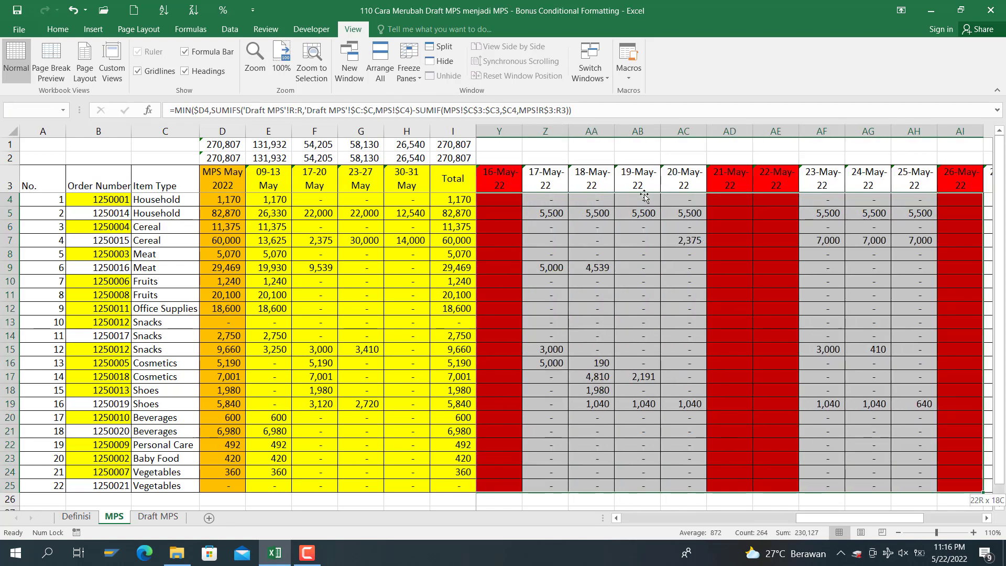
{"action": "key", "text": "shift+Right"}
{"action": "key", "text": "shift+Right"}
{"action": "key", "text": "shift+Right"}
{"action": "key", "text": "shift+Right"}
{"action": "key", "text": "shift+Right"}
{"action": "key", "text": "shift+Right"}
{"action": "key", "text": "shift+Right"}
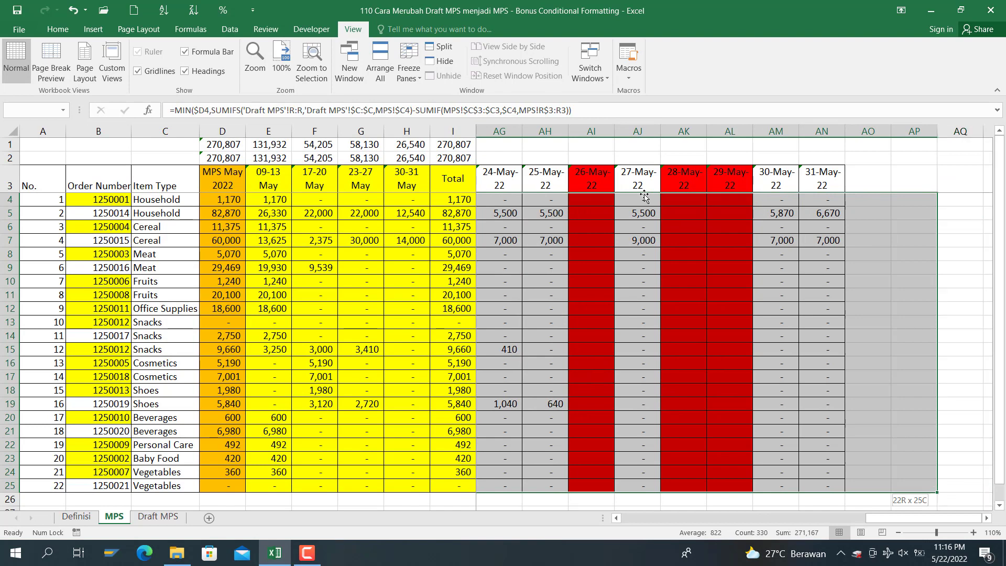
{"action": "key", "text": "shift+Left"}
{"action": "key", "text": "shift+Left"}
{"action": "key", "text": "shift+Left"}
{"action": "key", "text": "shift+Left"}
{"action": "key", "text": "shift+Left"}
{"action": "key", "text": "shift+Left"}
{"action": "key", "text": "shift+Left"}
{"action": "key", "text": "shift+Left"}
{"action": "key", "text": "shift+Left"}
{"action": "key", "text": "shift+Left"}
{"action": "key", "text": "shift+Left"}
{"action": "key", "text": "shift+Left"}
{"action": "key", "text": "shift+Left"}
{"action": "key", "text": "shift+Left"}
{"action": "key", "text": "shift+Left"}
{"action": "key", "text": "shift+Left"}
{"action": "key", "text": "shift+Left"}
{"action": "key", "text": "shift+Left"}
{"action": "key", "text": "shift+Left"}
{"action": "key", "text": "shift+Left"}
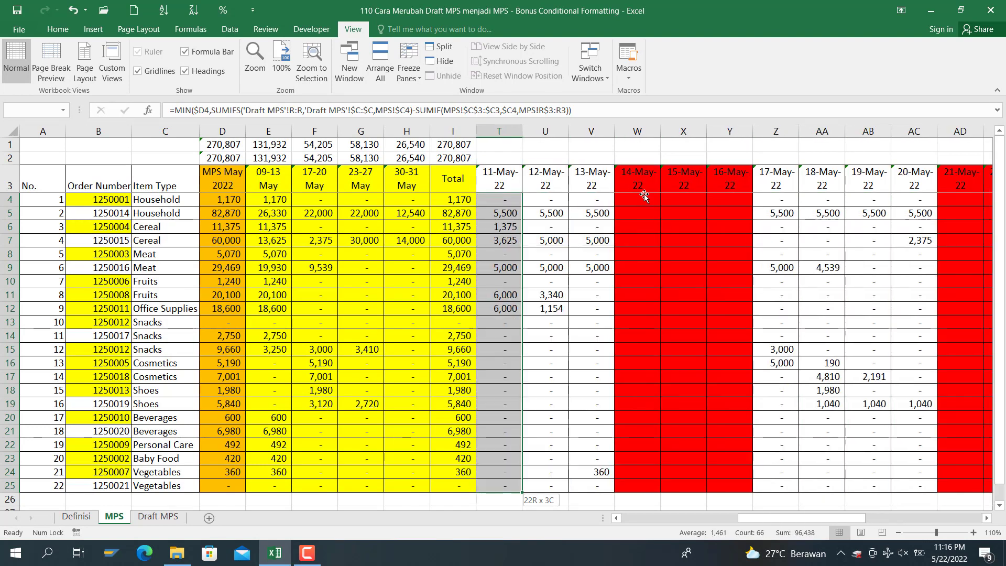
Compare the MPS May 2022 subtotal in D2 with the planned Total subtotal in I2, and check the first Household order's total in I4.
{"action": "key", "text": "shift+Left"}
{"action": "key", "text": "shift+Left"}
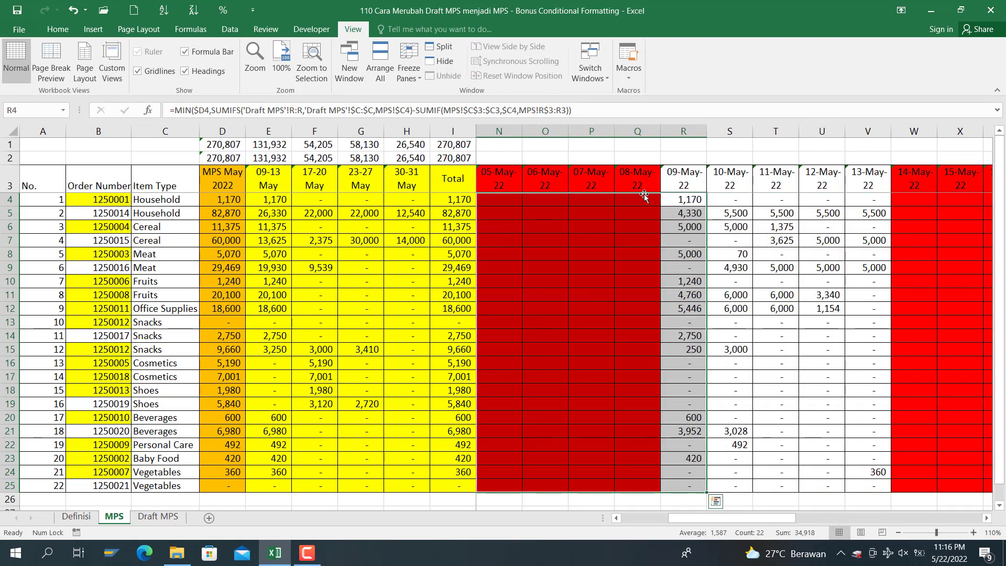
{"action": "key", "text": "Left"}
{"action": "key", "text": "Left"}
{"action": "key", "text": "Left"}
{"action": "key", "text": "Left"}
{"action": "key", "text": "Left"}
{"action": "key", "text": "Left"}
{"action": "key", "text": "Left"}
{"action": "key", "text": "Left"}
{"action": "key", "text": "Left"}
{"action": "key", "text": "Left"}
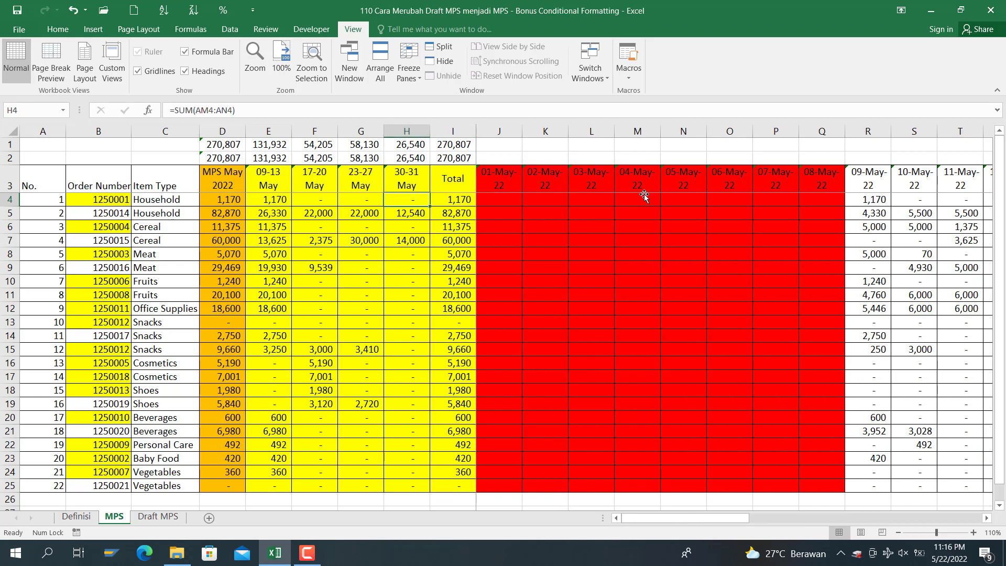
{"action": "key", "text": "Left"}
{"action": "key", "text": "Left"}
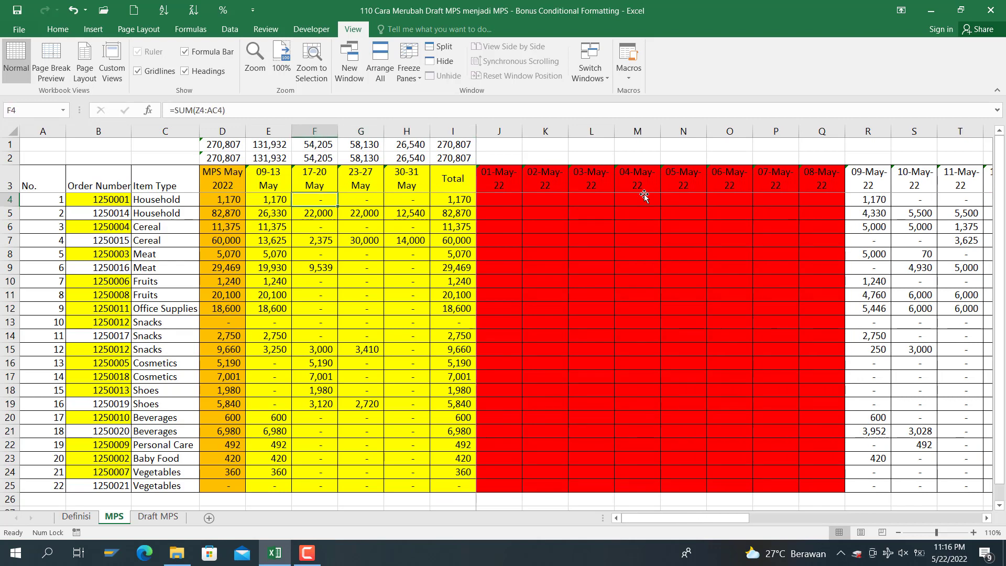
{"action": "left_click", "coordinate": [224, 158]}
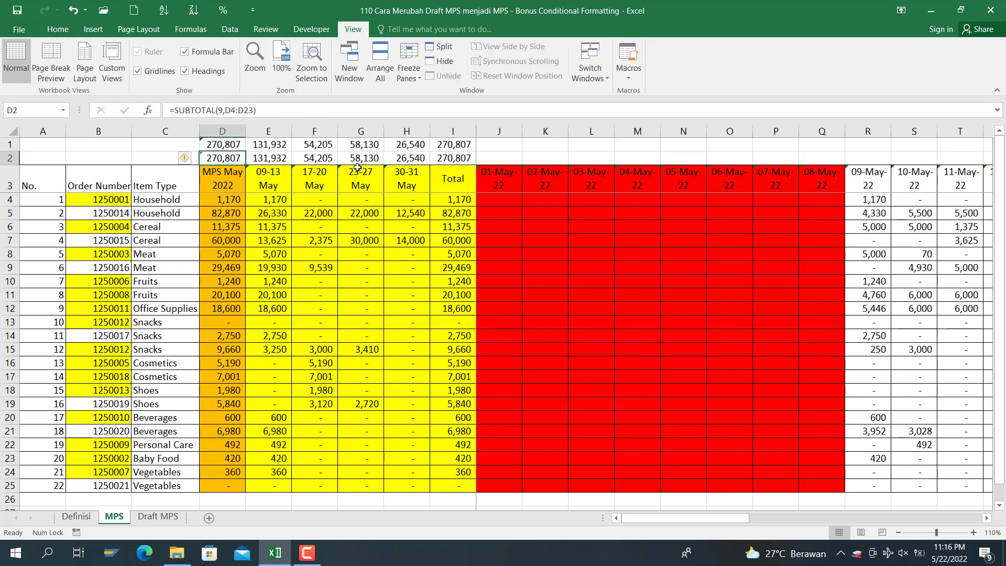
{"action": "left_click", "coordinate": [457, 153]}
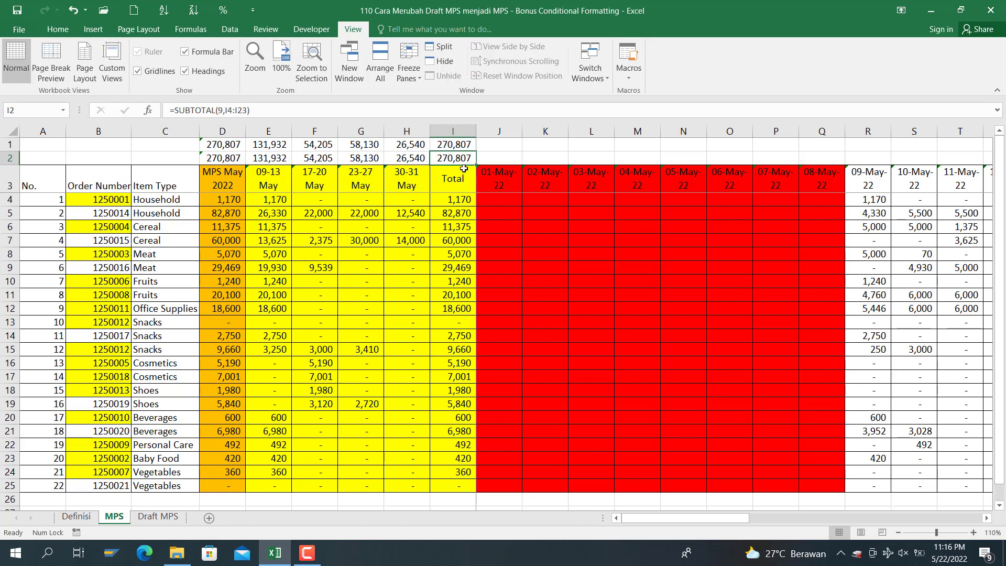
{"action": "left_click", "coordinate": [455, 202]}
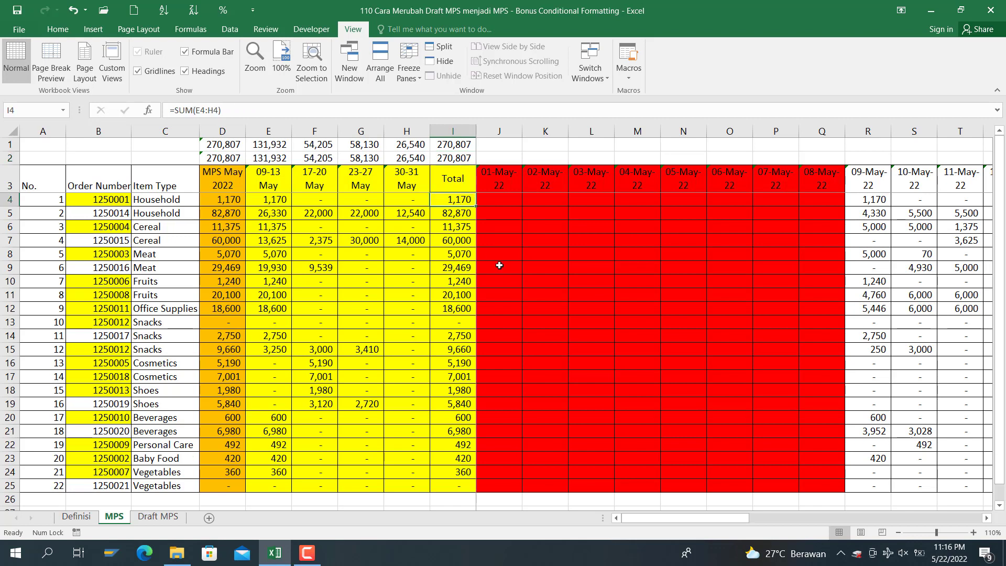